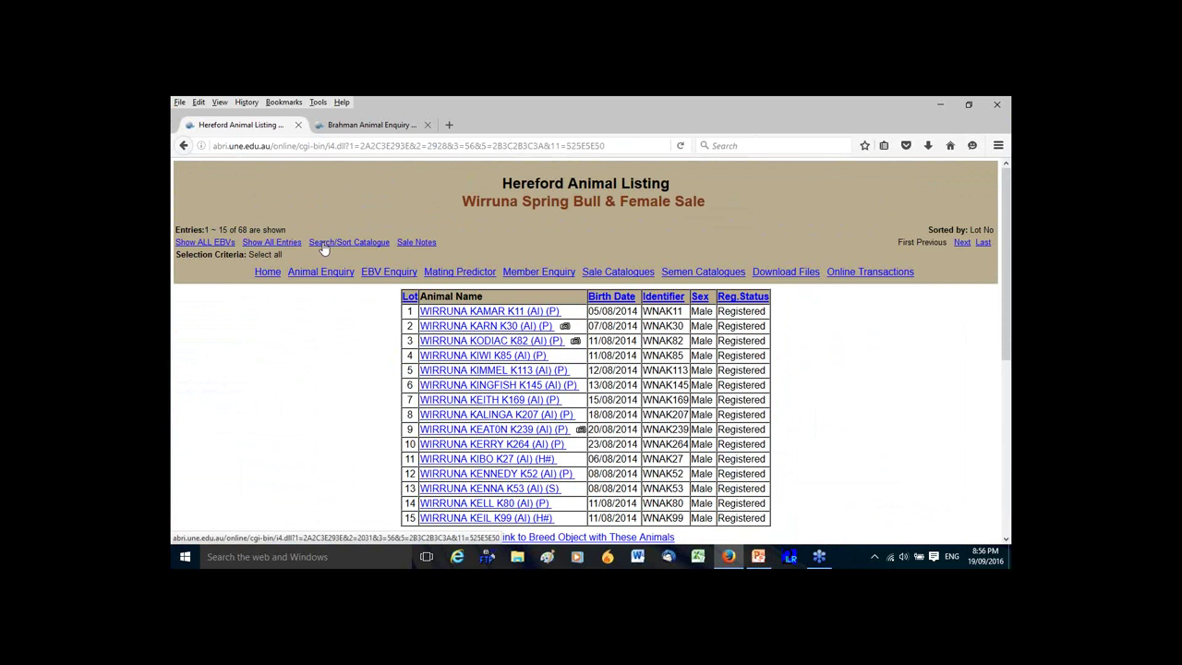
Open the search form for the Wirruna Spring Bull & Female Sale catalogue and restrict the selection to "Animal is Male".
click(323, 245)
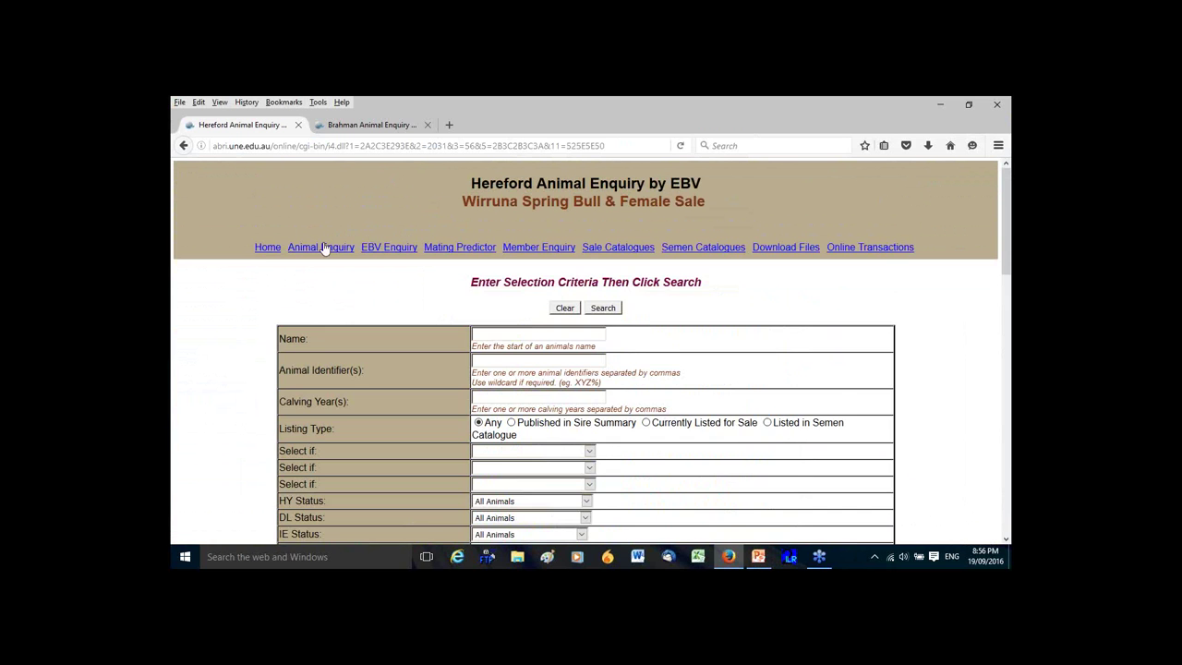
scroll(452, 296, down, 2)
scroll(452, 297, down, 2)
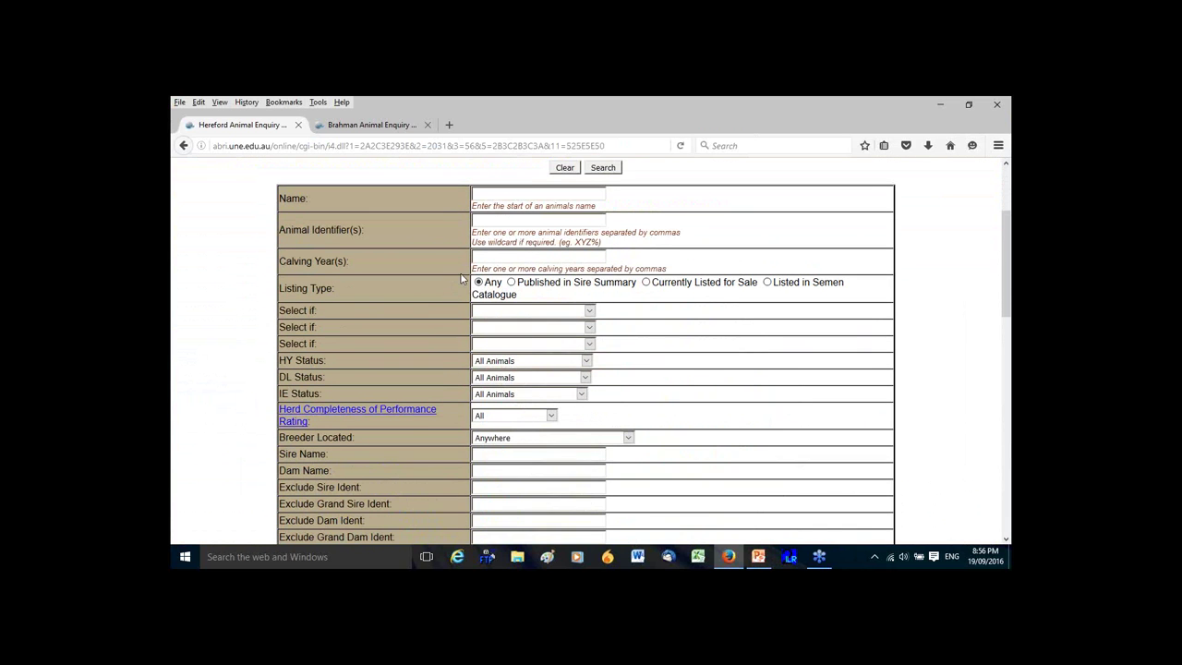
click(591, 314)
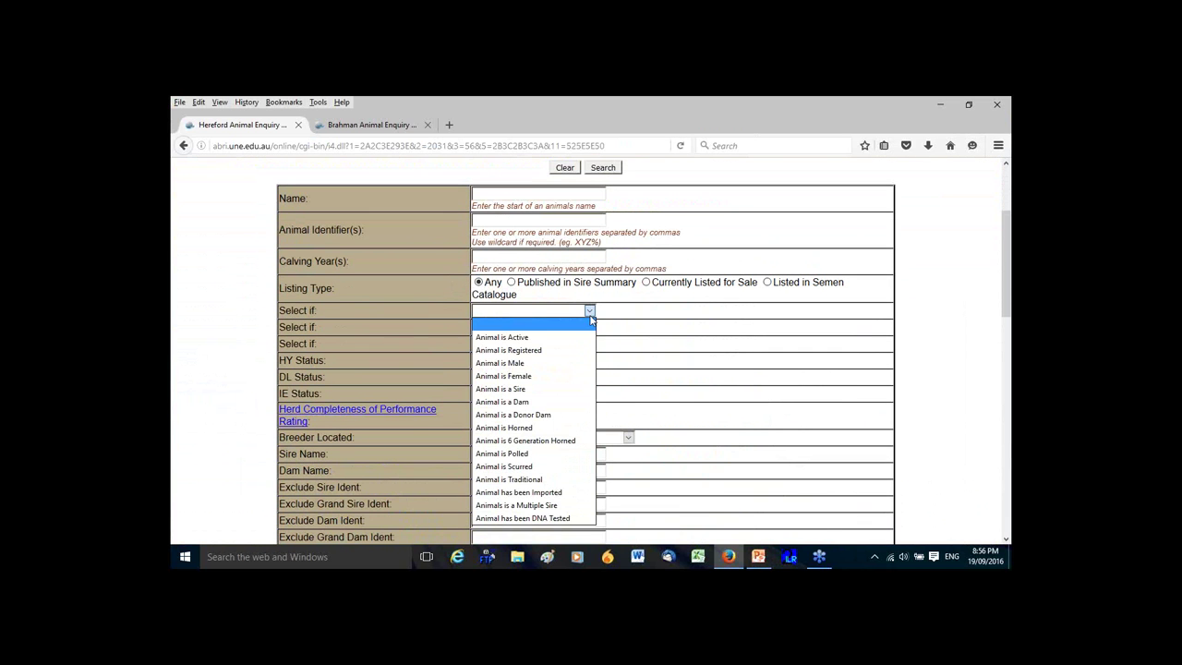
click(543, 365)
Sort the catalogue by Supermarket Index ($) in descending order and run the search.
scroll(655, 338, down, 10)
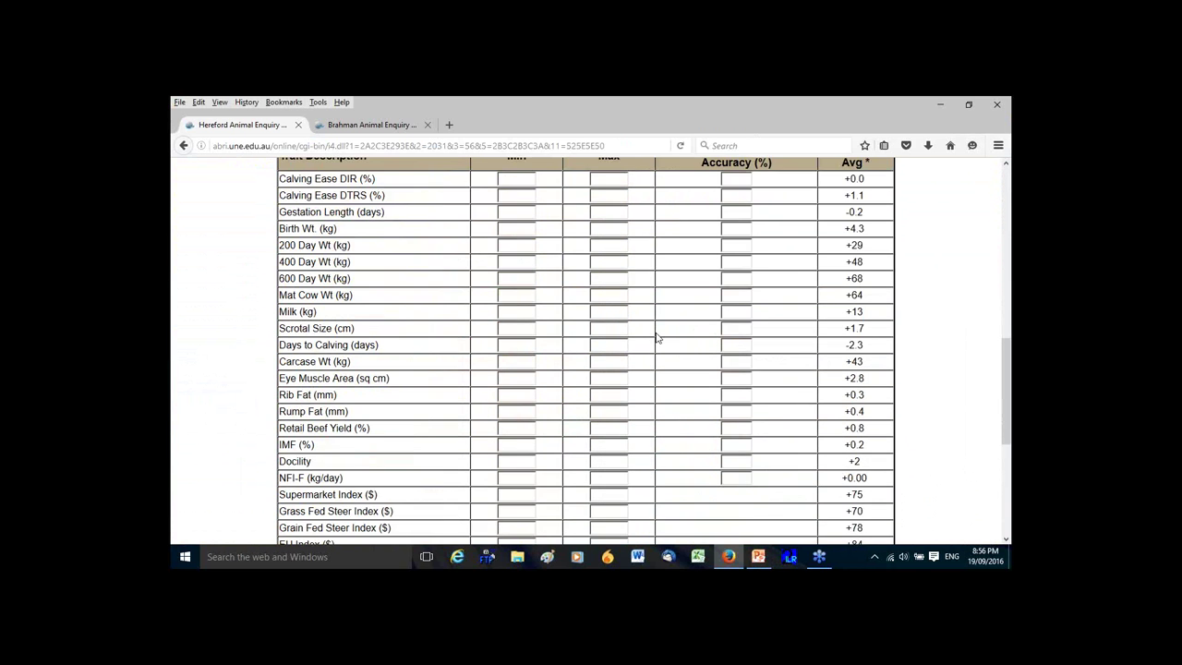
scroll(656, 338, up, 2)
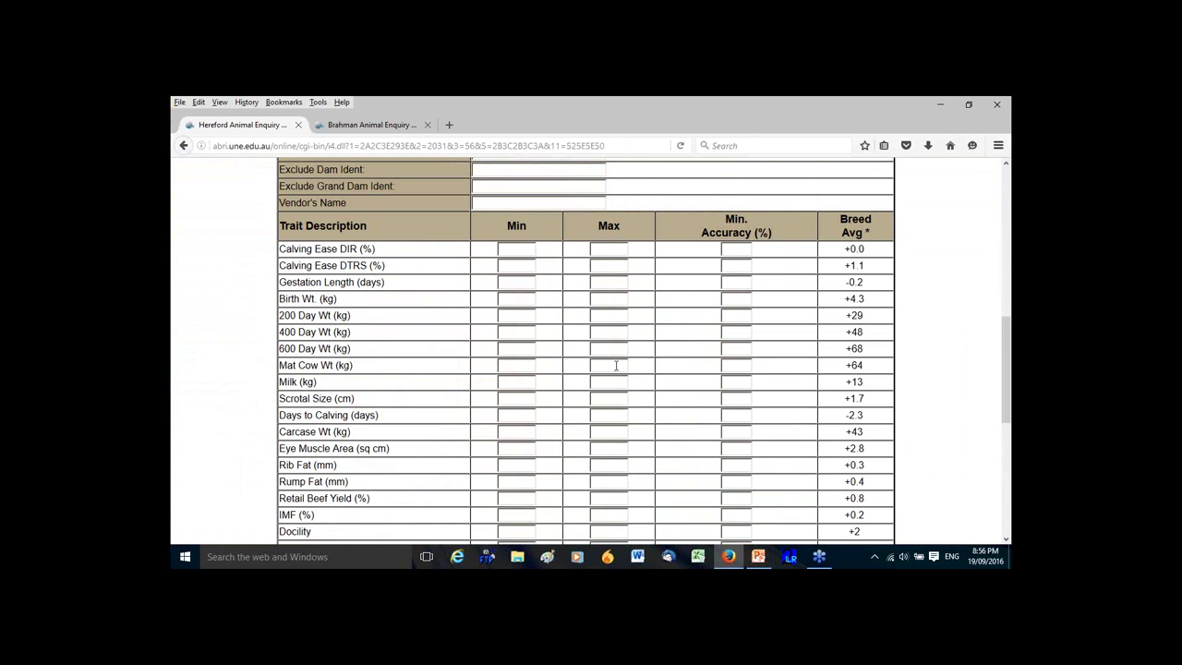
scroll(681, 410, down, 5)
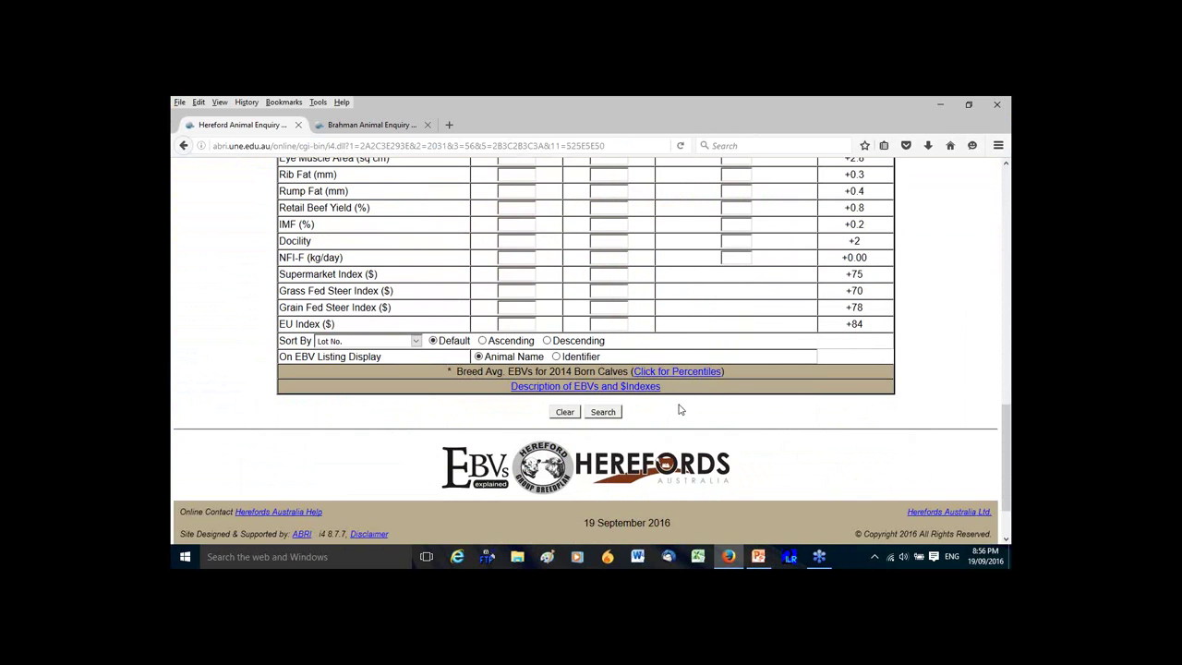
scroll(682, 410, down, 1)
scroll(425, 332, up, 2)
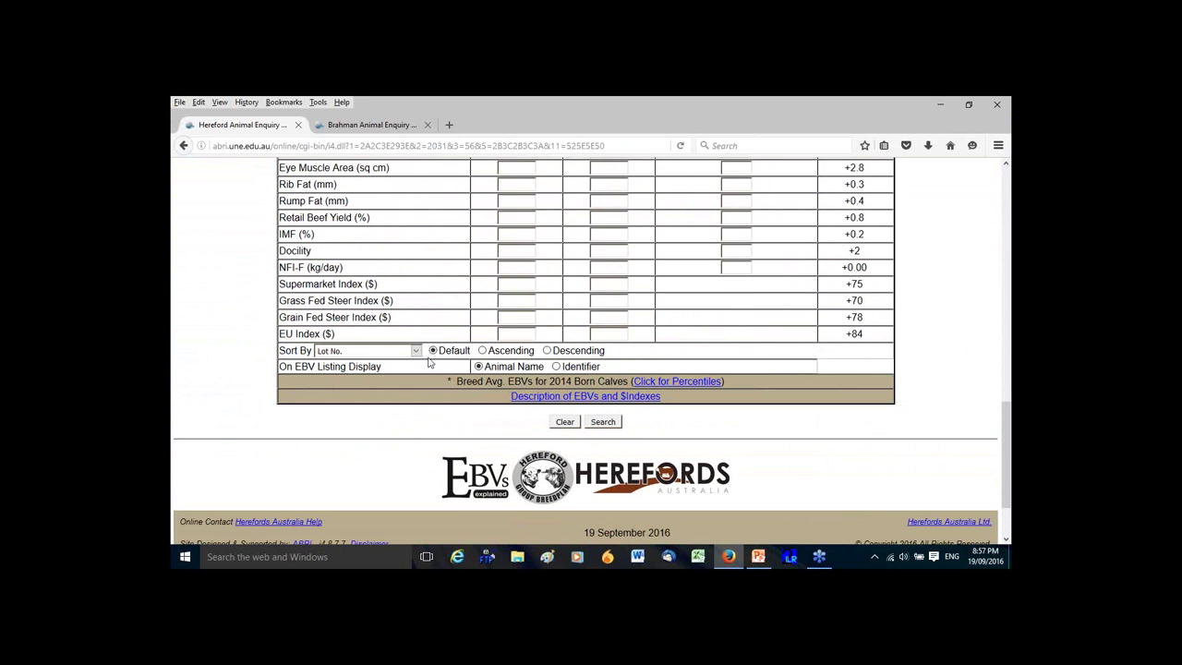
click(416, 351)
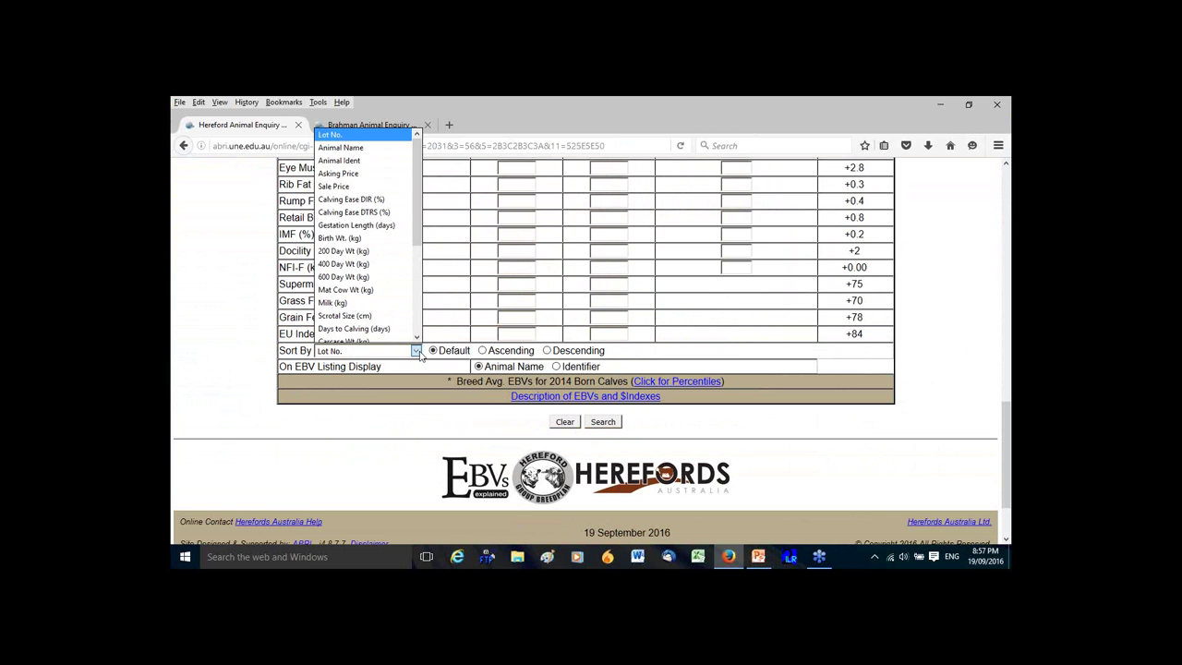
scroll(417, 231, down, 5)
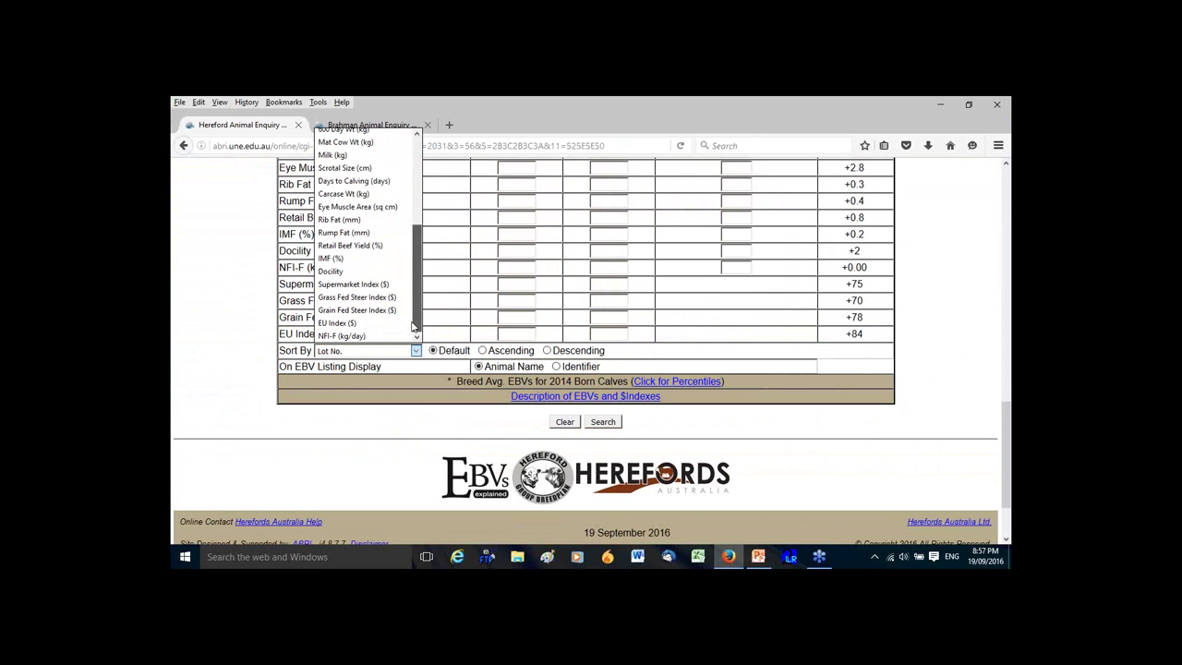
click(358, 284)
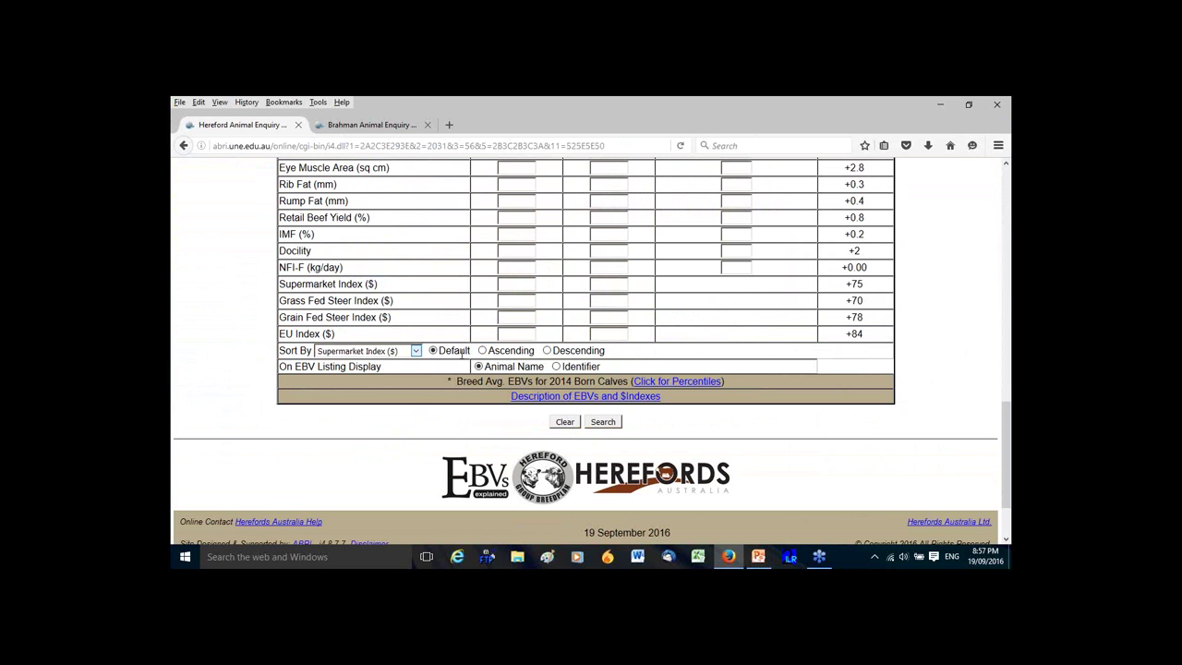
click(547, 351)
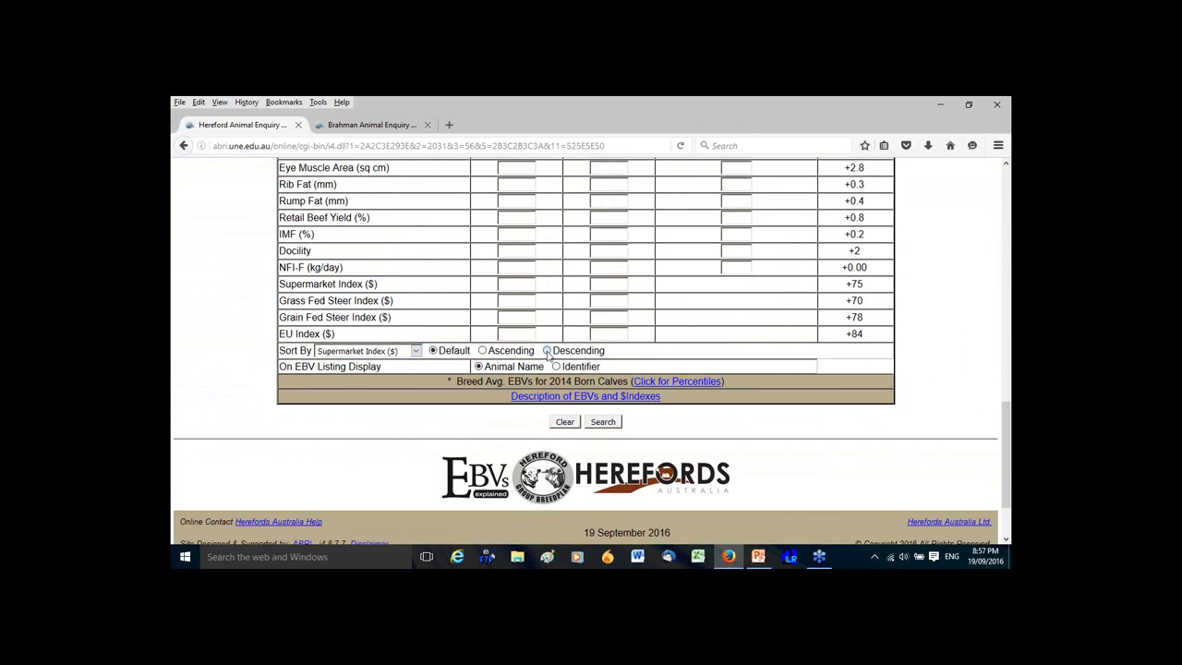
click(602, 422)
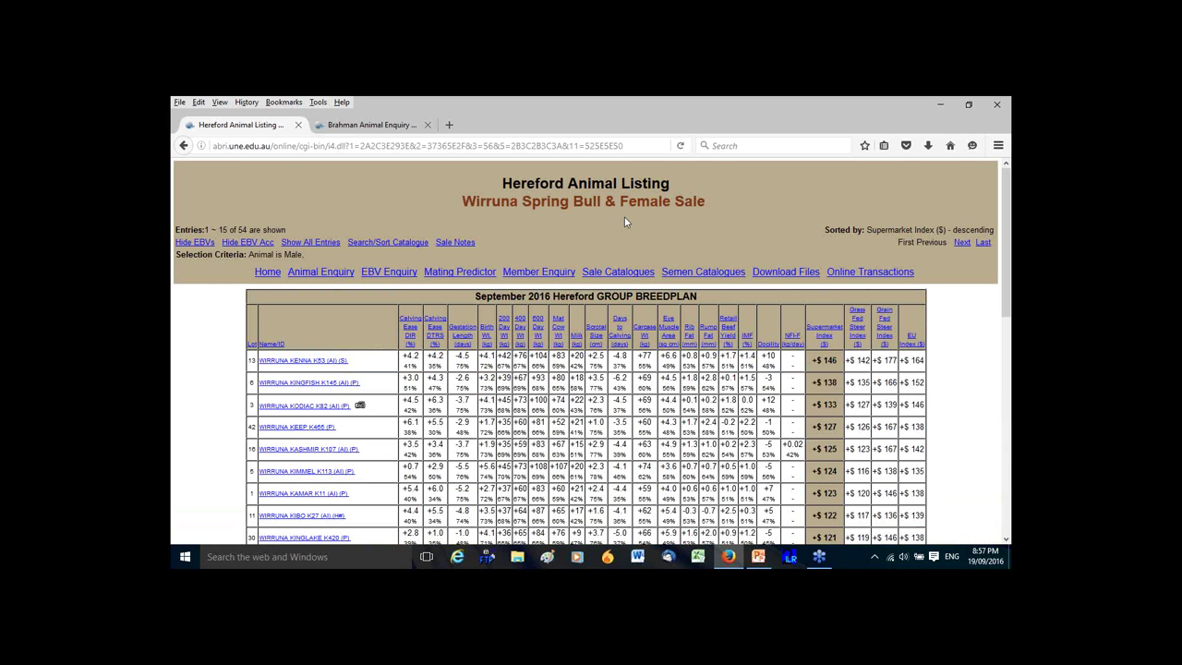
Look through the sorted bull listing and show all its entries on a single page.
scroll(555, 215, down, 2)
scroll(525, 222, up, 2)
scroll(709, 349, down, 2)
scroll(710, 346, down, 3)
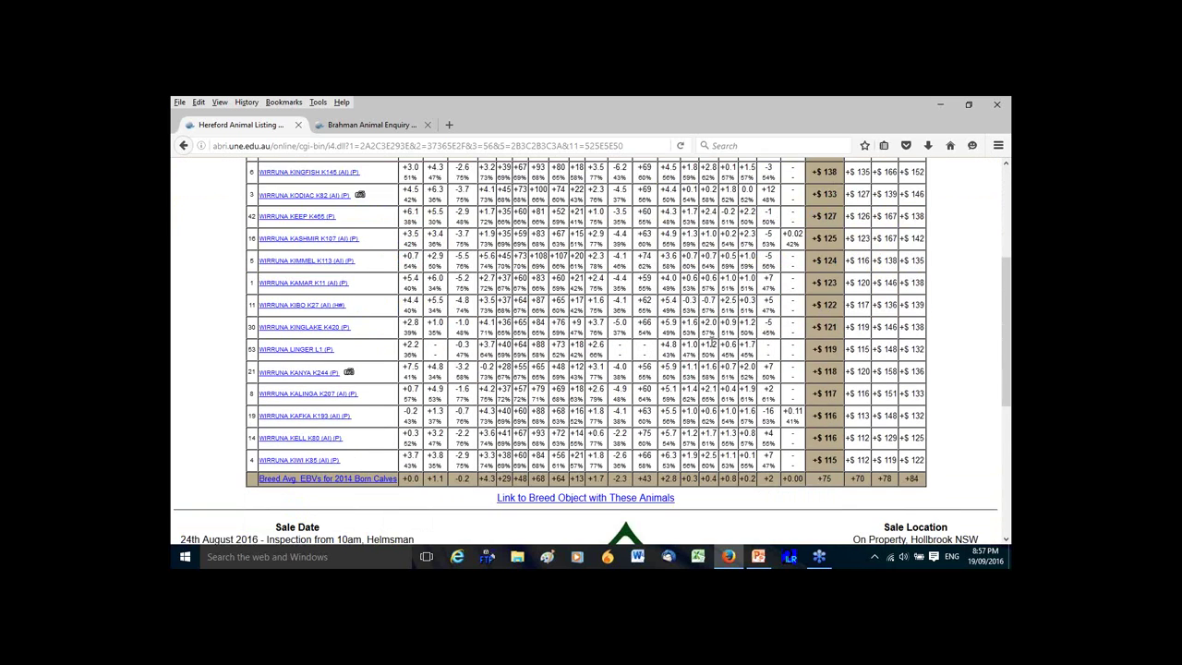
scroll(768, 340, up, 3)
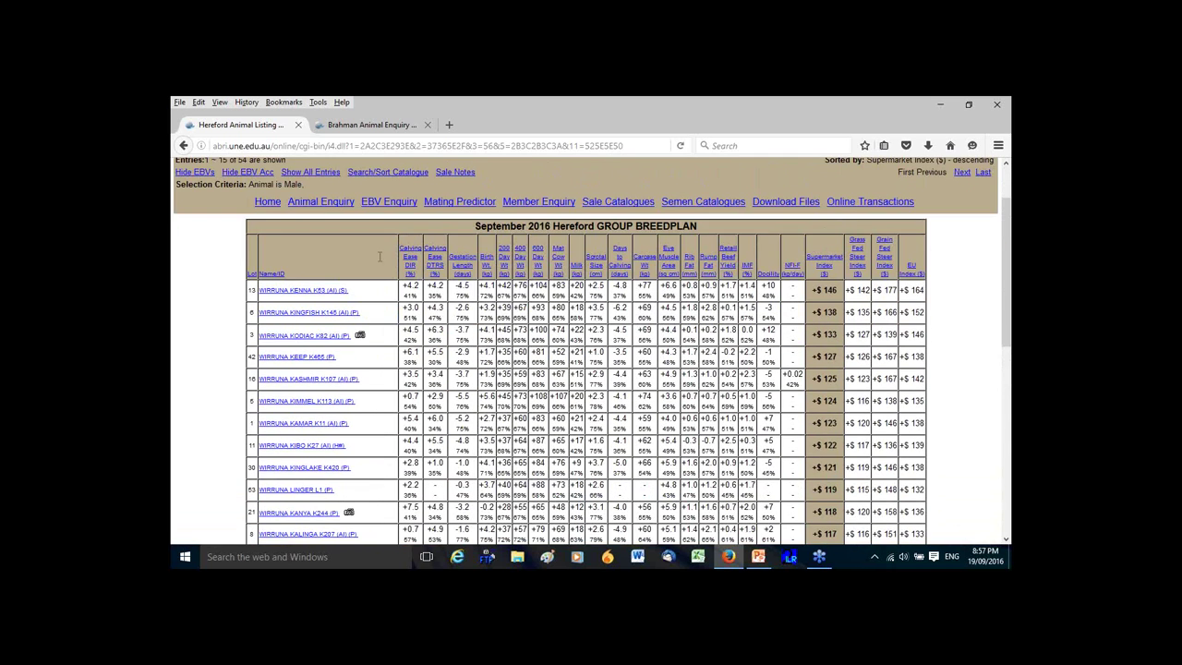
scroll(679, 245, down, 2)
scroll(679, 245, up, 3)
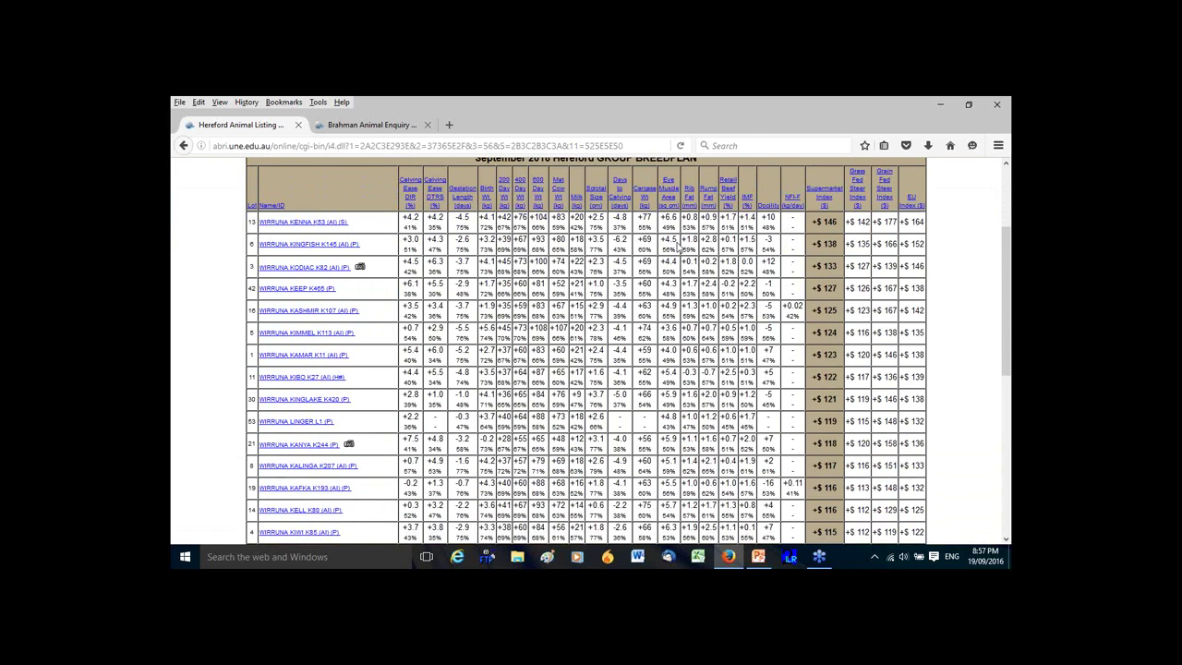
click(317, 245)
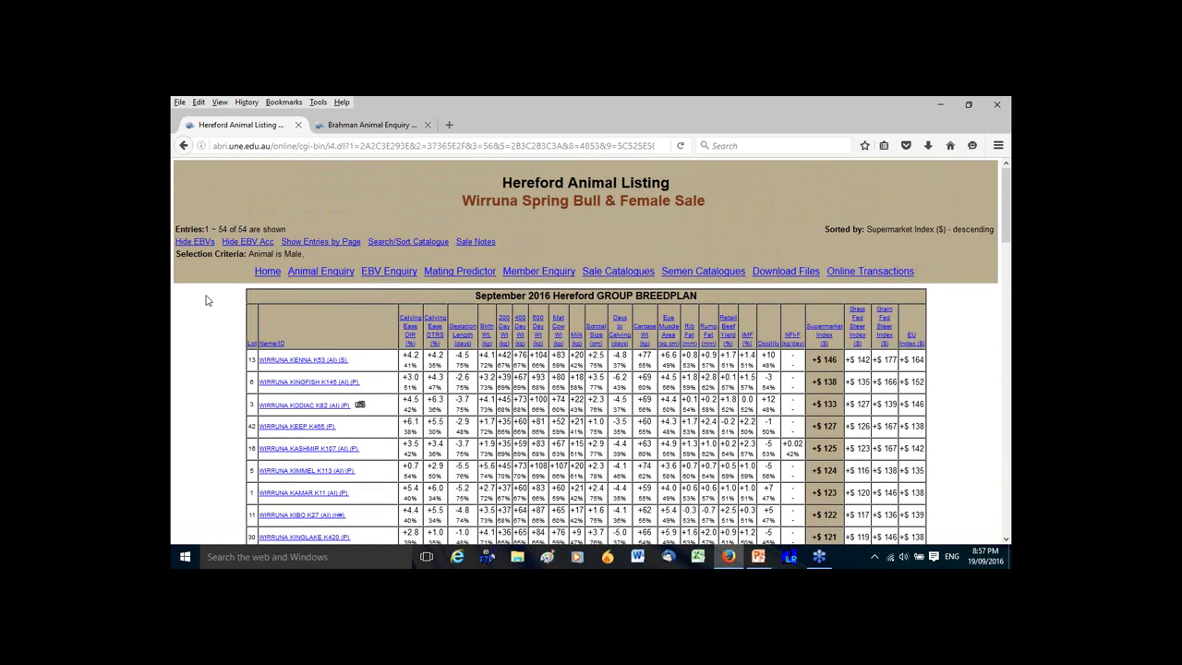
Compare the bulls' Supermarket Index values with the breed average at the end of the full listing.
scroll(206, 298, down, 5)
scroll(683, 276, up, 2)
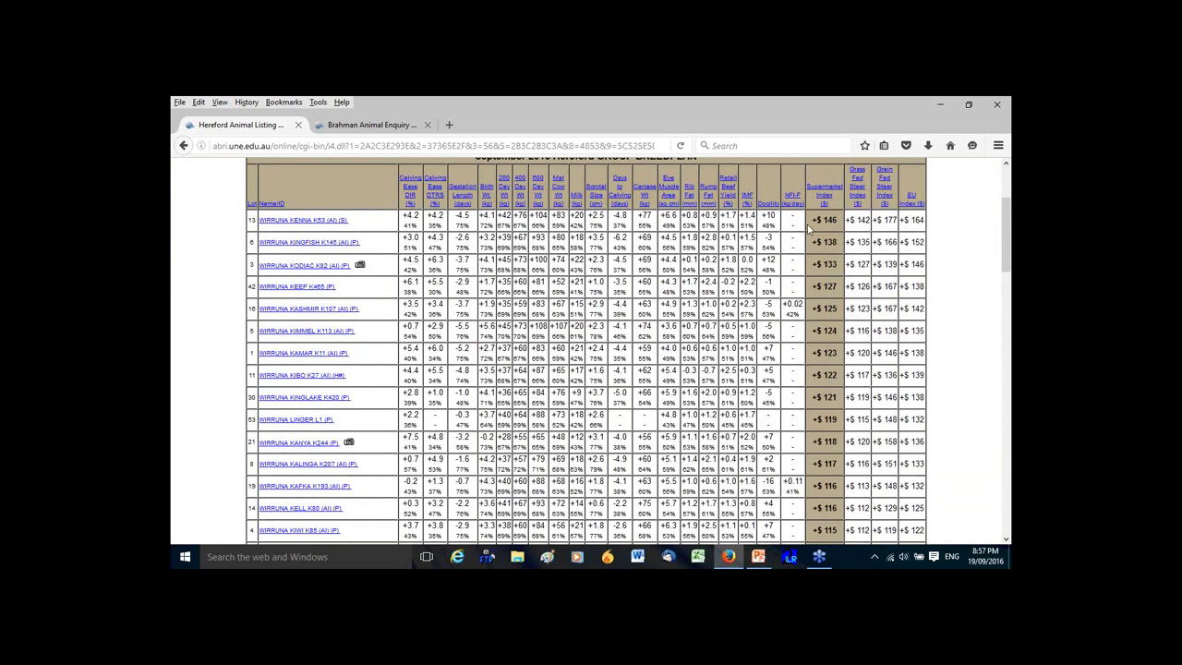
scroll(811, 231, down, 3)
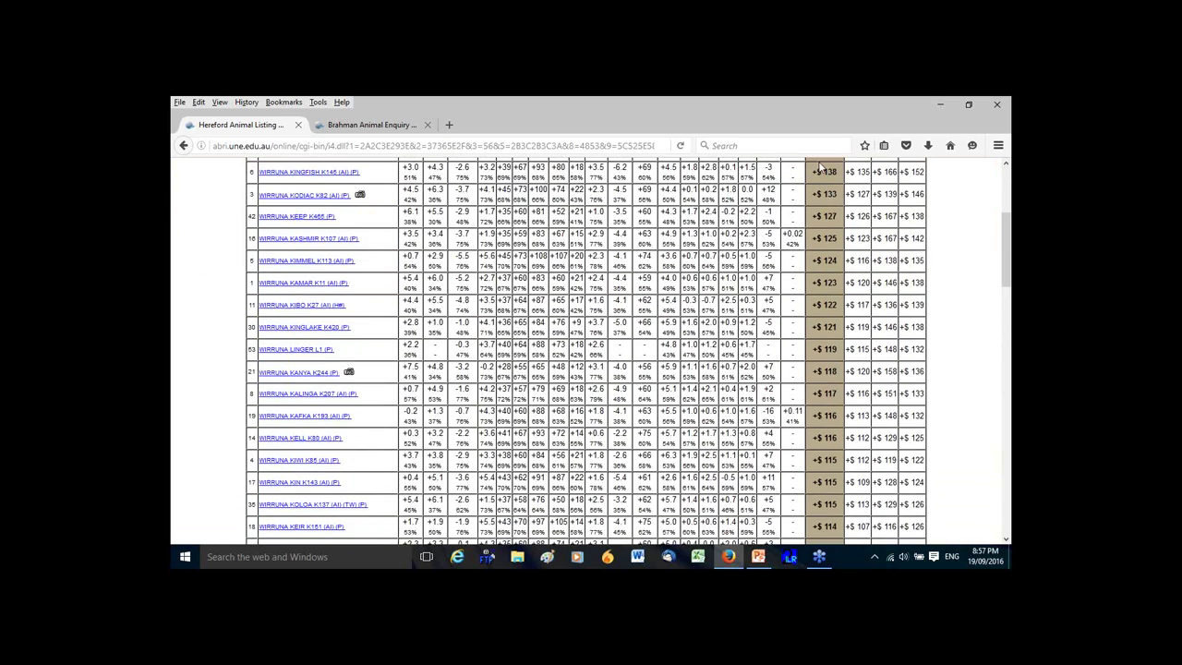
scroll(795, 305, down, 6)
scroll(788, 344, down, 8)
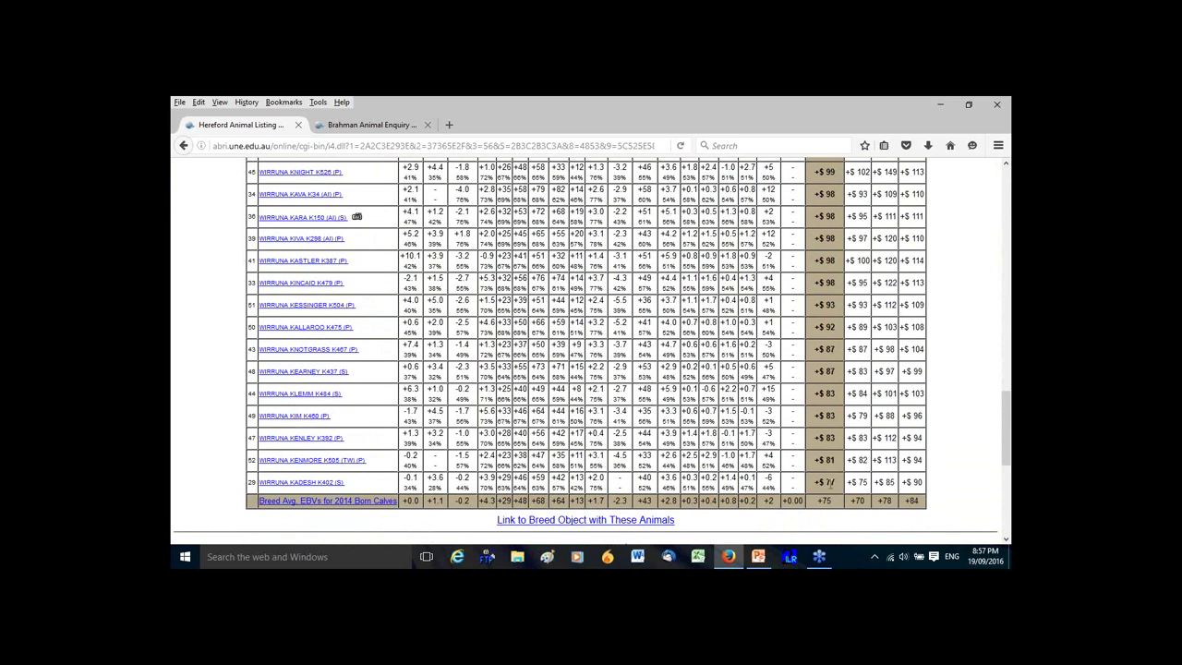
drag(833, 506, 804, 502)
click(836, 504)
Switch to PowerPoint and present the slide on setting minimum/maximum EBVs for traits of importance.
click(759, 556)
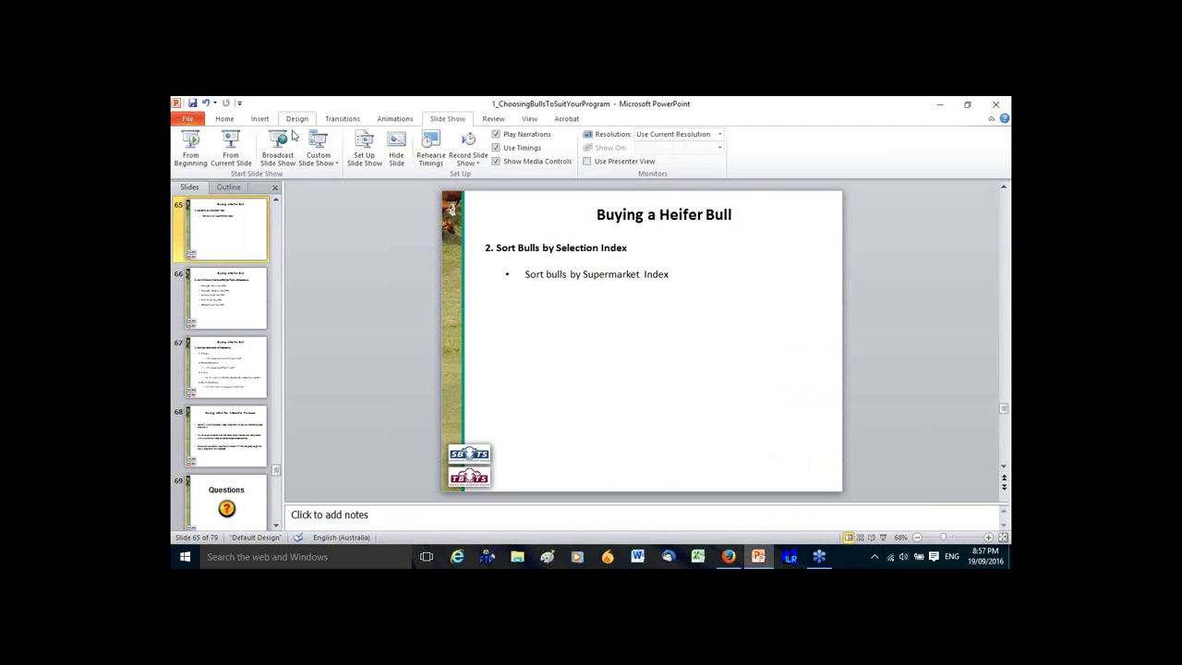
click(229, 157)
key(Right)
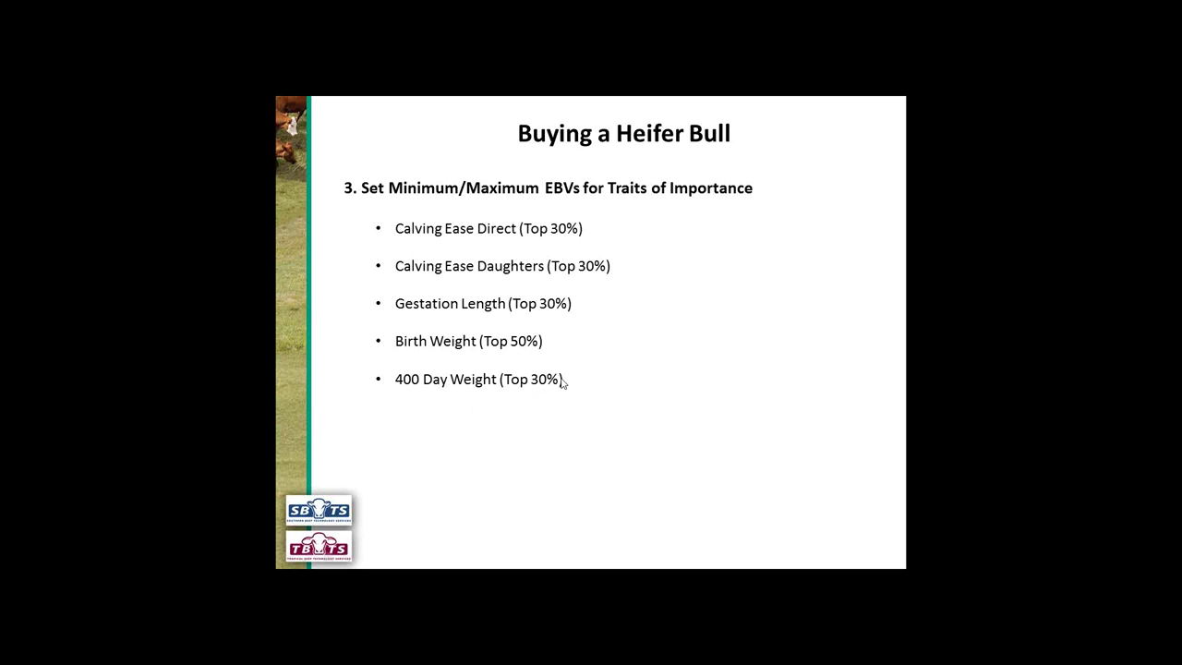
key(Escape)
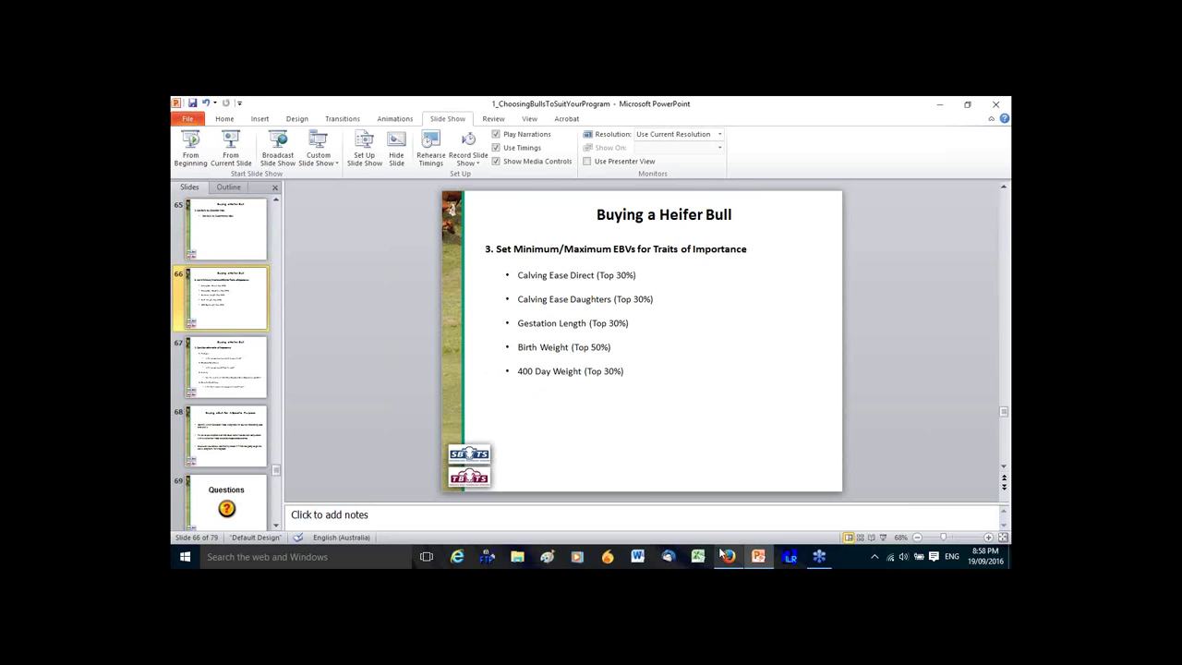
Switch back to Firefox and reopen the catalogue search form, restricting the selection to "Animal is Male".
key(alt+Tab)
scroll(614, 332, up, 15)
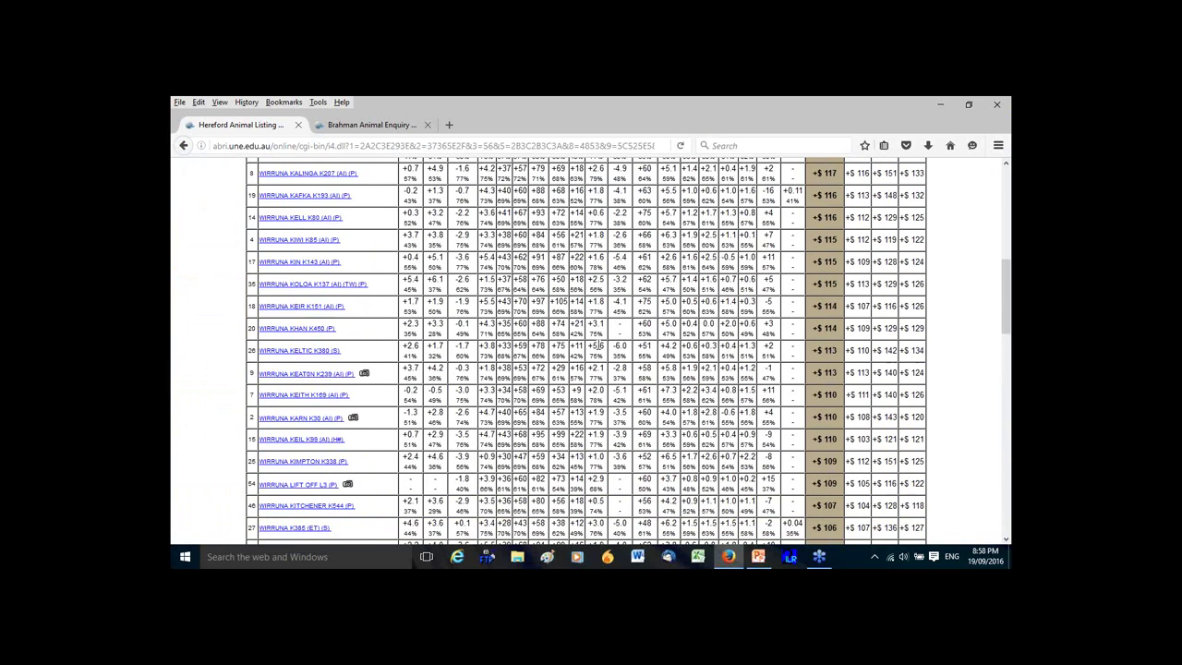
click(388, 243)
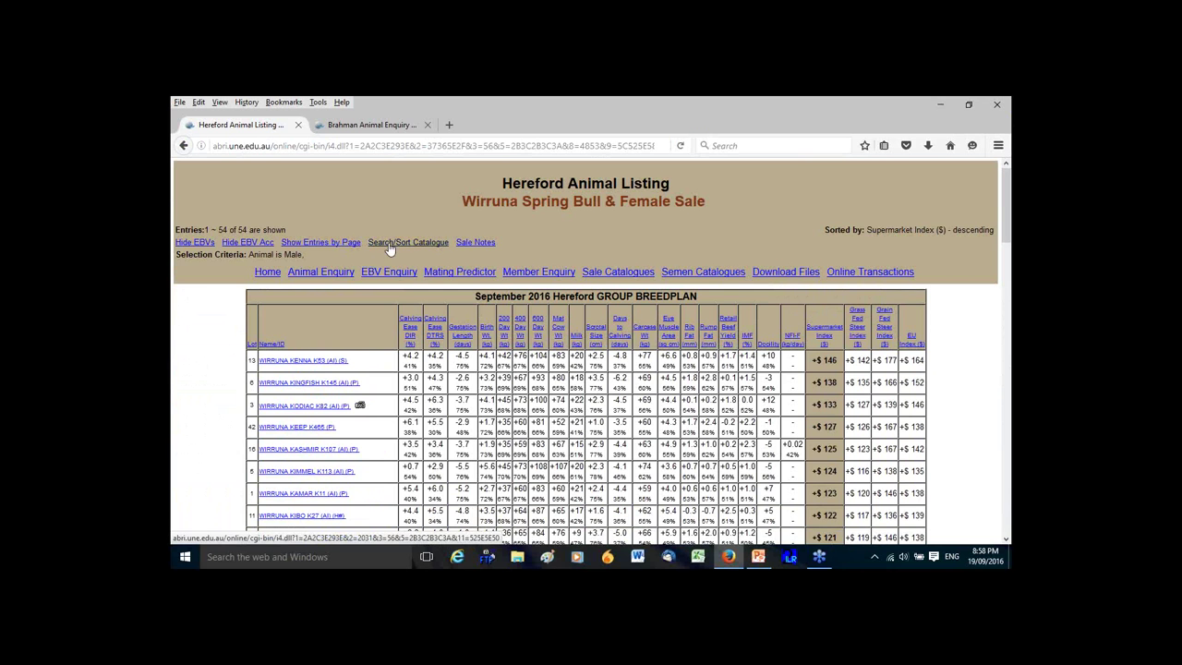
scroll(509, 401, down, 2)
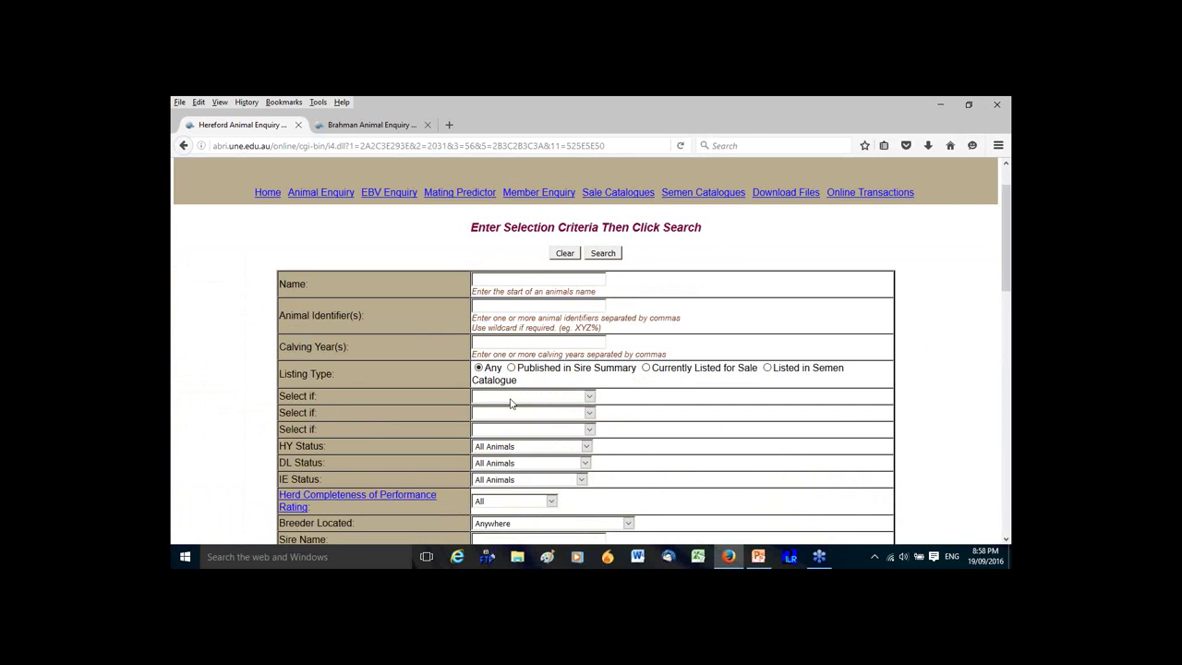
click(531, 381)
click(533, 212)
scroll(622, 395, down, 6)
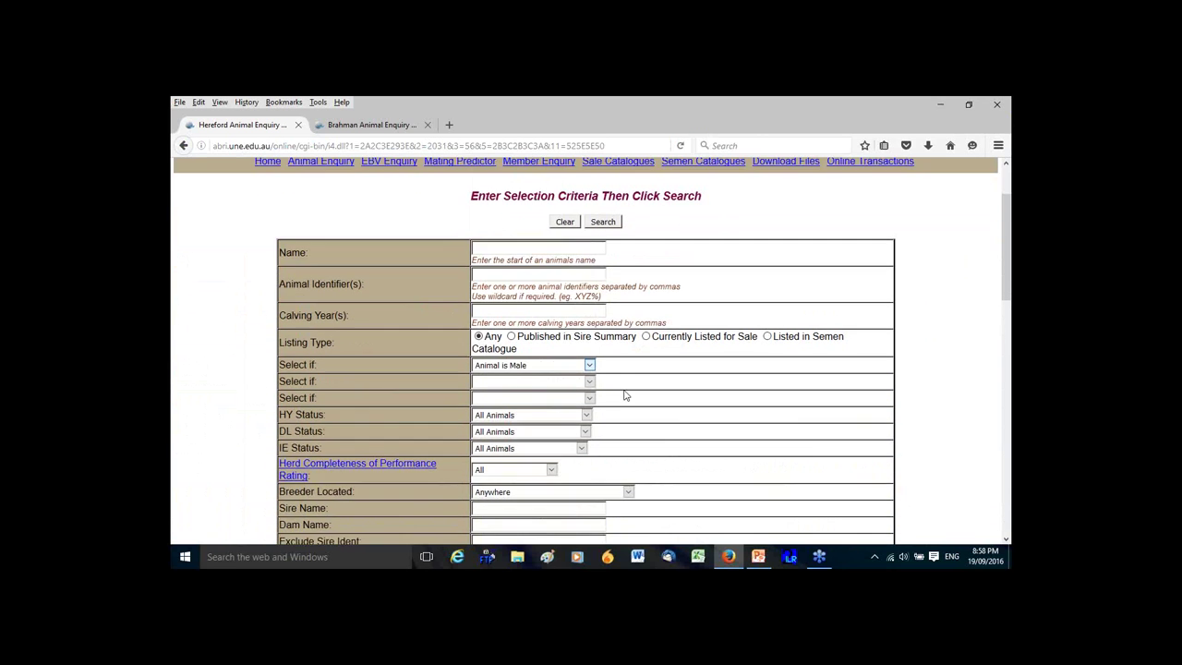
Open the percentile bands table for 2014 born Hereford calves from the search form.
scroll(624, 403, down, 7)
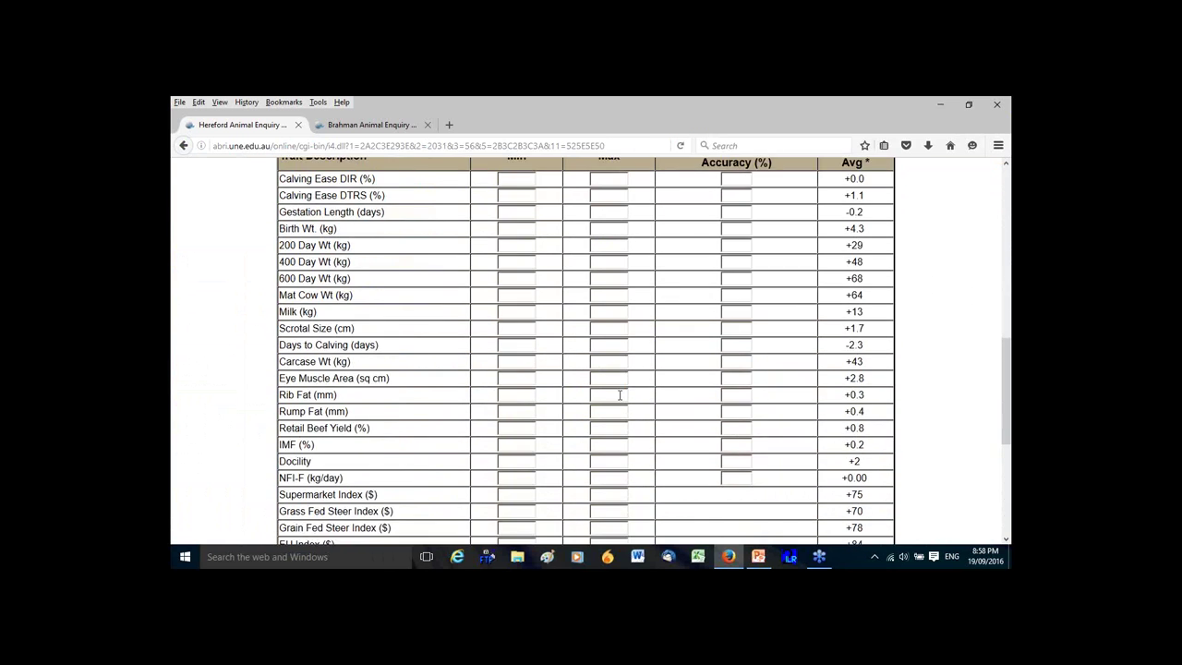
scroll(591, 369, up, 2)
scroll(576, 338, down, 3)
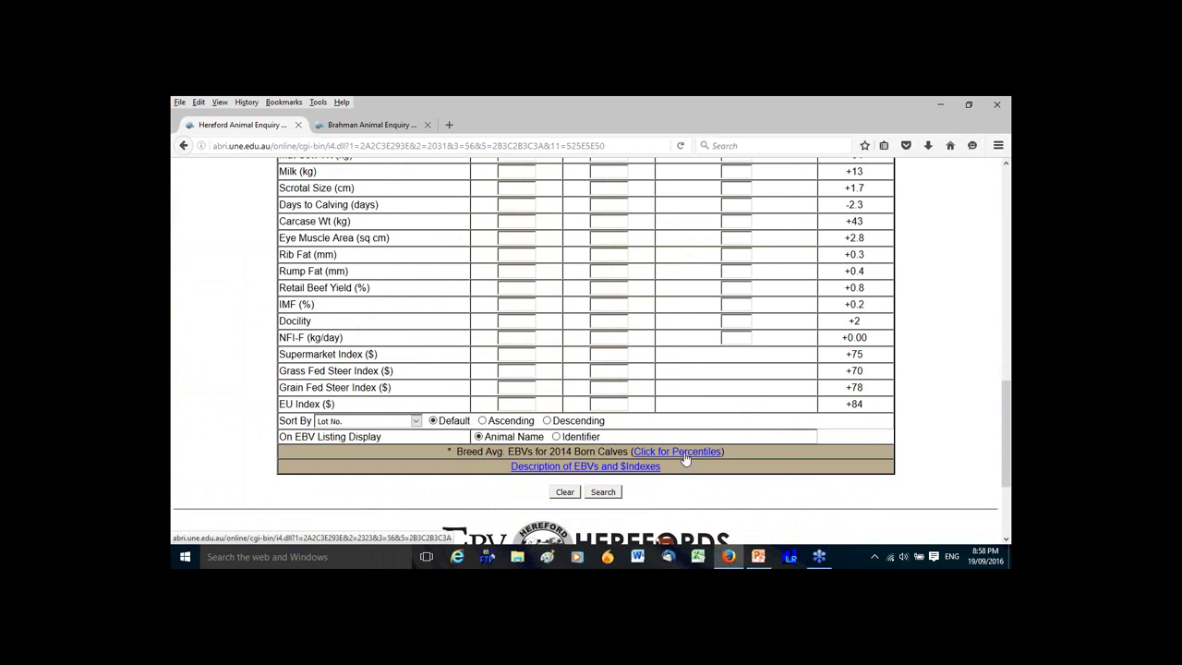
click(684, 452)
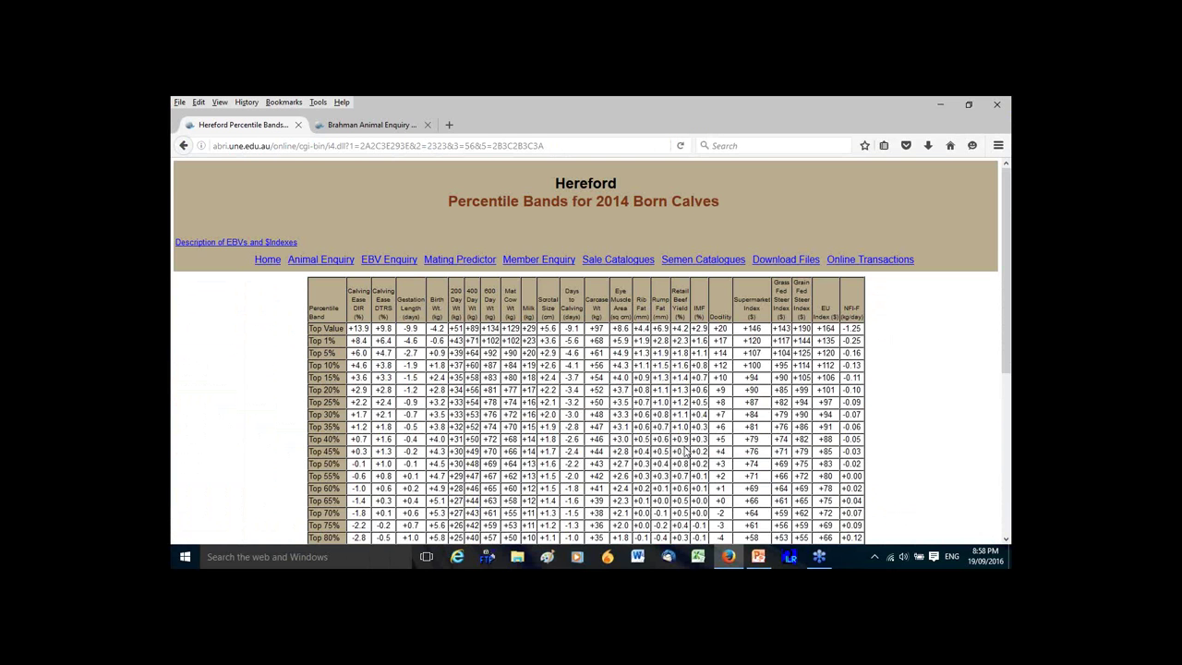
scroll(554, 406, down, 2)
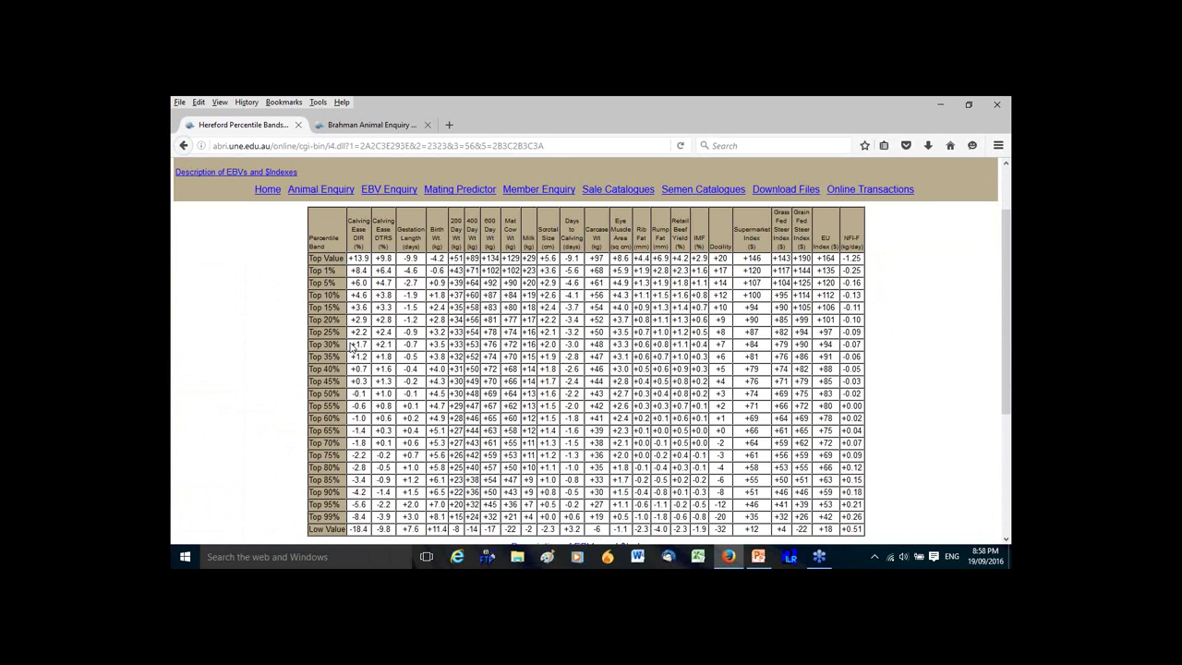
Read the Top 30% values for both calving ease traits, gestation length and 400 Day Wt, plus Top 50% Birth Wt, and return to the form.
drag(351, 344, 368, 343)
drag(374, 345, 392, 344)
drag(405, 343, 422, 346)
drag(428, 394, 445, 393)
drag(469, 344, 480, 345)
click(183, 146)
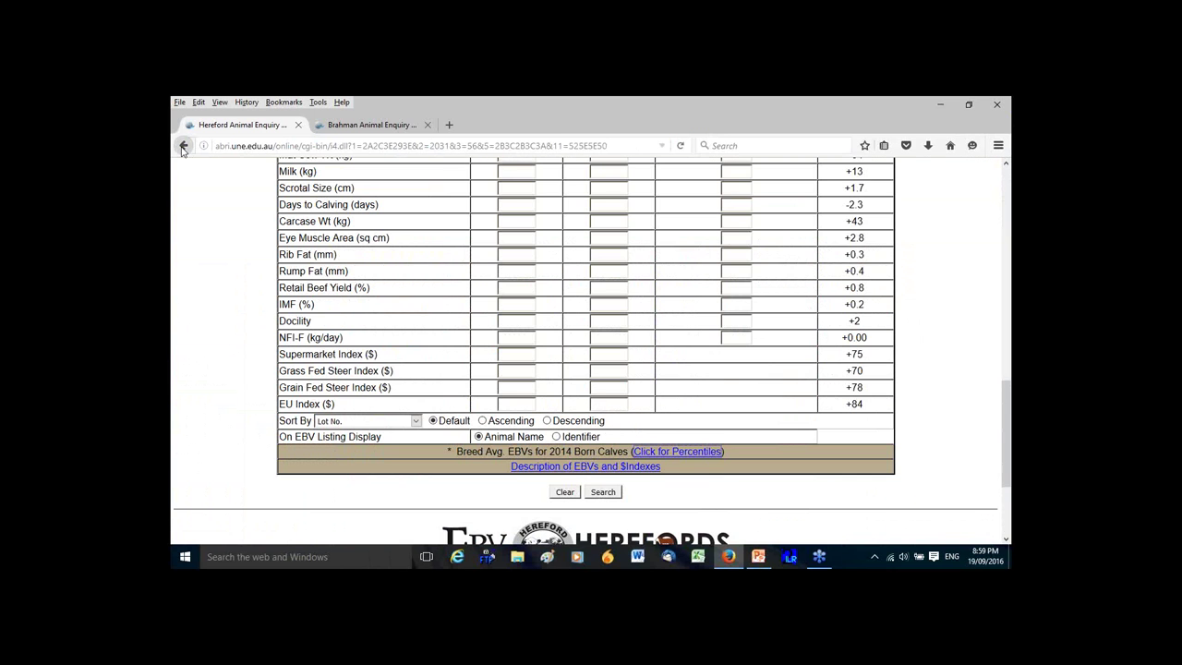
Set the minimum Calving Ease DIR to 1.7, minimum Calving Ease DTRS to 2.1 and maximum Gestation Length to -0.7.
scroll(444, 305, up, 4)
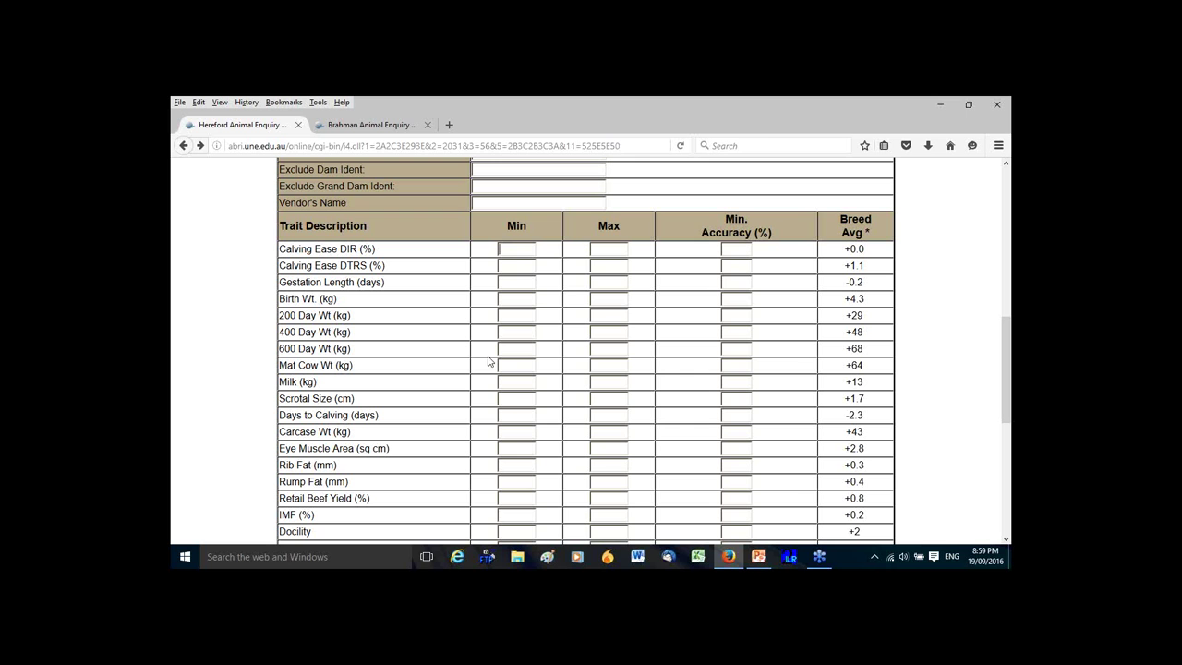
text(.7)
click(528, 269)
text(2.1)
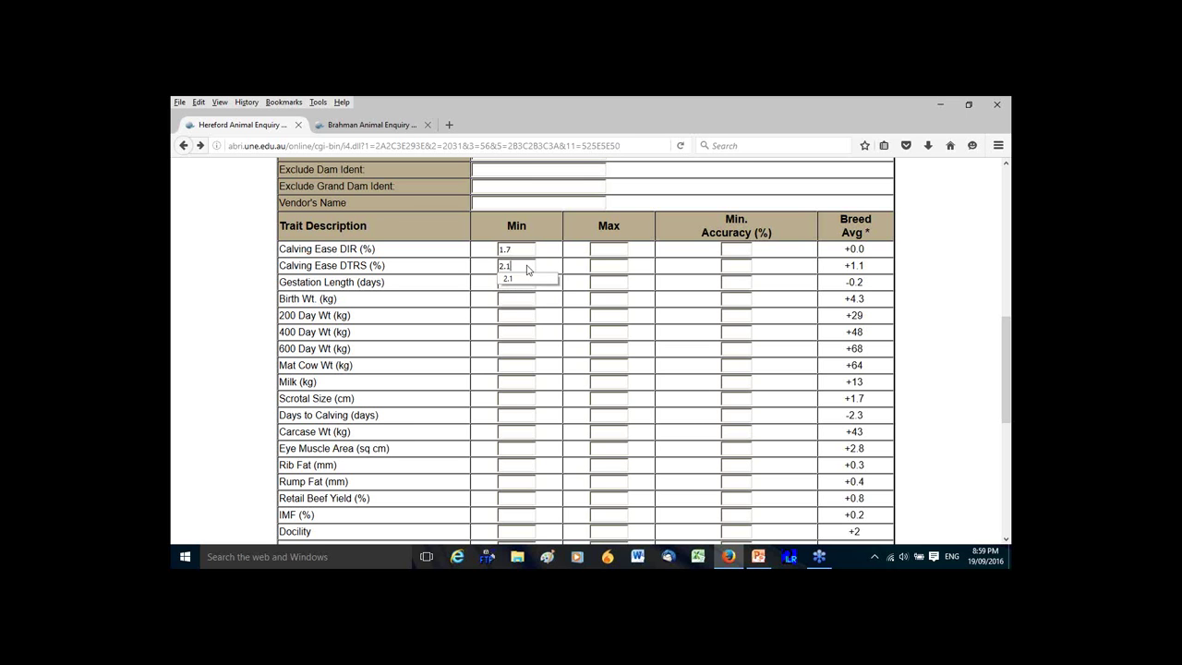
click(541, 262)
text(-)
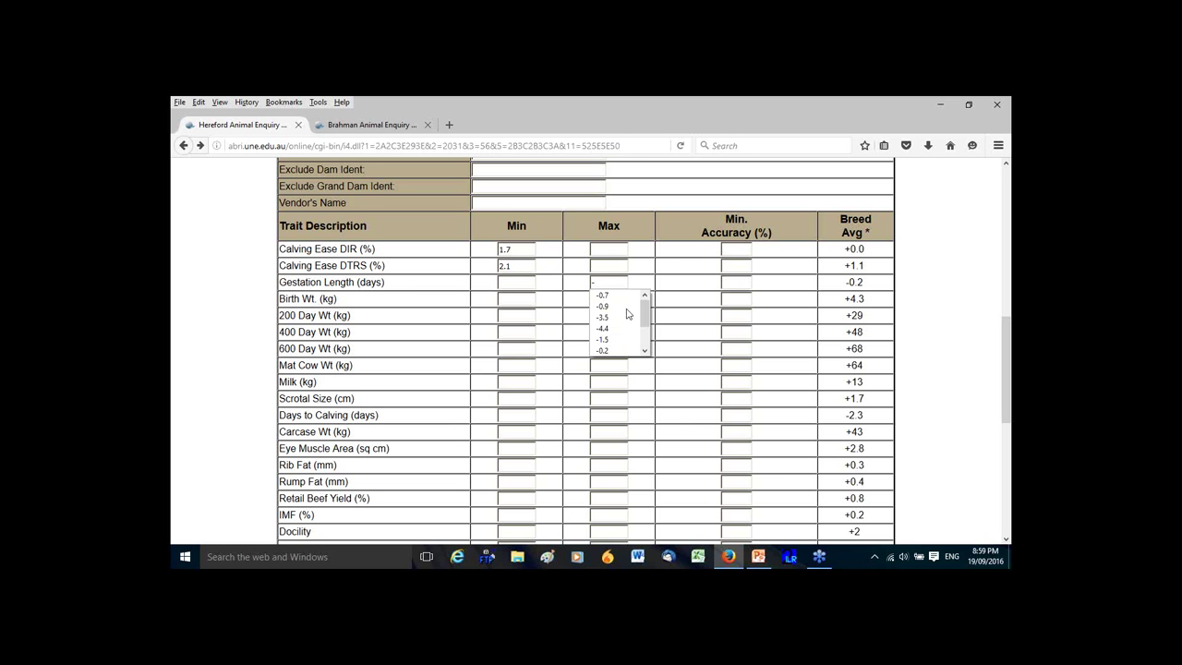
text(0.7)
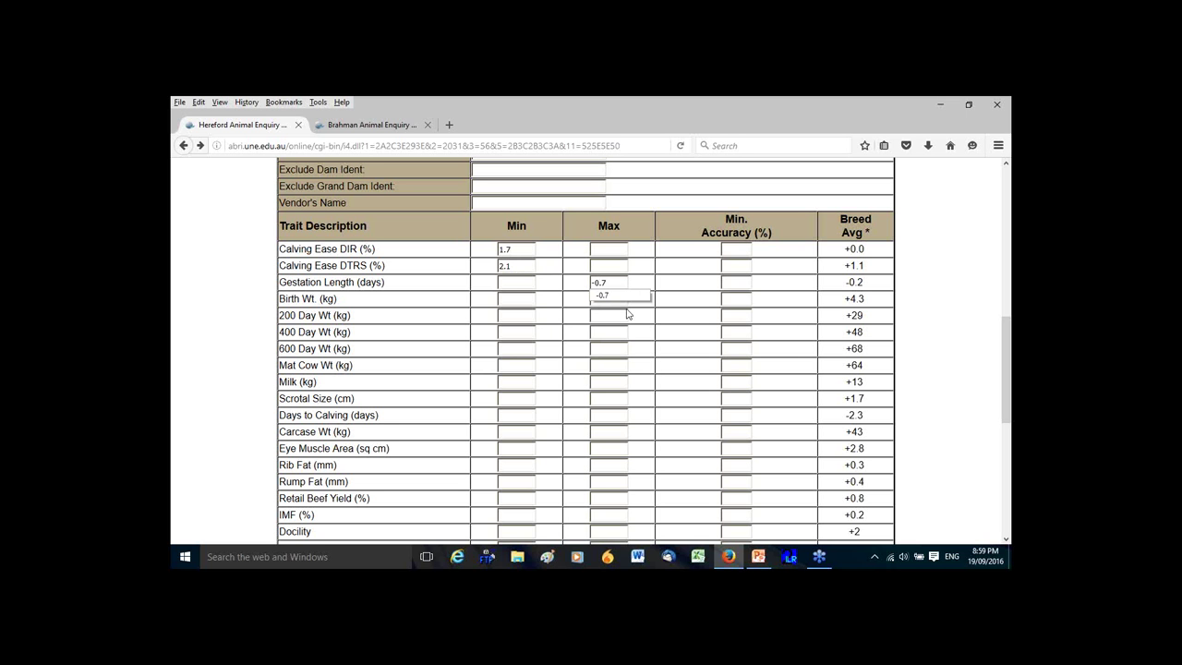
Set the maximum Birth Wt. to 4.5 and the minimum 400 Day Wt to 53.
click(508, 298)
click(607, 300)
text(4.5)
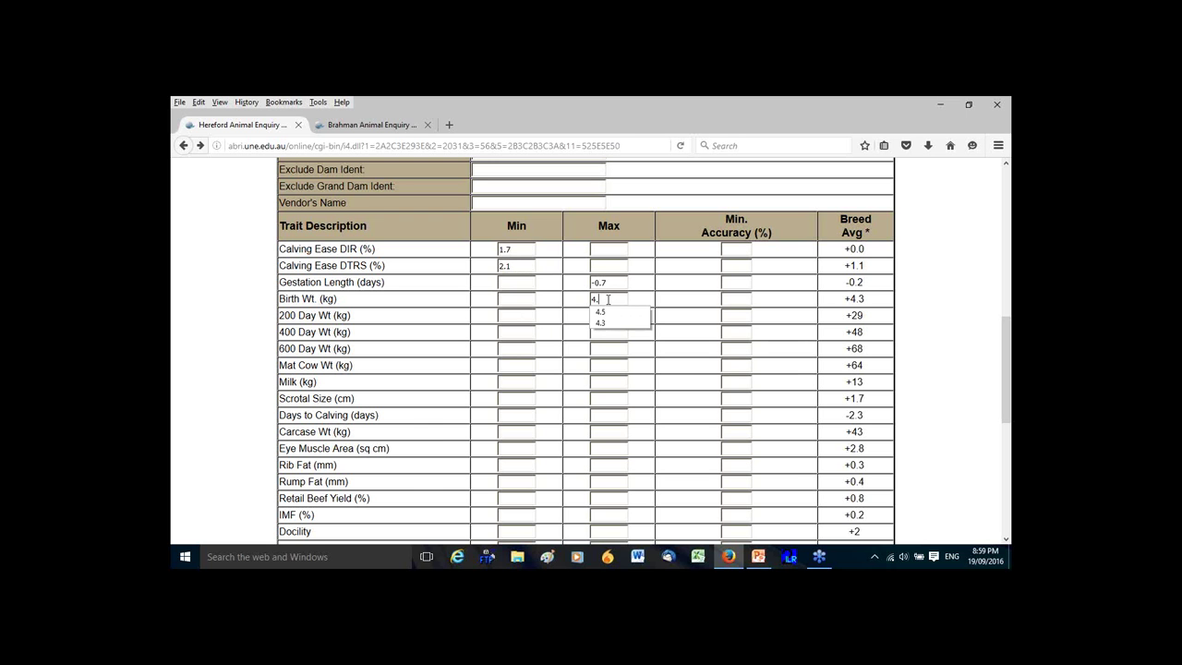
click(651, 293)
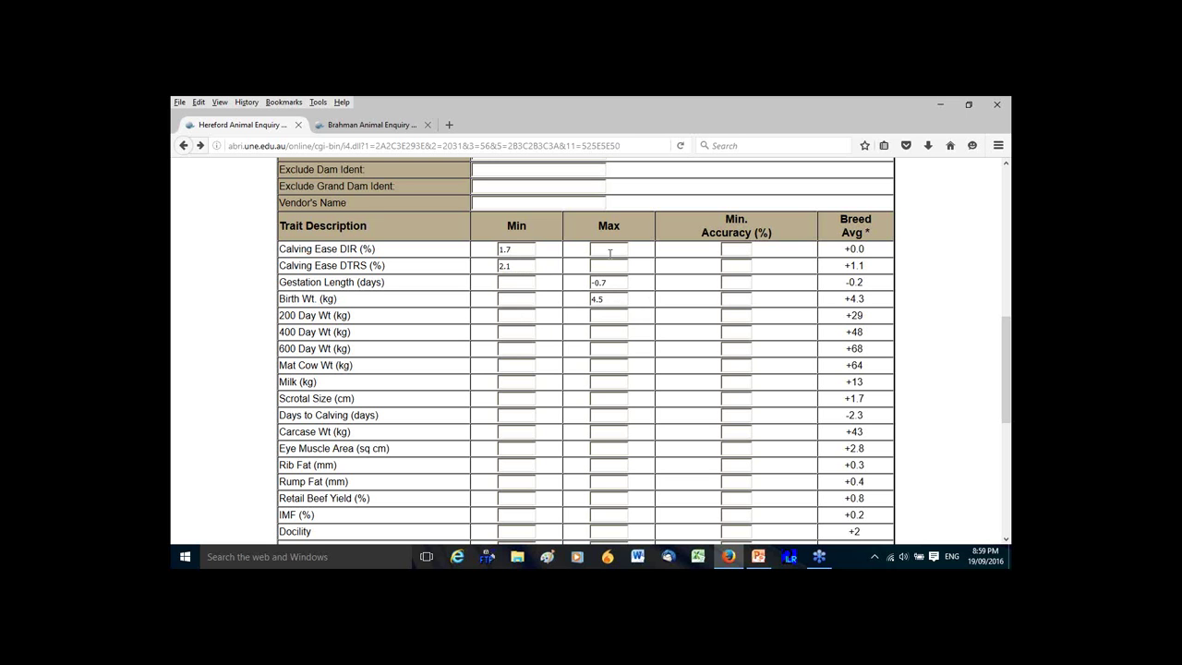
click(502, 336)
text(16)
Sort the results by Supermarket Index ($) in descending order and run the catalogue search.
scroll(517, 351, down, 5)
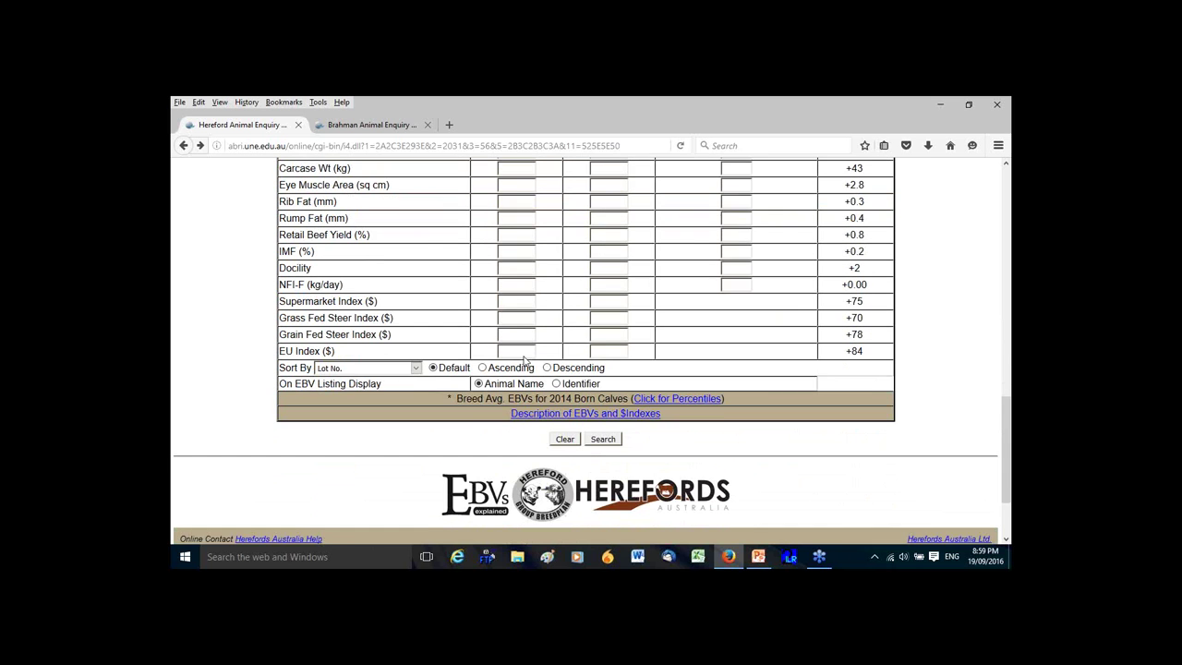
click(415, 352)
drag(417, 212, 370, 335)
click(361, 285)
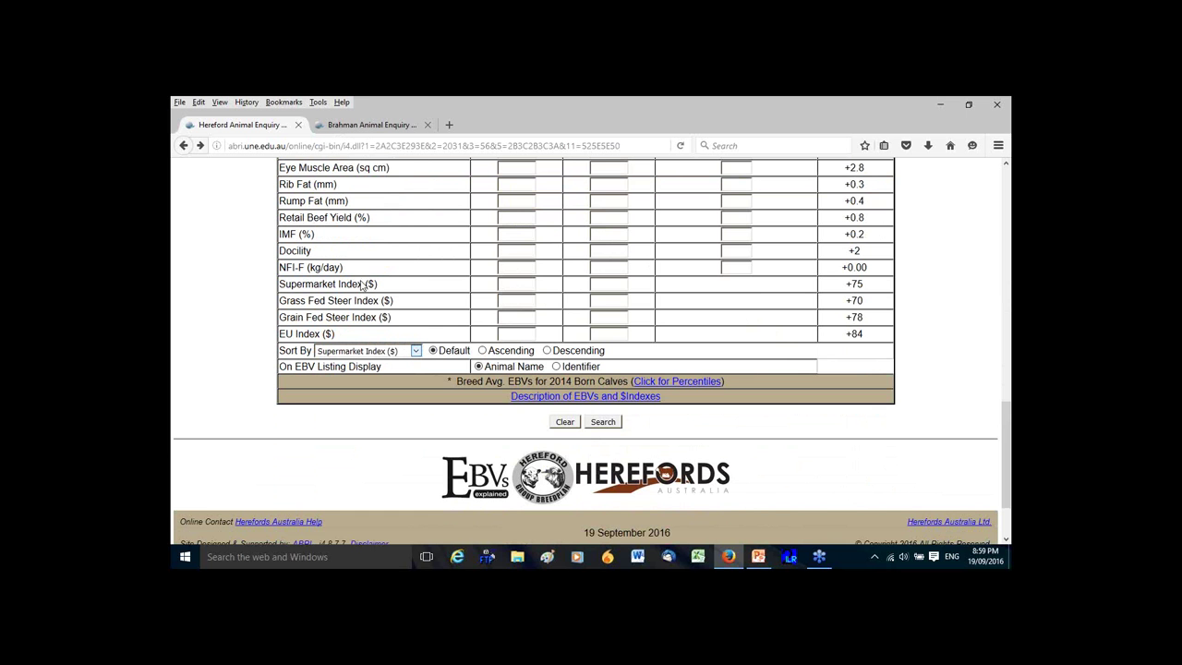
click(547, 351)
click(603, 423)
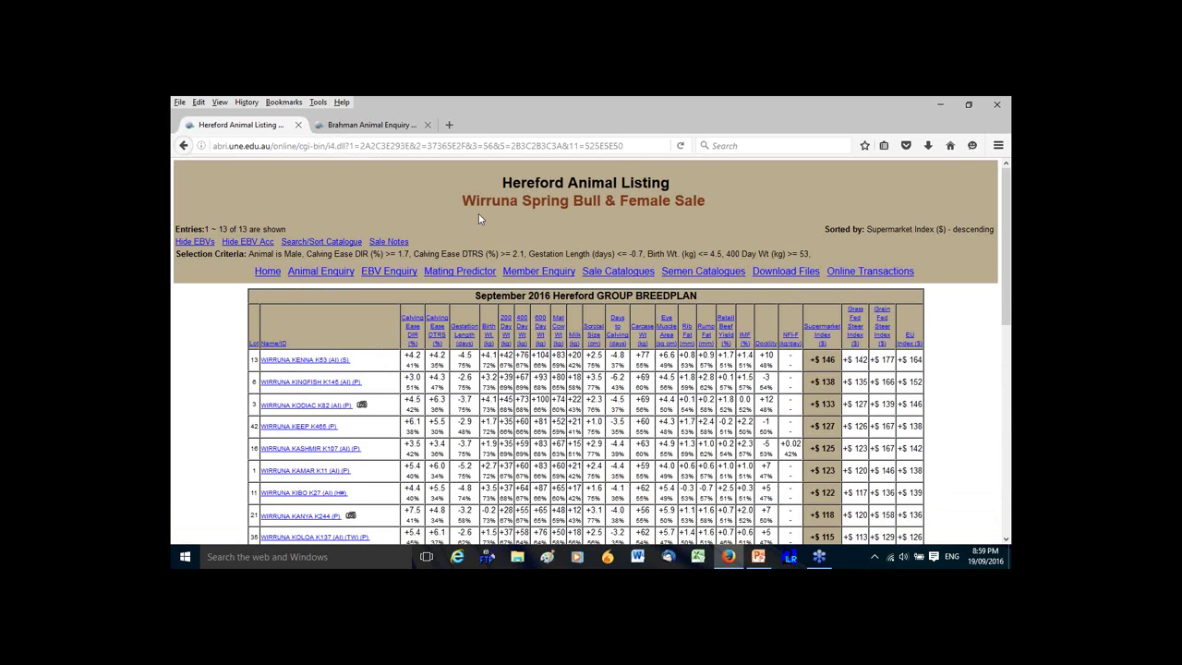
Review the matching bulls' EBVs and the selection criteria, check the heifer bull slide in PowerPoint, and return to the Firefox listing.
scroll(481, 219, down, 3)
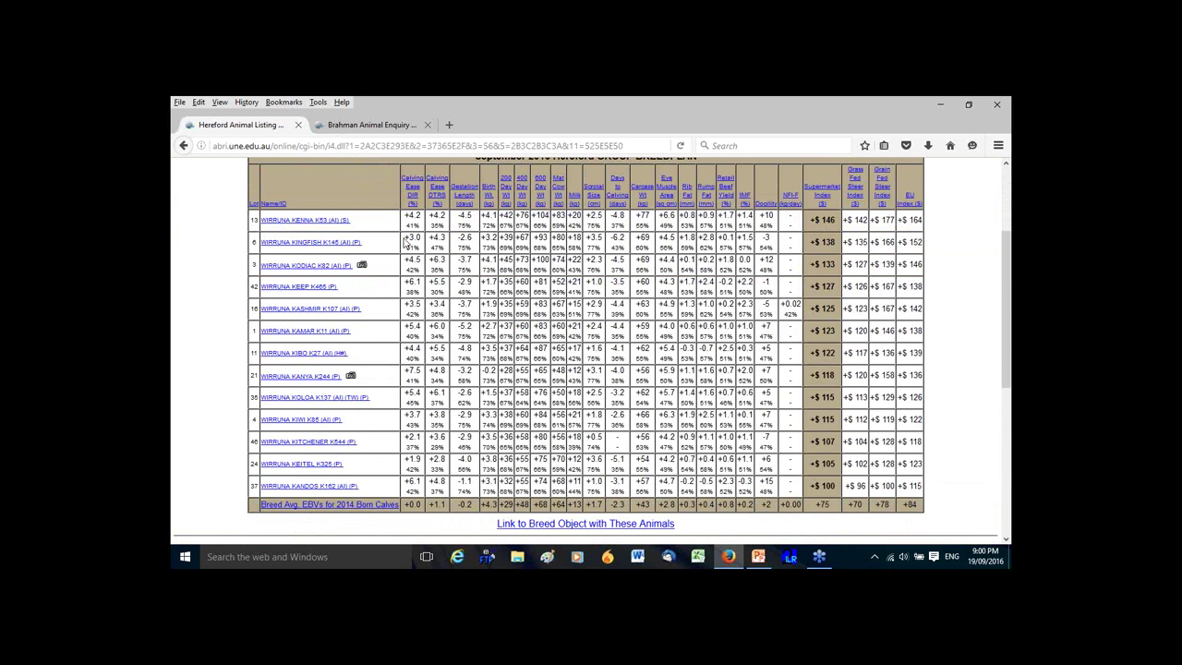
scroll(403, 242, up, 2)
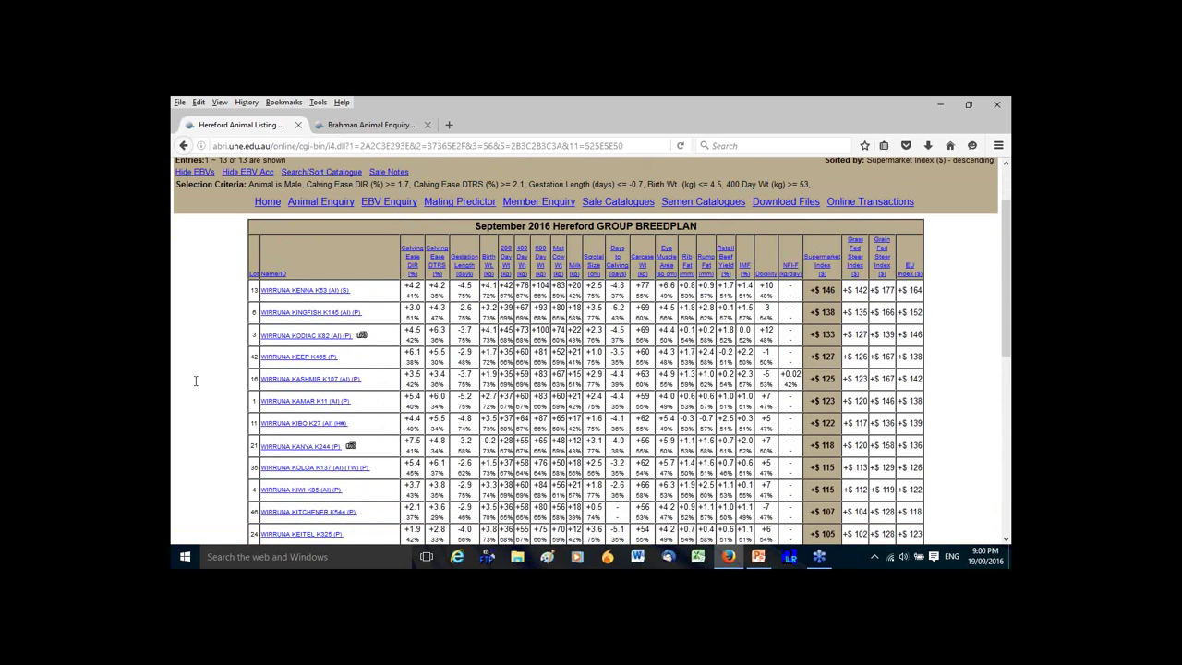
scroll(201, 271, down, 2)
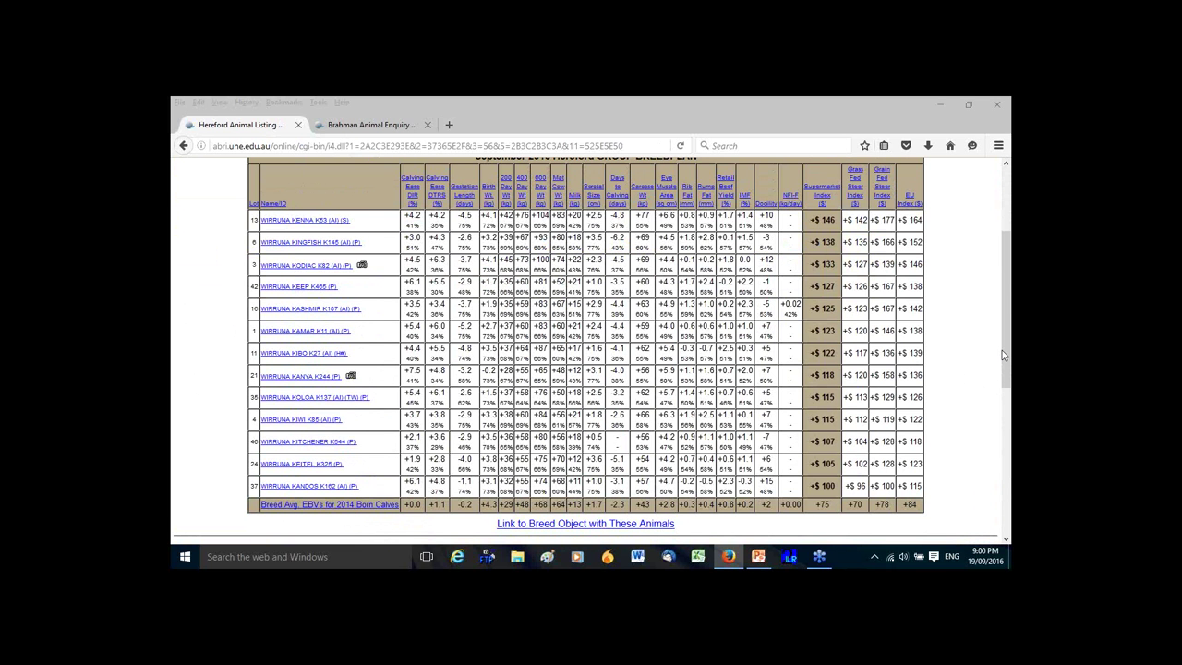
click(731, 557)
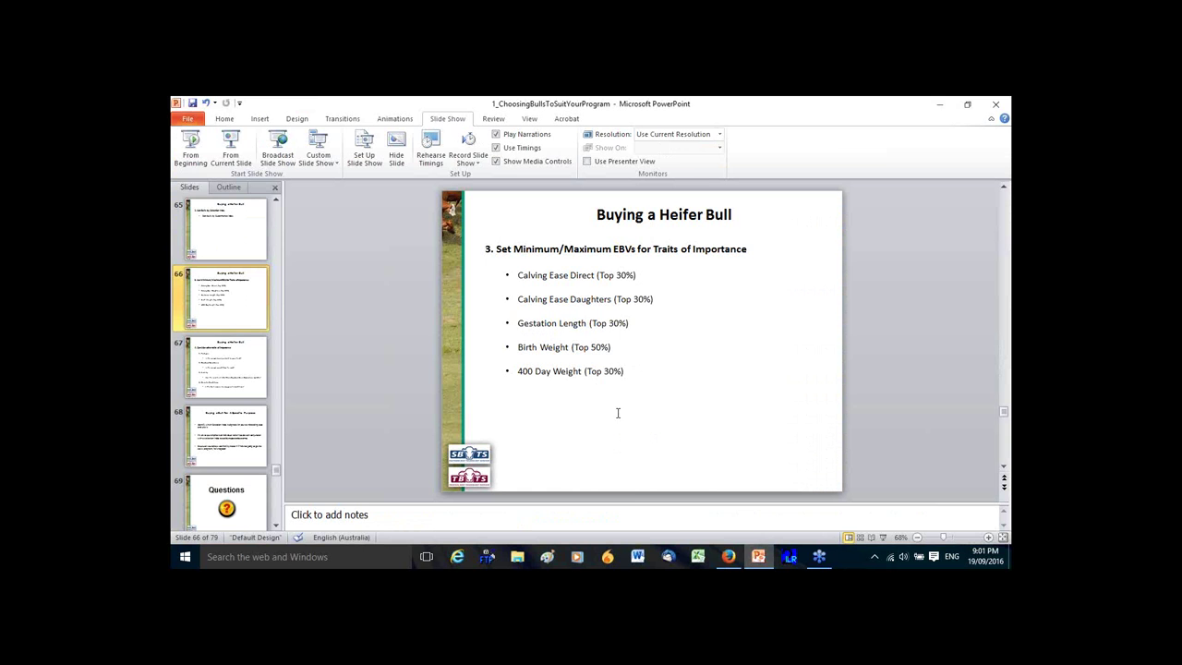
click(730, 557)
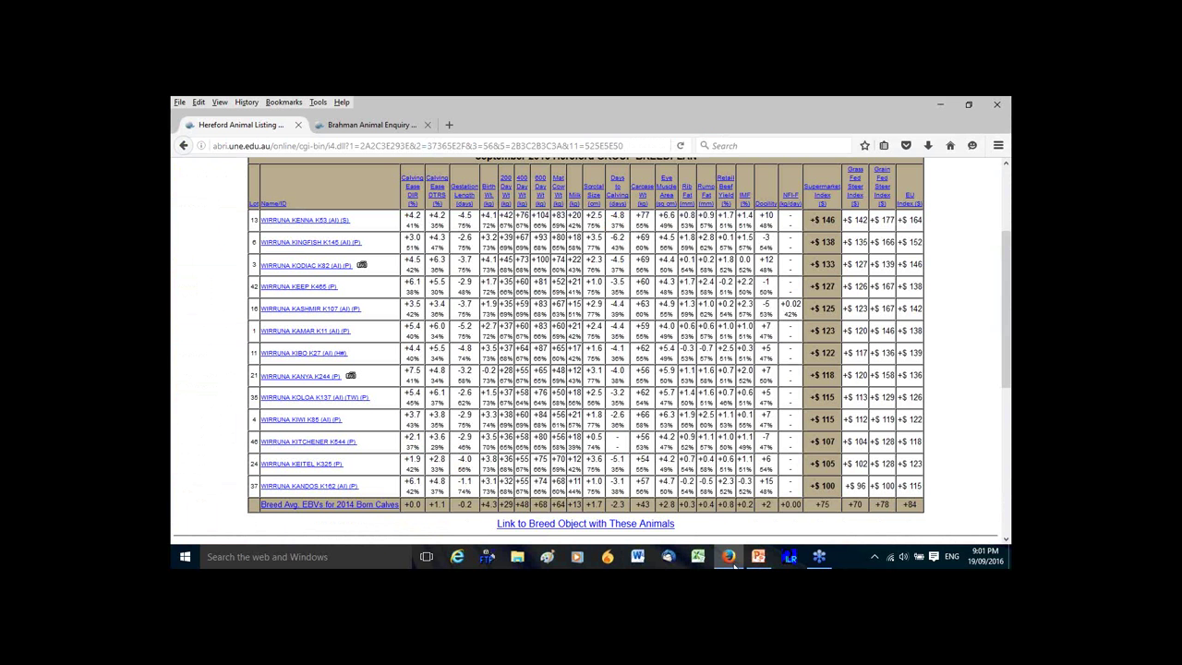
Open the lot details of WIRRUNA KENNA K53 and view its EBV percentile graph.
click(328, 228)
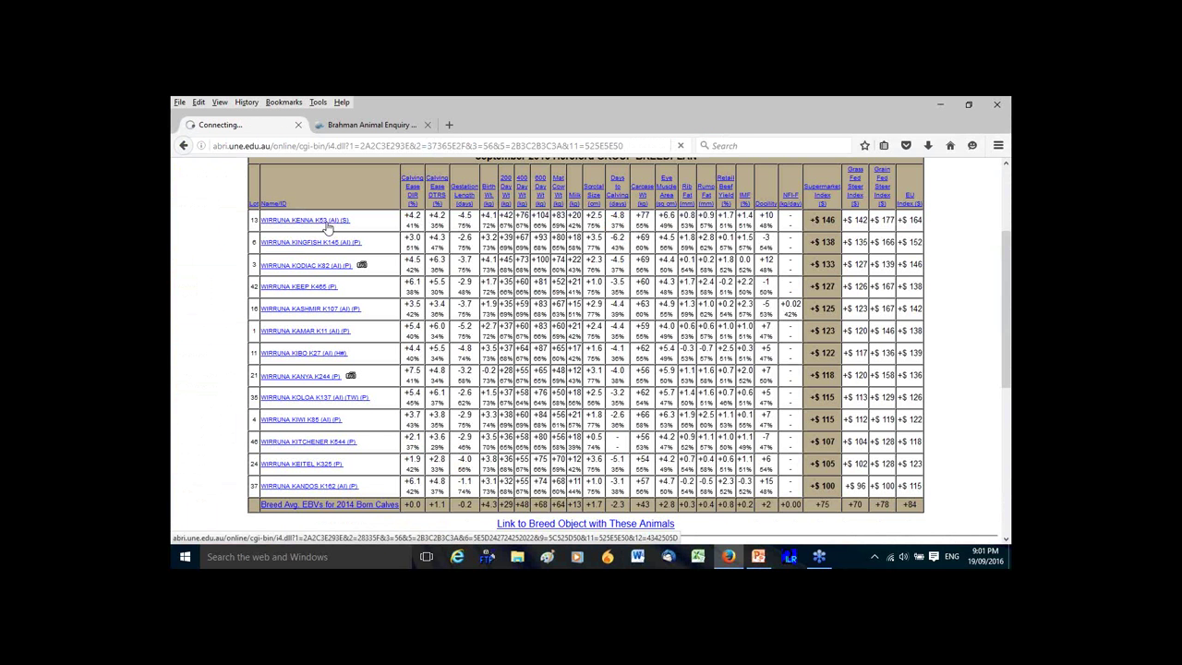
scroll(361, 345, down, 5)
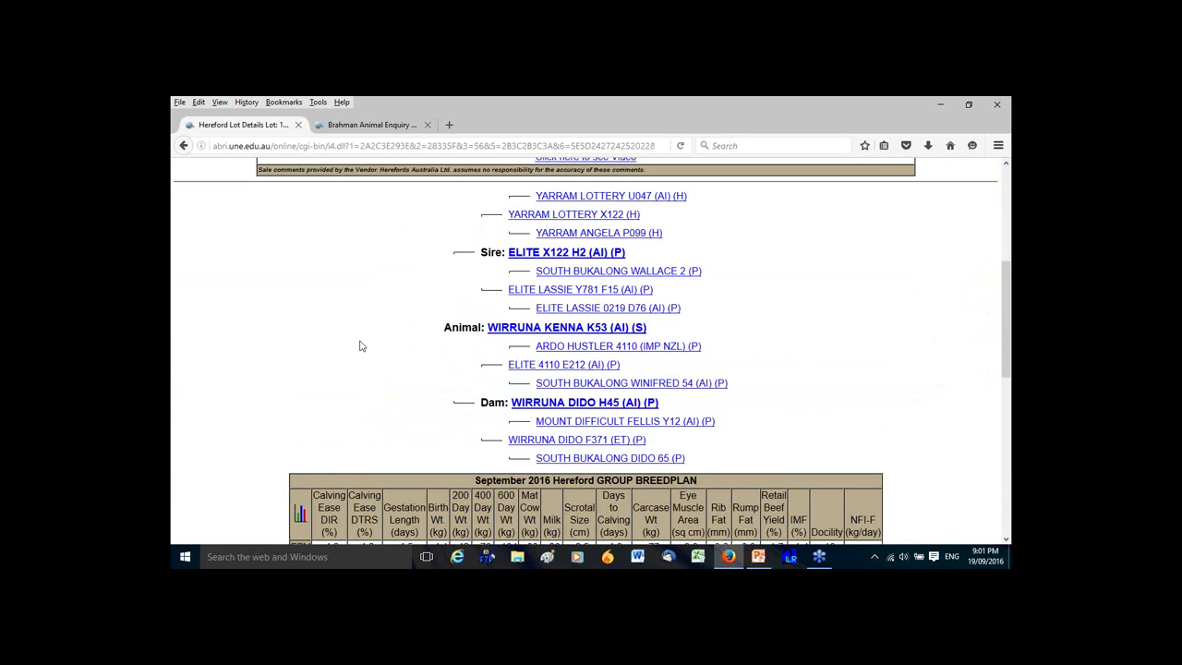
scroll(361, 345, down, 3)
click(360, 343)
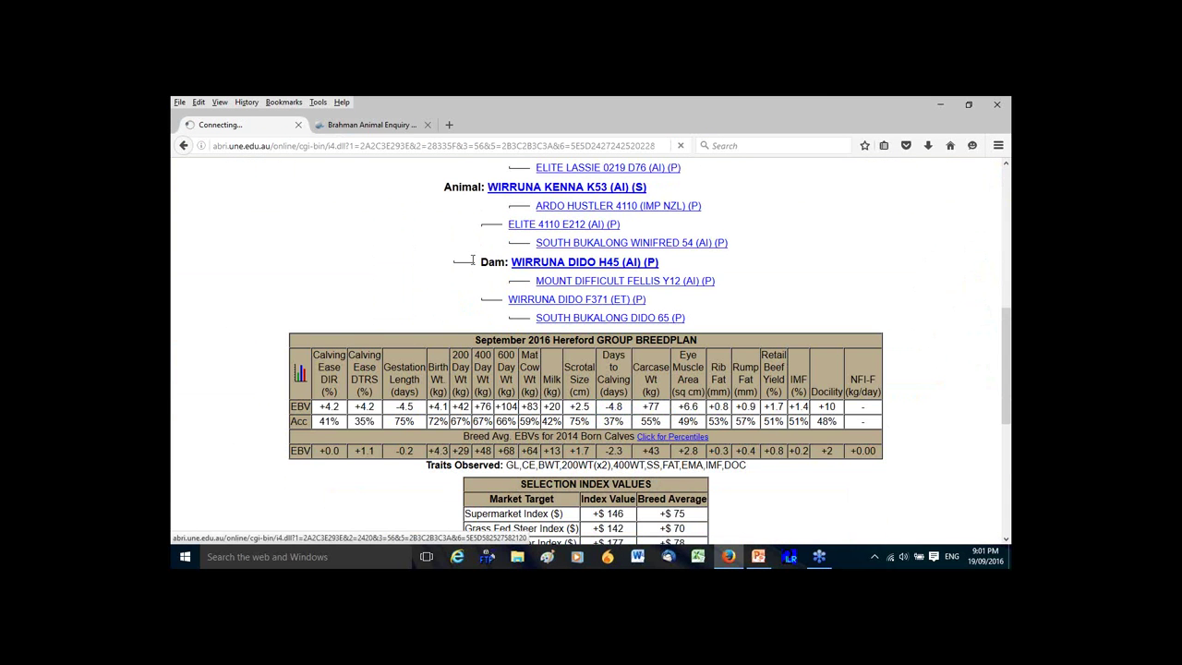
scroll(718, 326, down, 3)
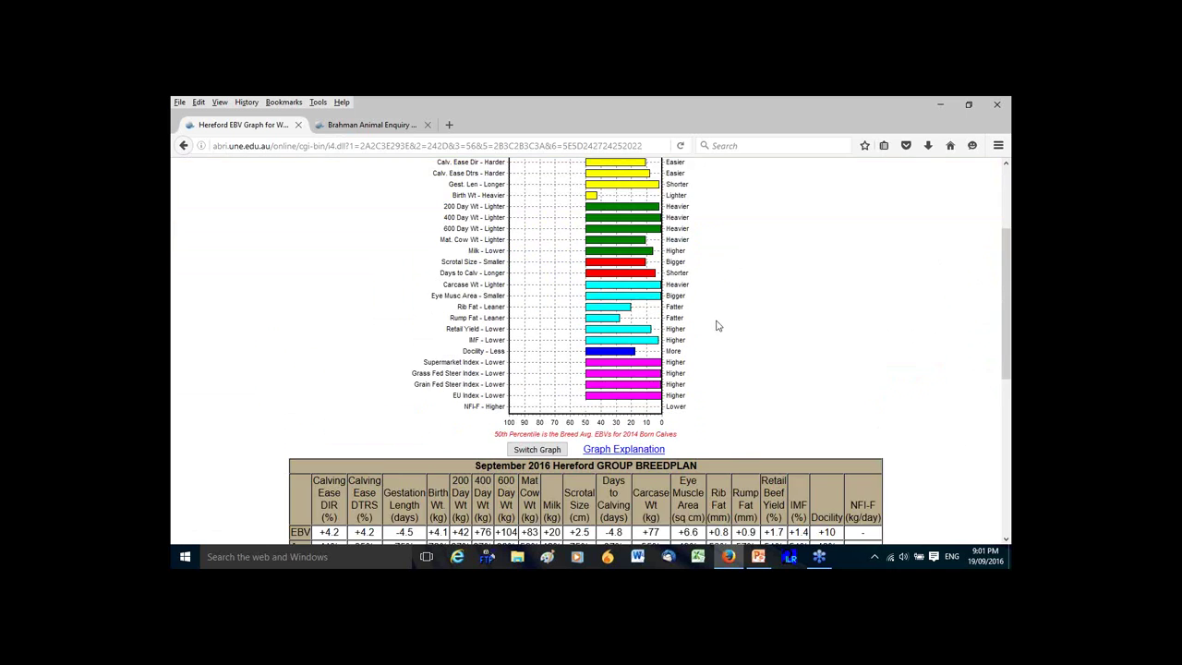
scroll(744, 298, up, 3)
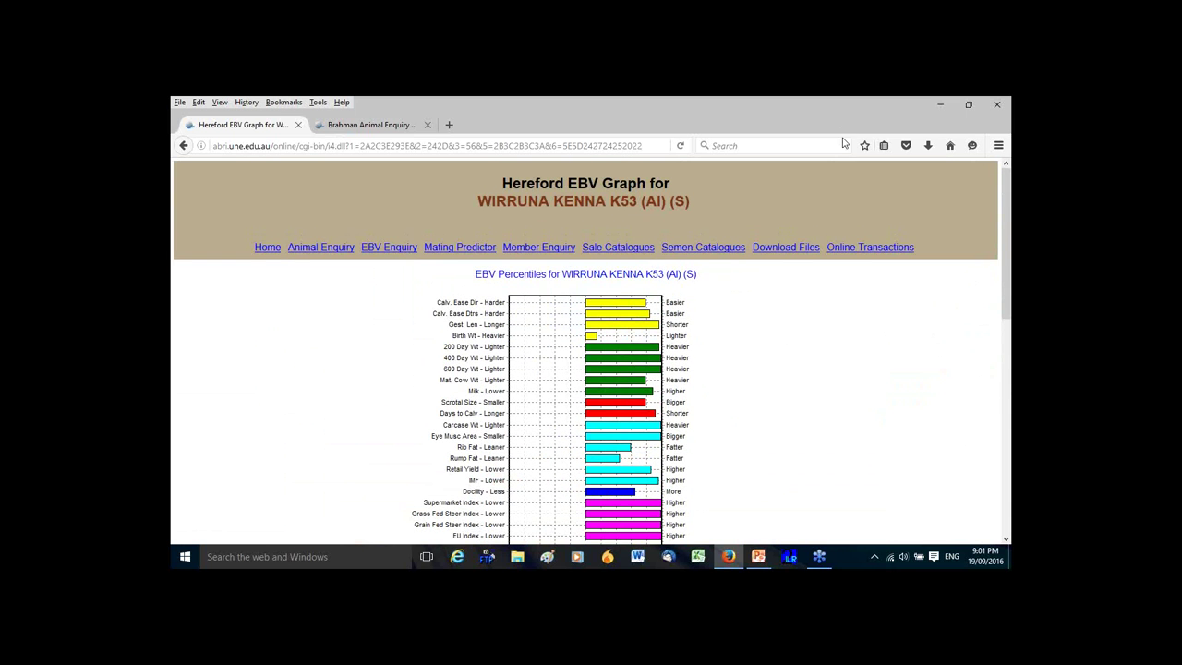
Switch to PowerPoint, resume the slide show from the current slide and advance to "Consider other traits of importance".
click(759, 556)
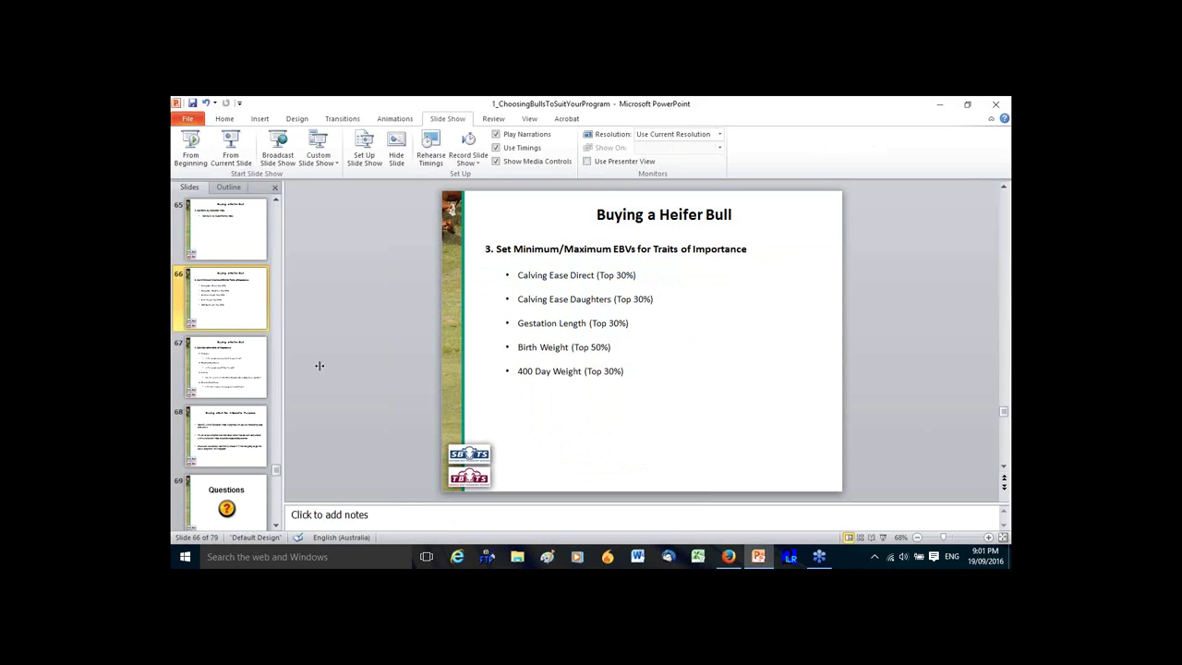
click(231, 147)
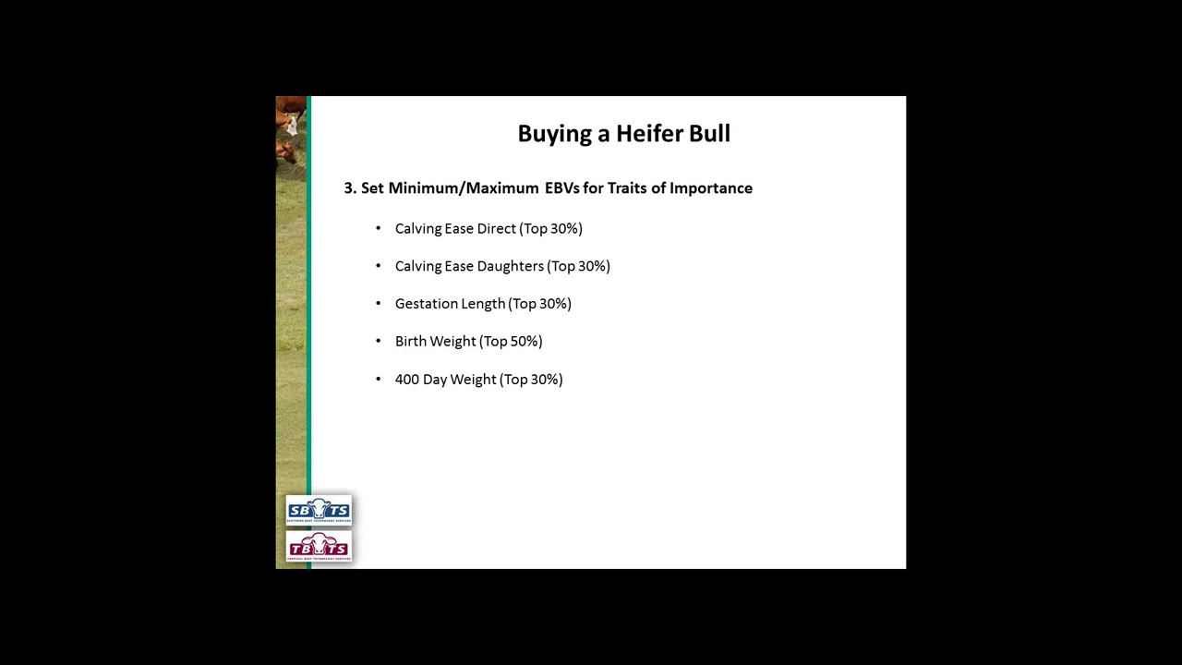
key(Right)
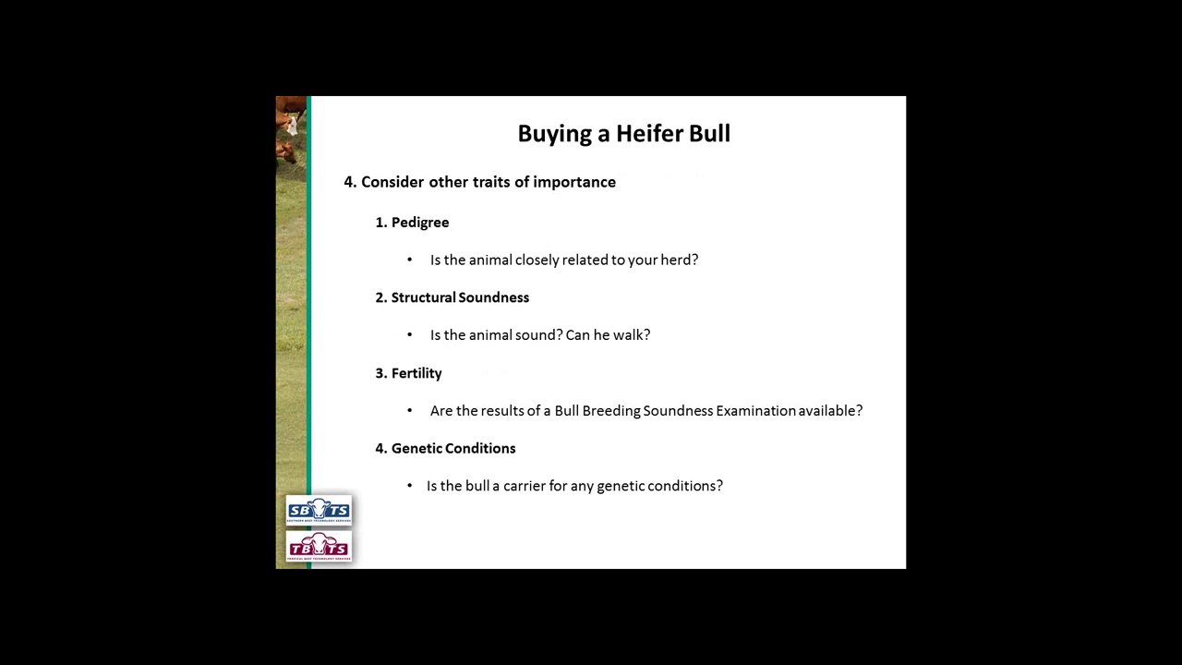
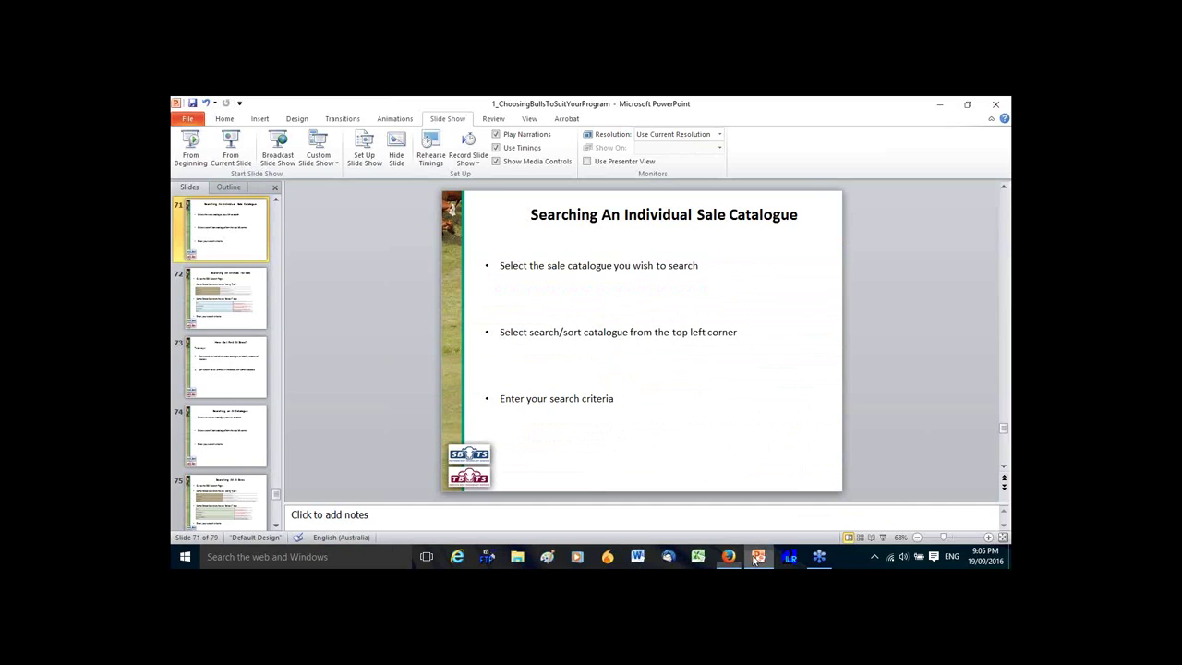
Present the "Searching An Individual Sale Catalogue" and "Searching All Animals for Sale" slides, ending the show on the latter.
click(237, 159)
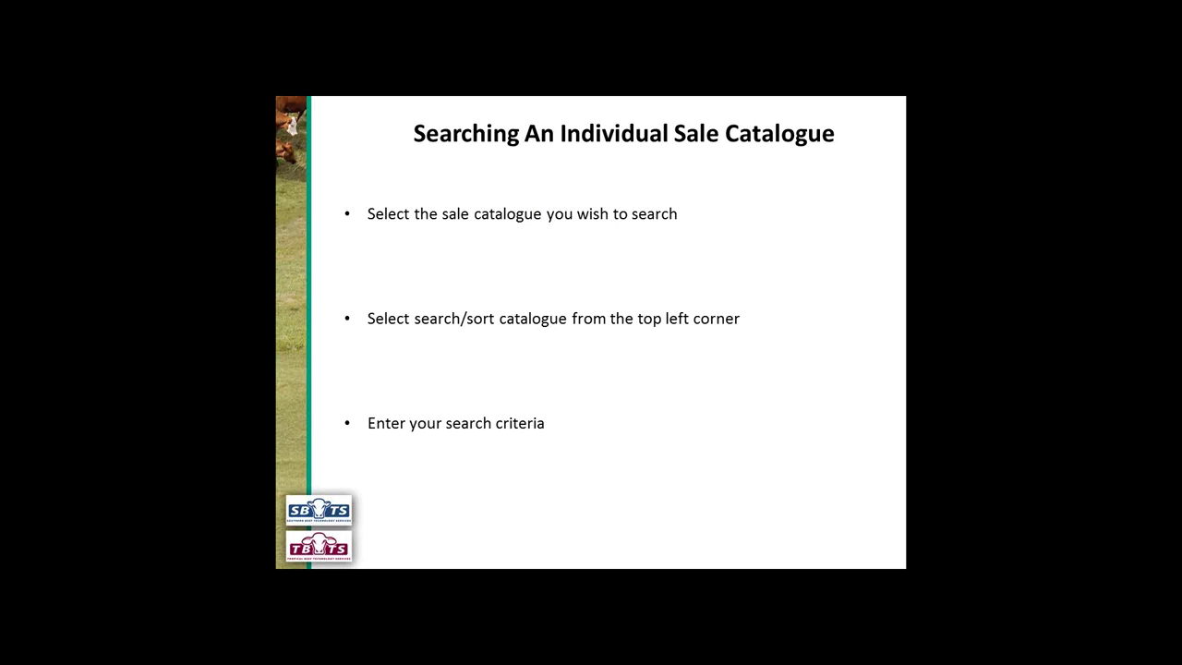
key(Right)
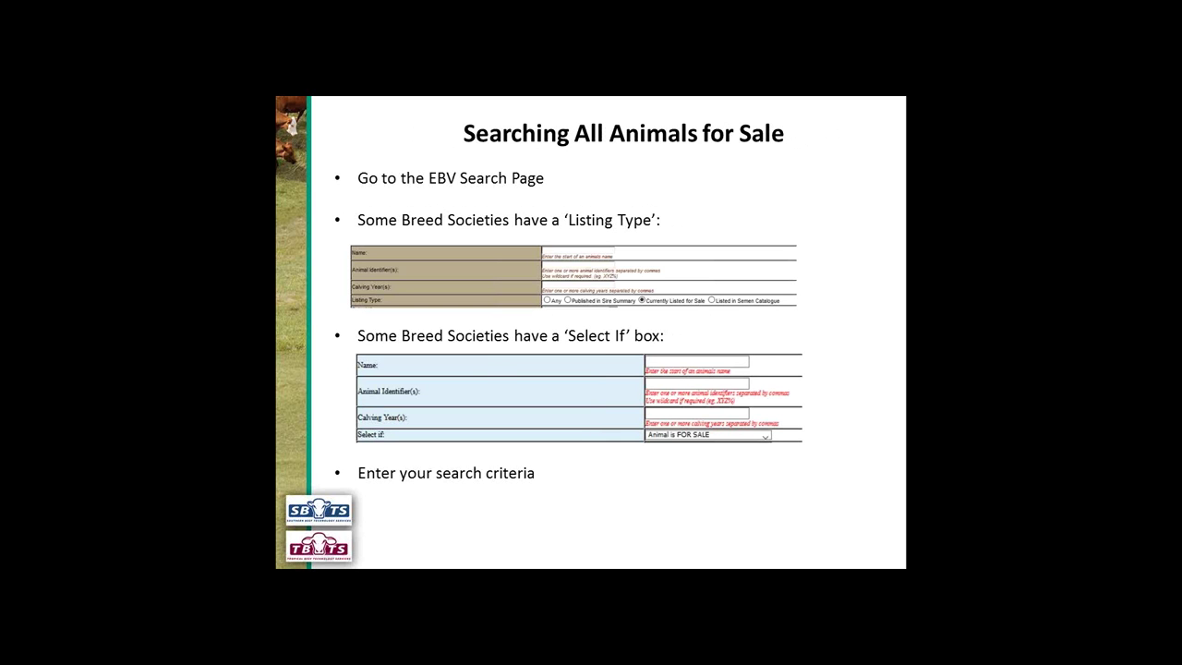
key(Escape)
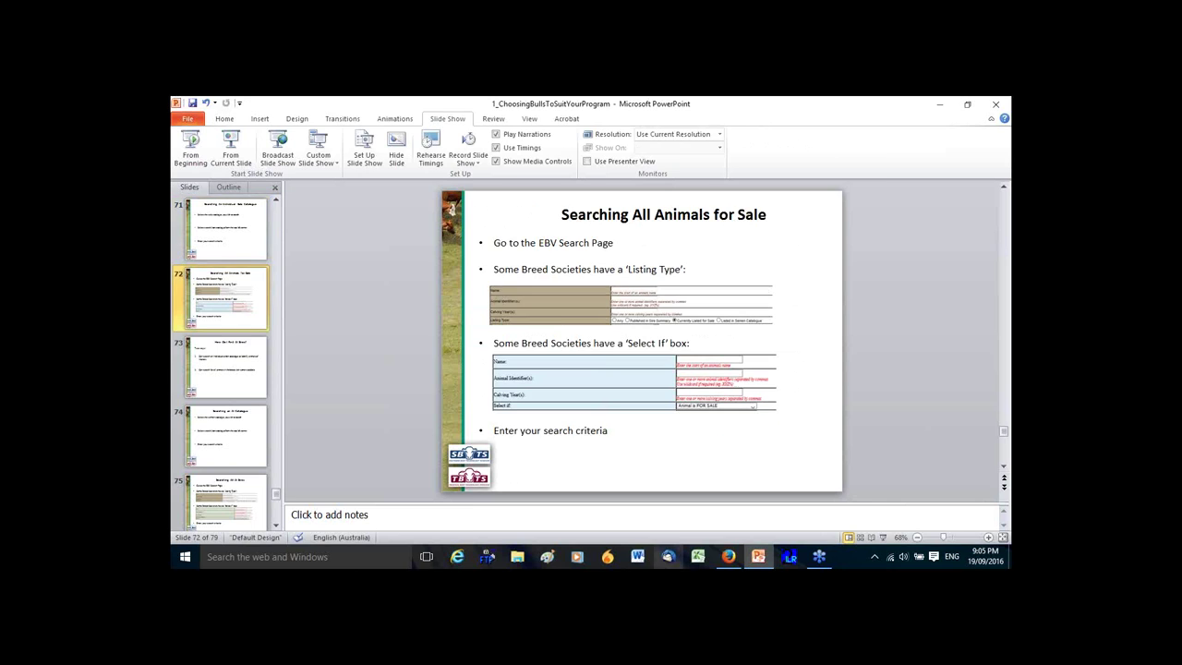
Switch to Firefox, open the general Hereford EBV enquiry form and set the listing type to "Currently Listed for Sale".
click(729, 556)
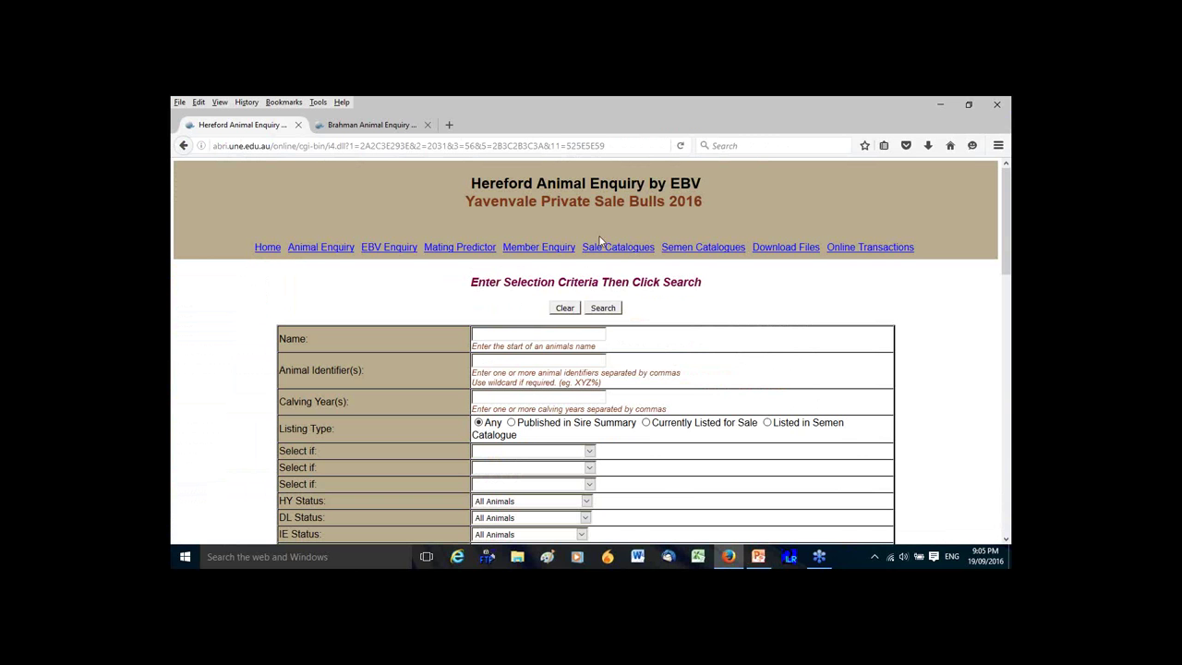
click(392, 248)
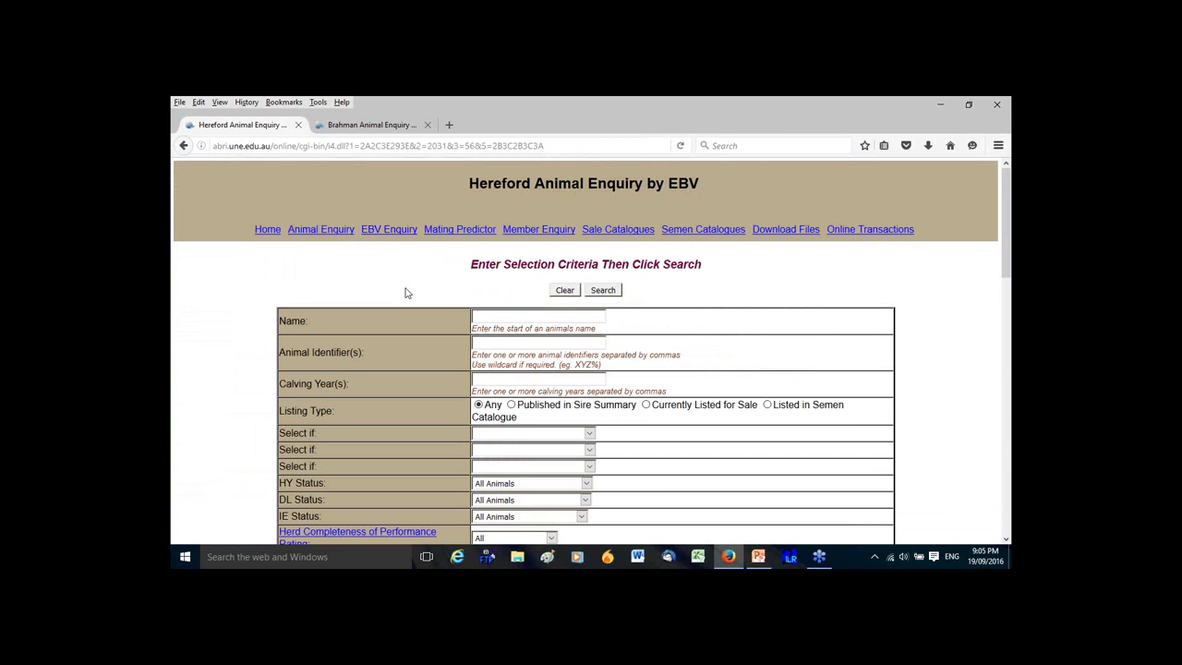
scroll(403, 290, down, 2)
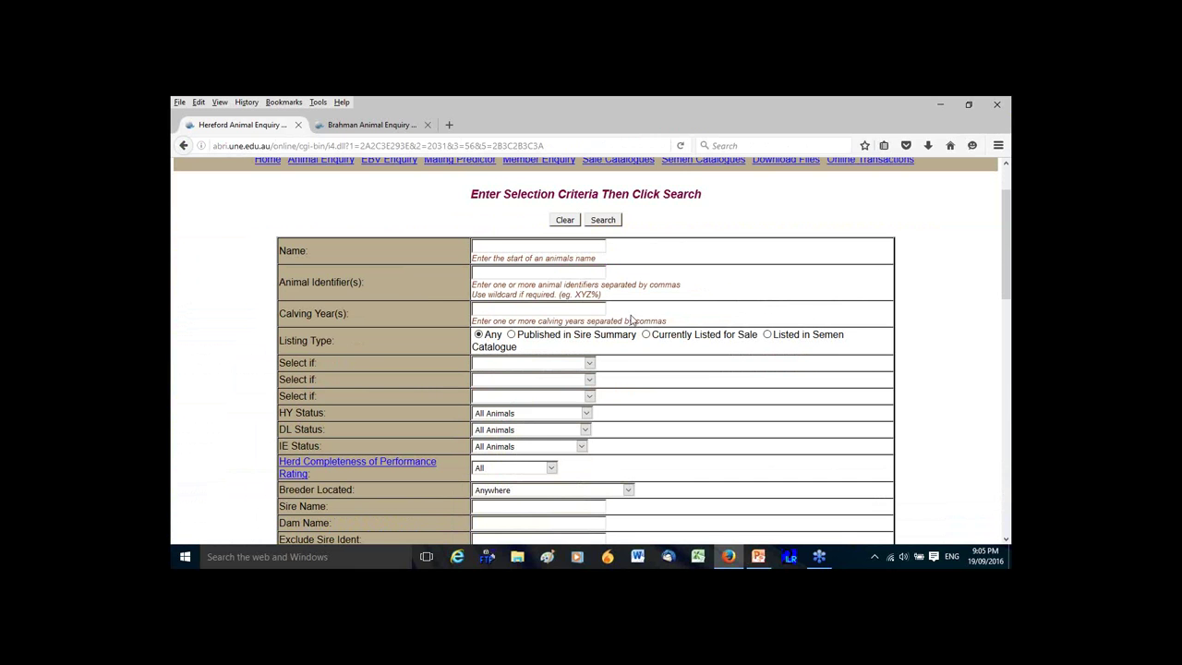
click(650, 337)
Look through the "Select if" conditions and the "Breeder Located" regions without changing either selection.
scroll(647, 319, down, 2)
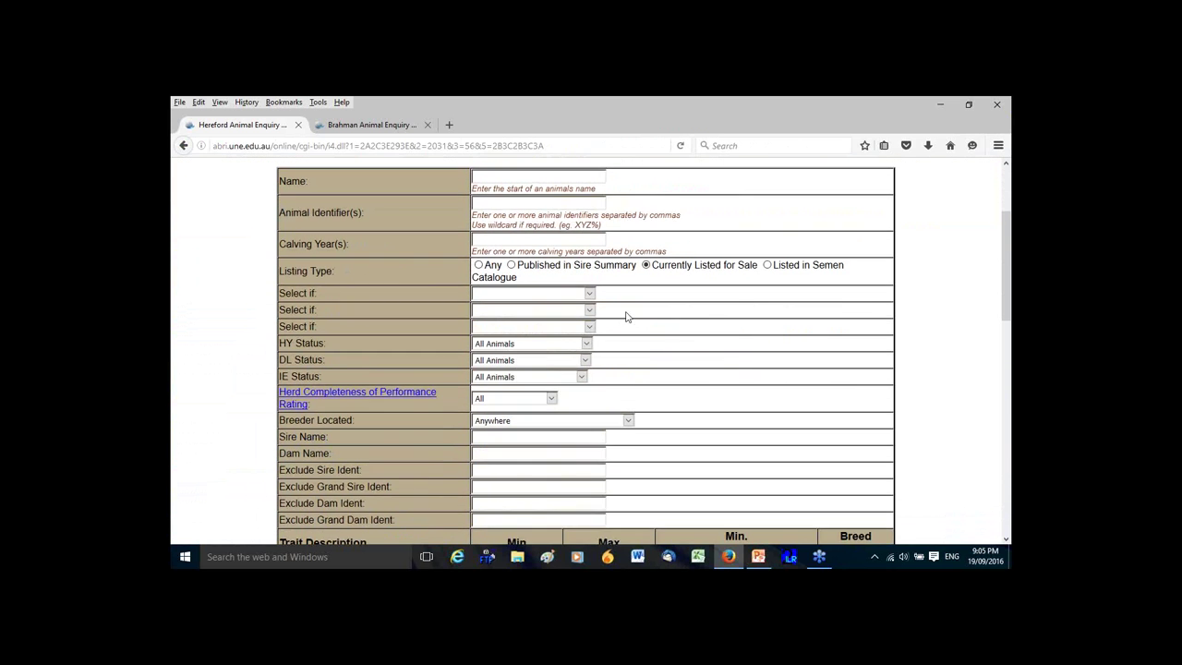
click(588, 293)
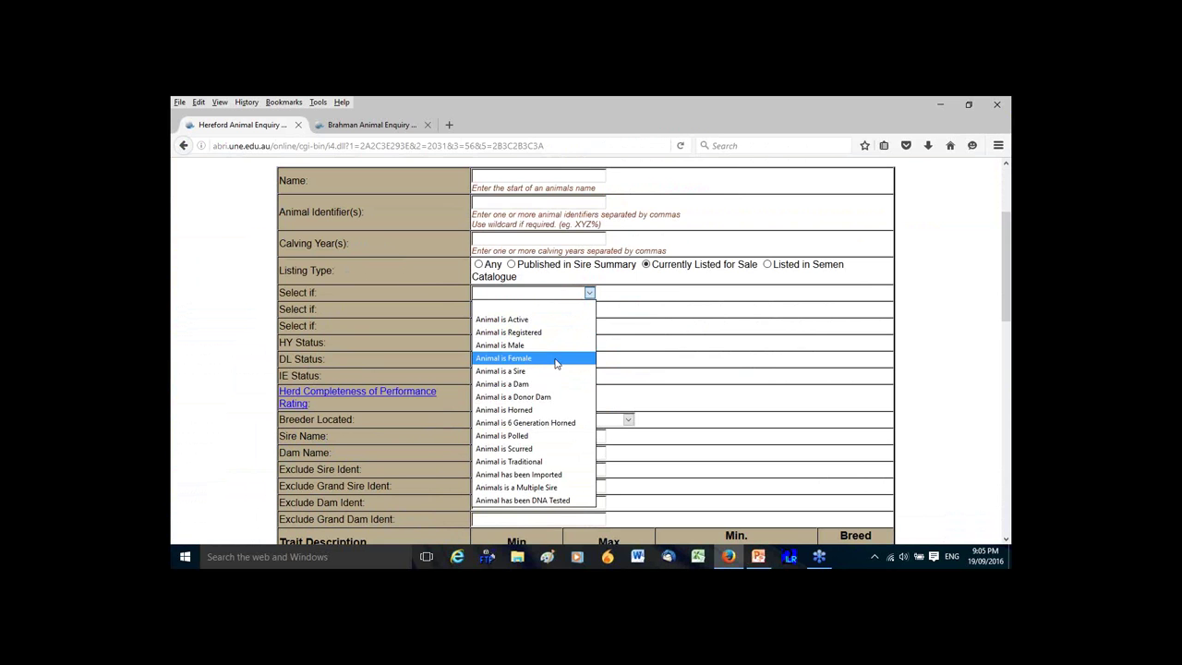
click(649, 338)
scroll(642, 354, down, 2)
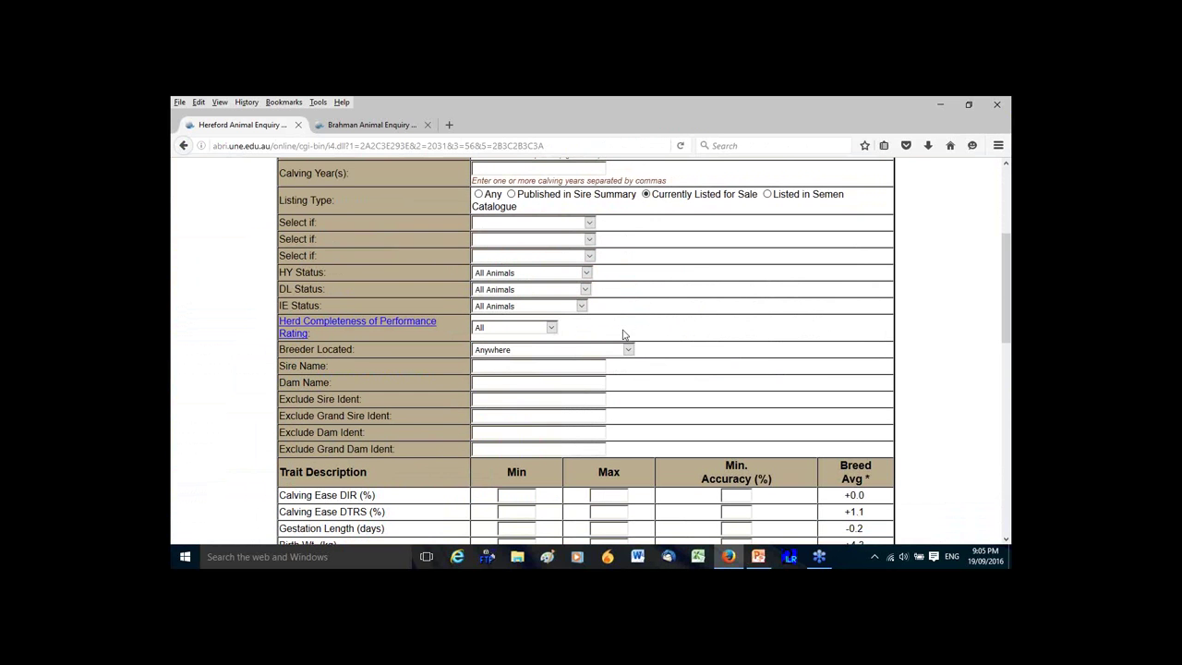
click(625, 352)
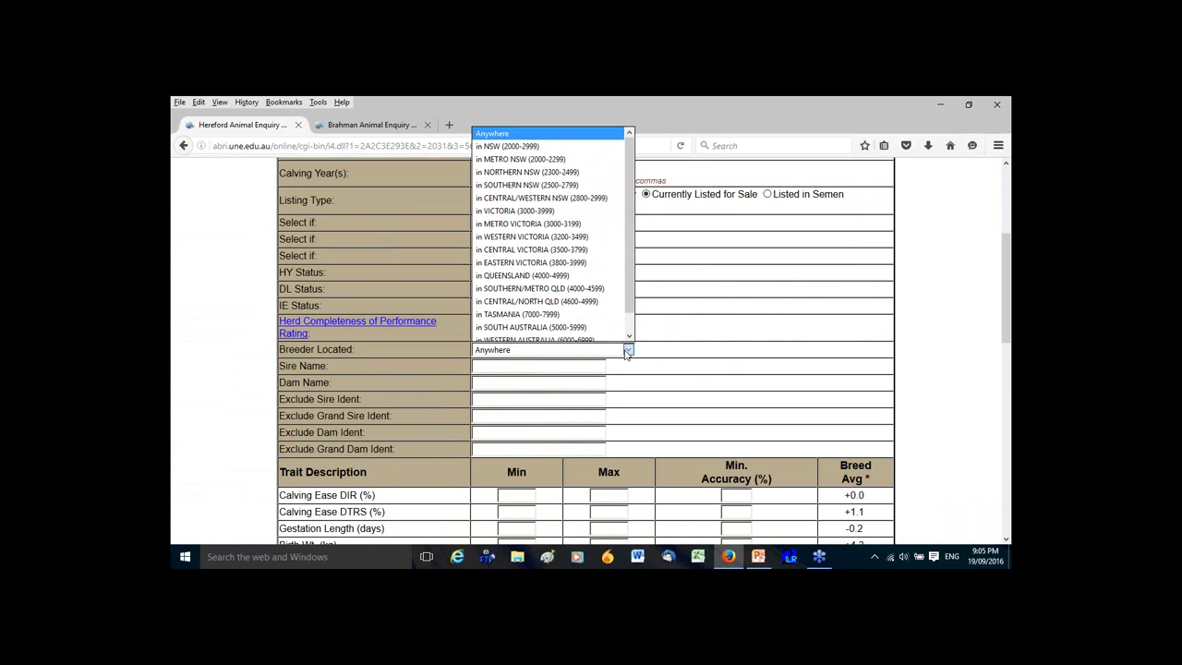
click(633, 272)
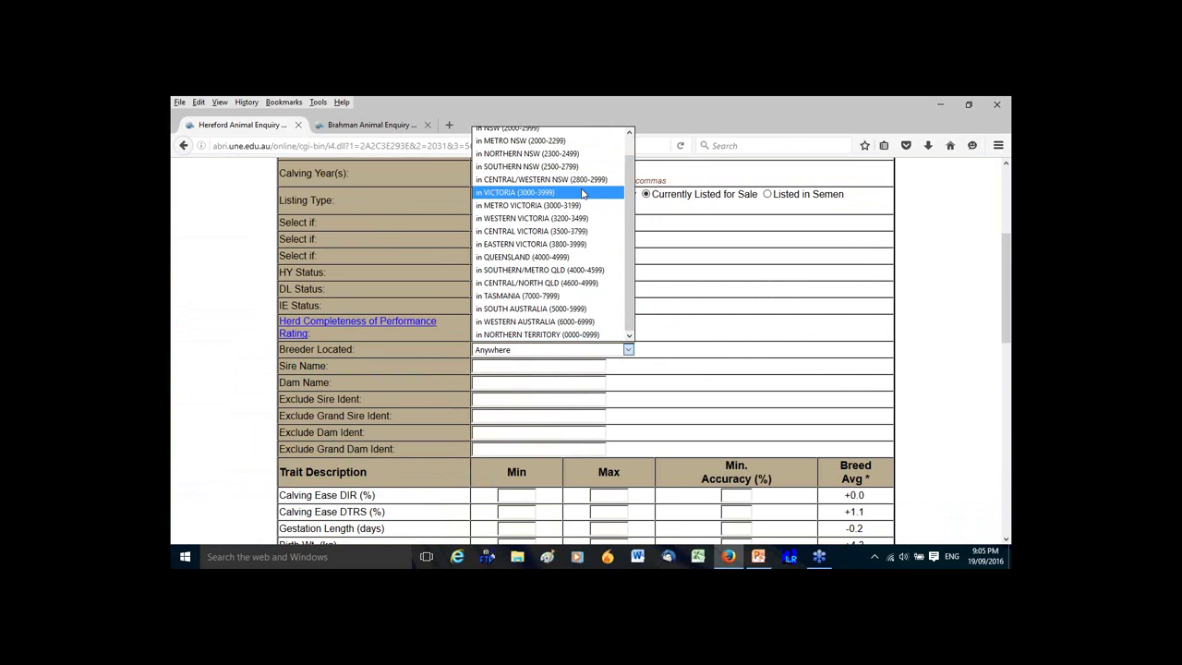
scroll(588, 257, up, 1)
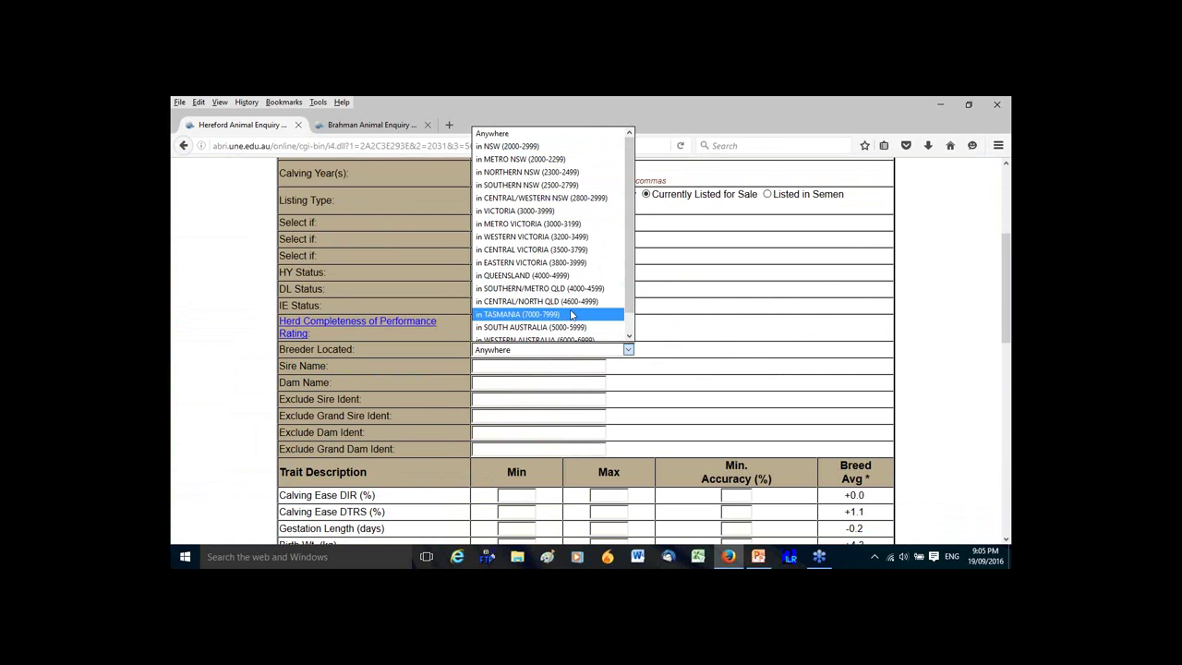
scroll(610, 305, down, 1)
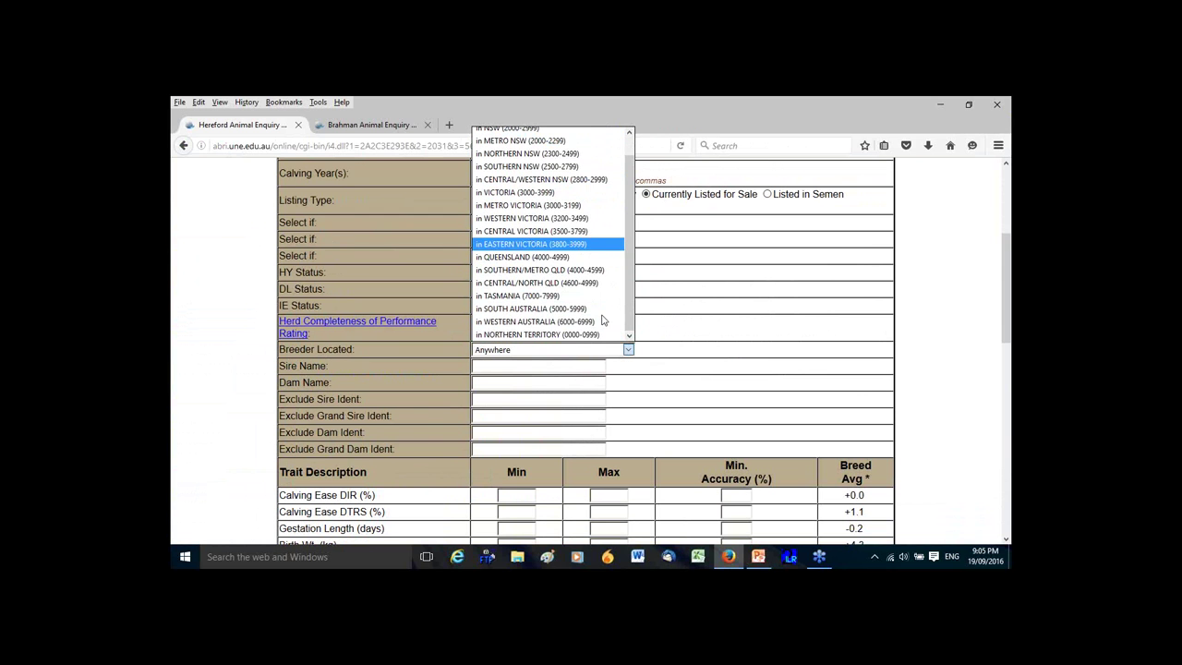
click(702, 340)
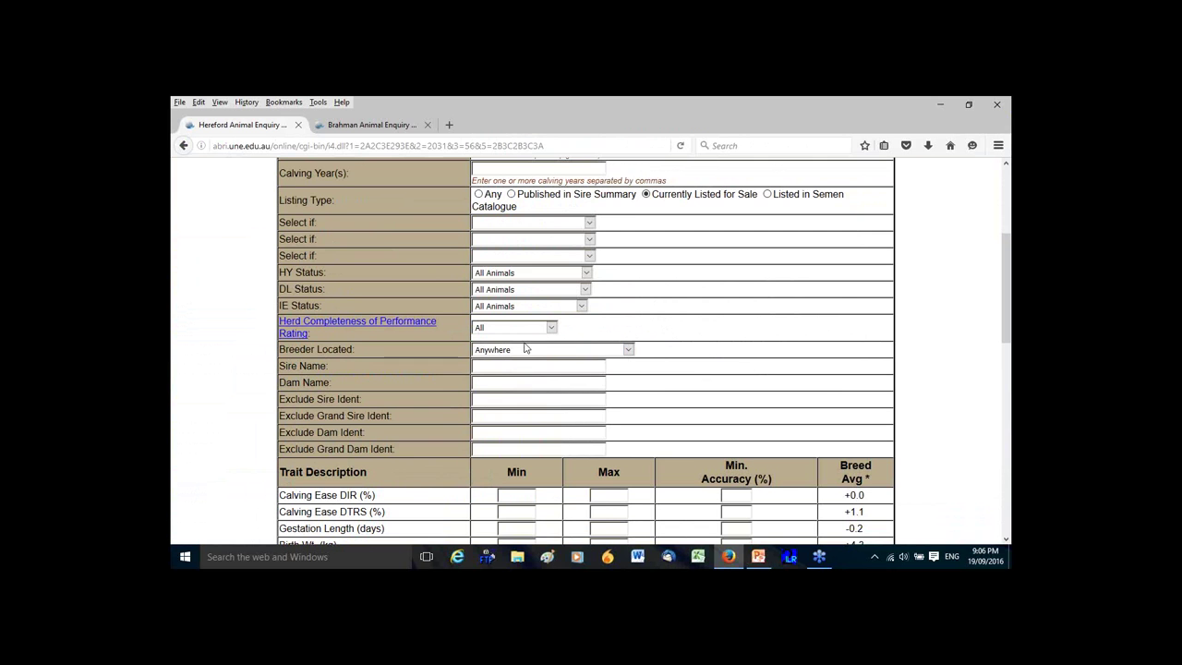
Examine the trait table's minimum, maximum and accuracy fields on the EBV enquiry form.
scroll(573, 365, down, 4)
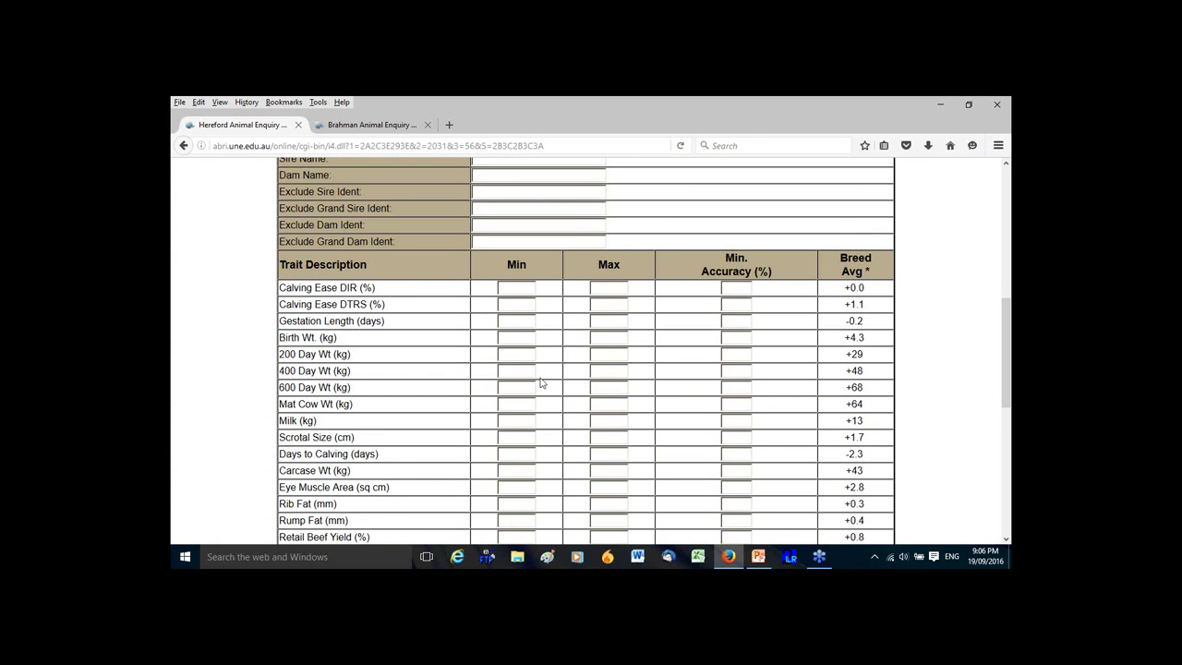
scroll(541, 388, down, 3)
scroll(546, 348, up, 1)
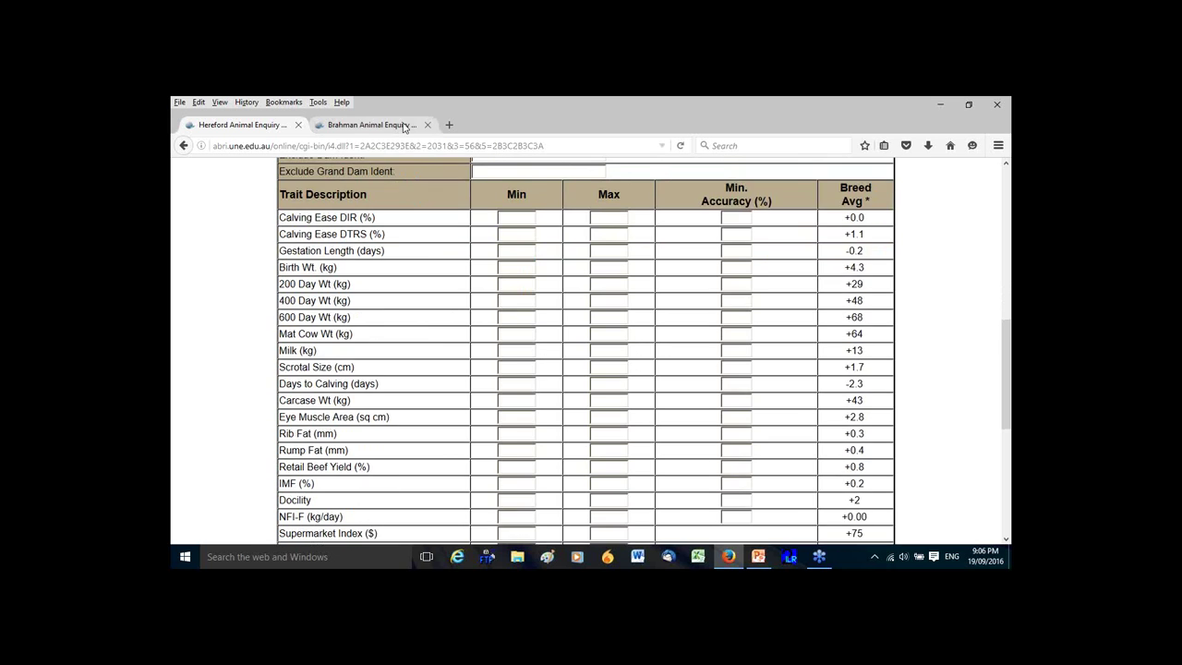
Go to the Brahman EBV enquiry form and set its first "Select if" condition to "Animal is FOR SALE".
click(403, 126)
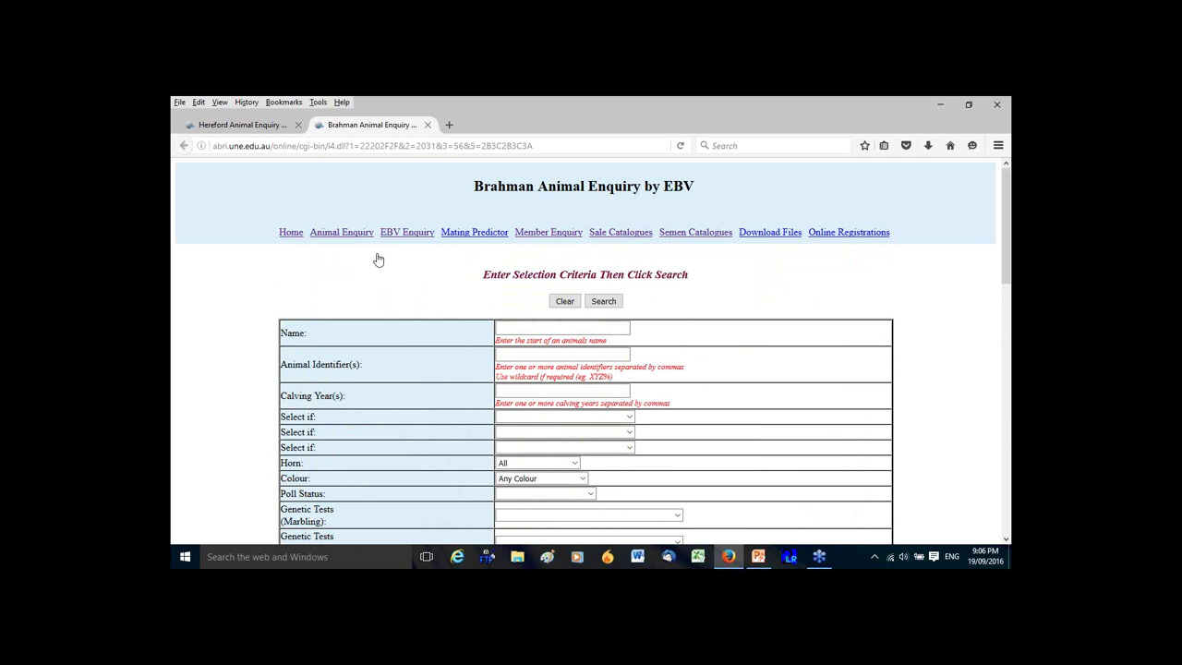
scroll(466, 284, down, 1)
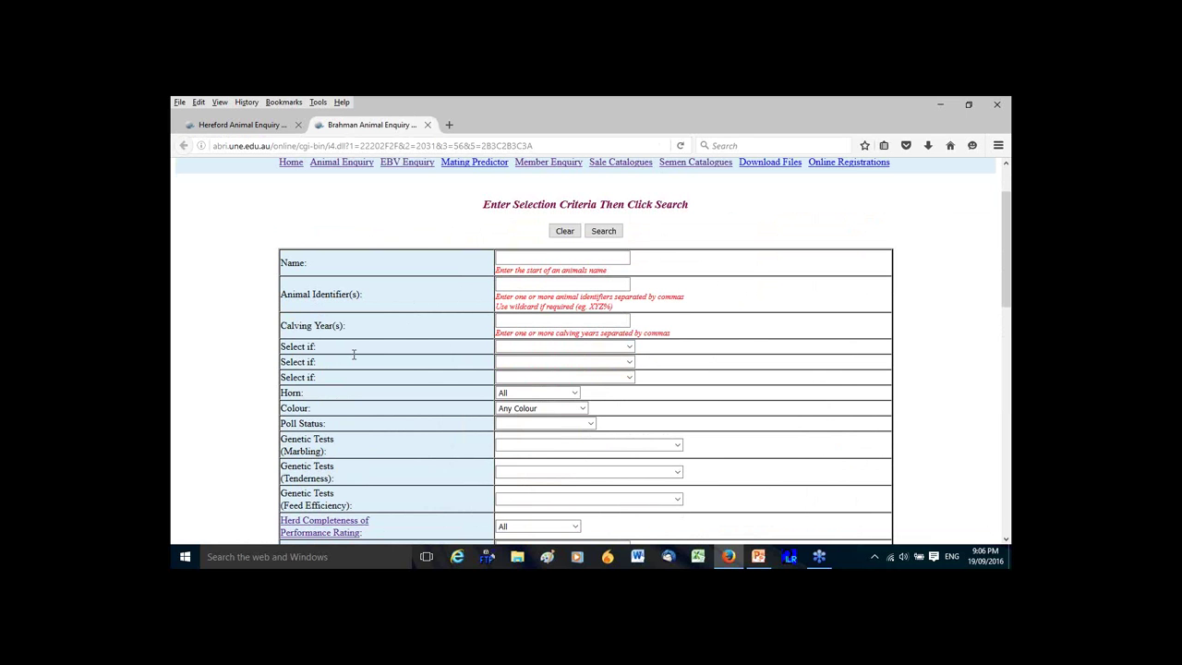
click(625, 348)
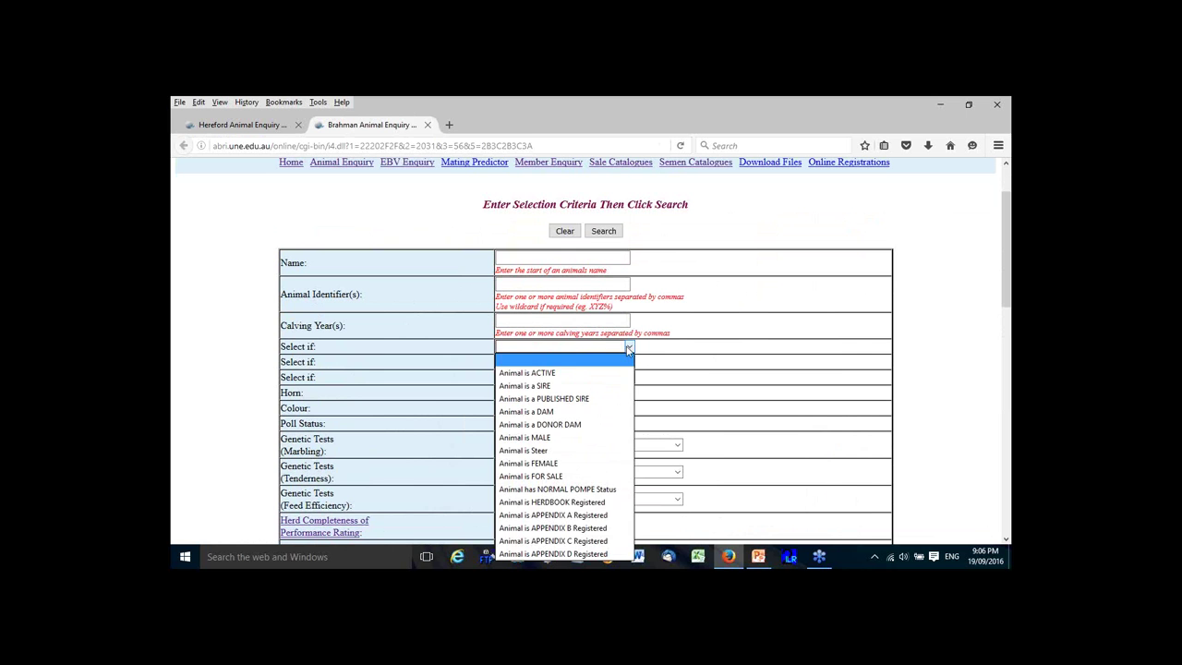
click(580, 476)
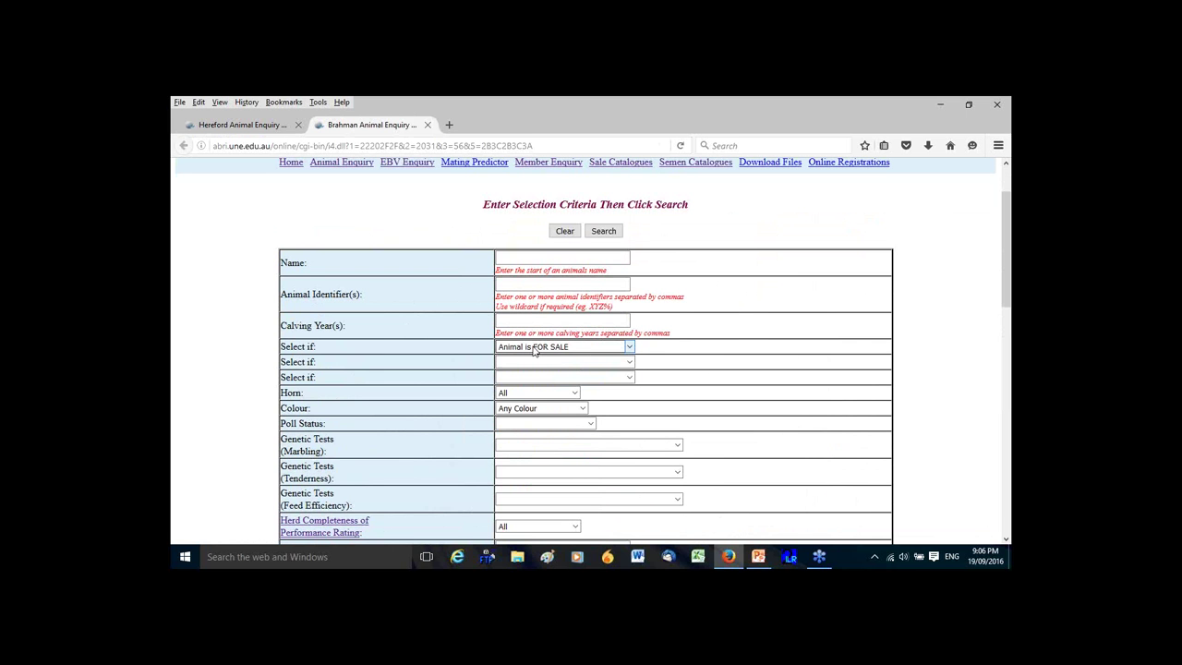
scroll(586, 379, down, 2)
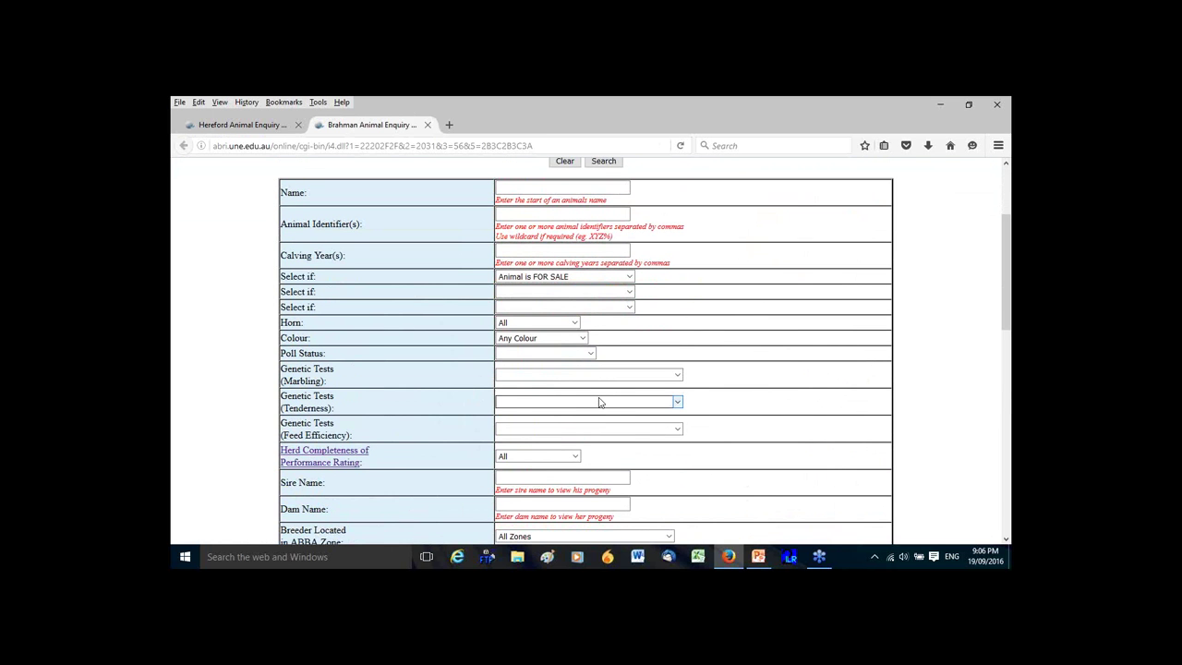
Switch to PowerPoint, present the slides from "Searching All Animals for Sale" to "Searching an AI Catalogue", and end the show.
click(757, 557)
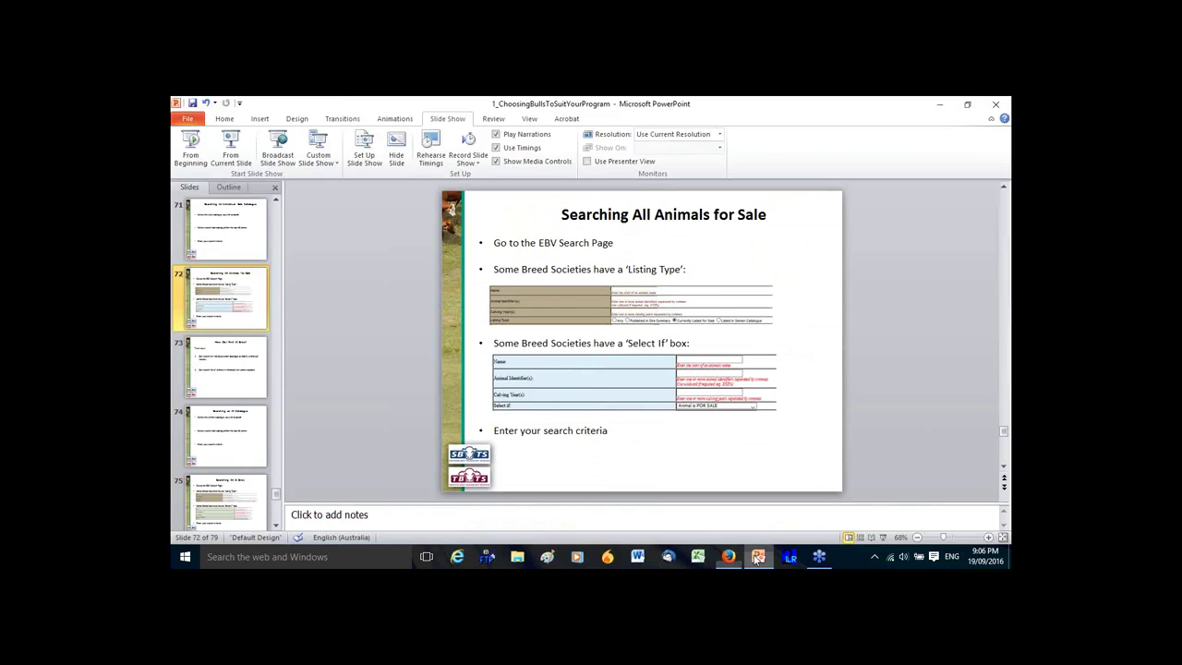
click(232, 158)
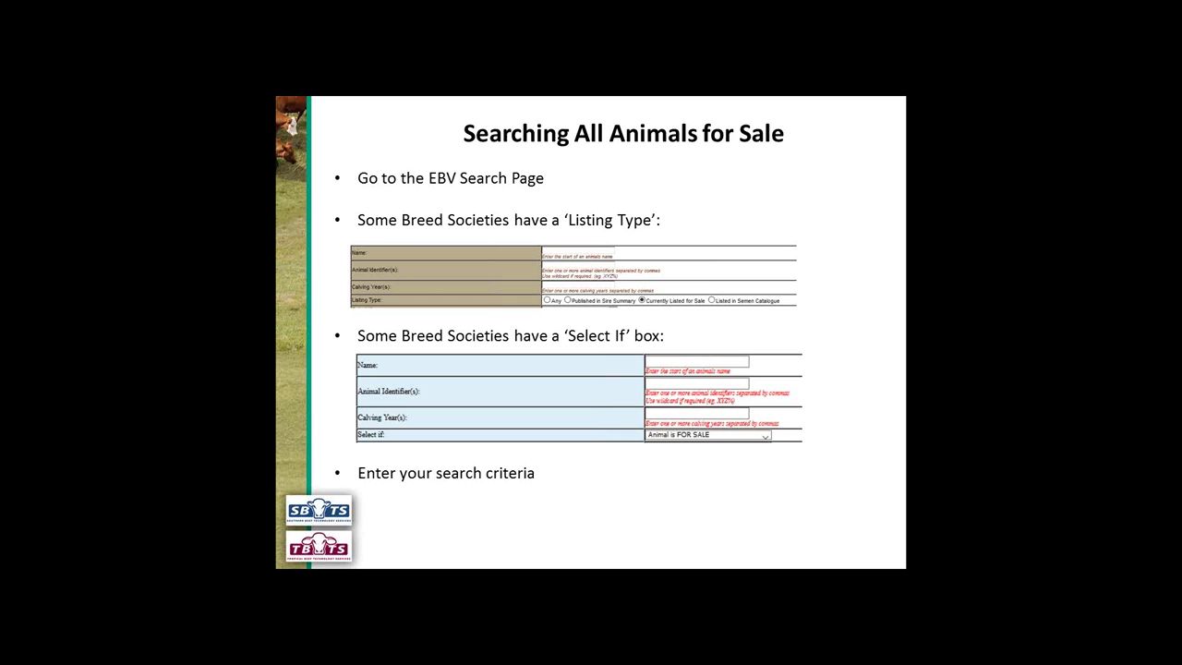
key(Right)
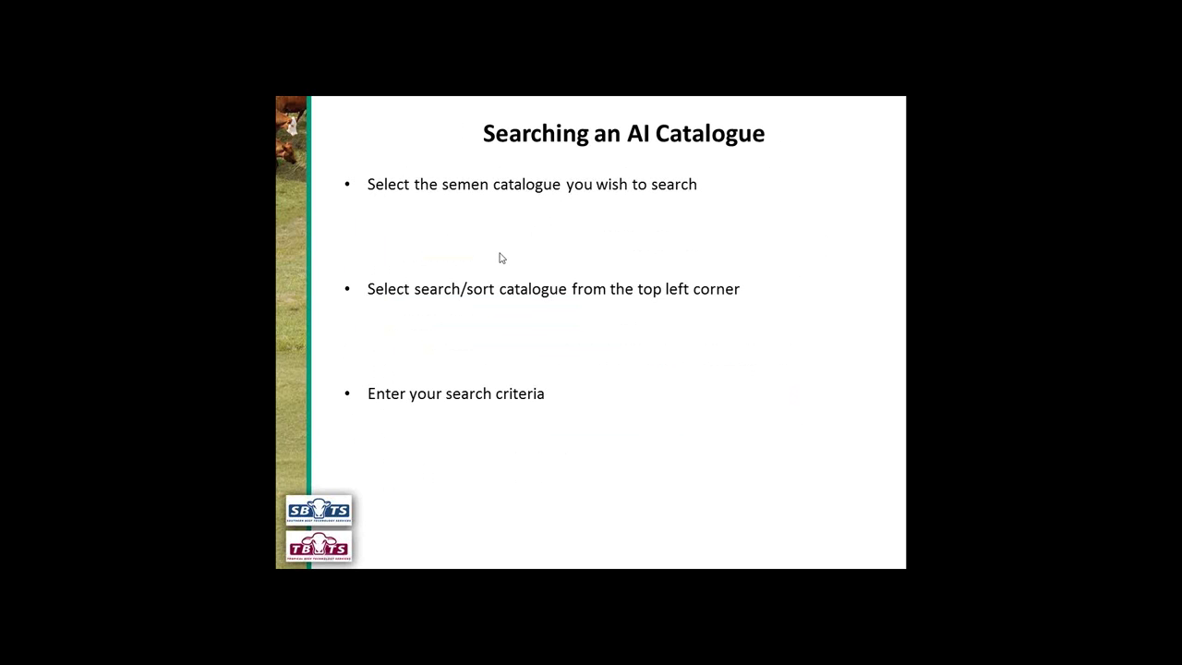
key(Escape)
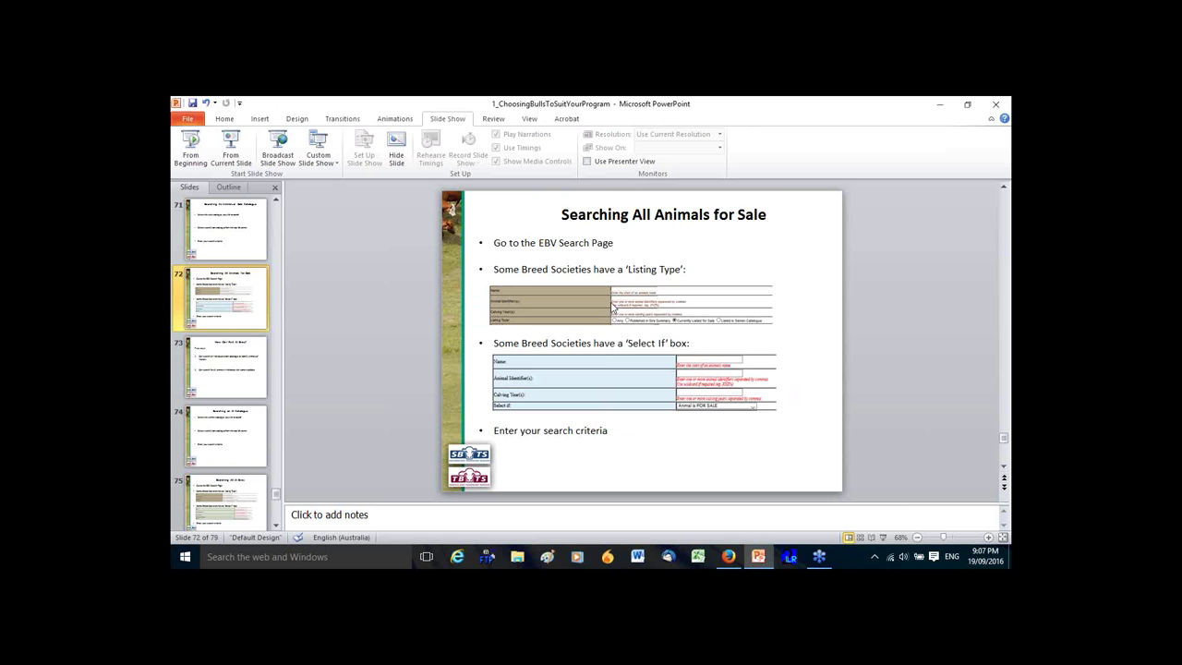
Switch to Firefox and open the search/sort form of the Wirruna Poll Hereford Stud Semen Catalogue from the Hereford semen catalogues.
click(729, 556)
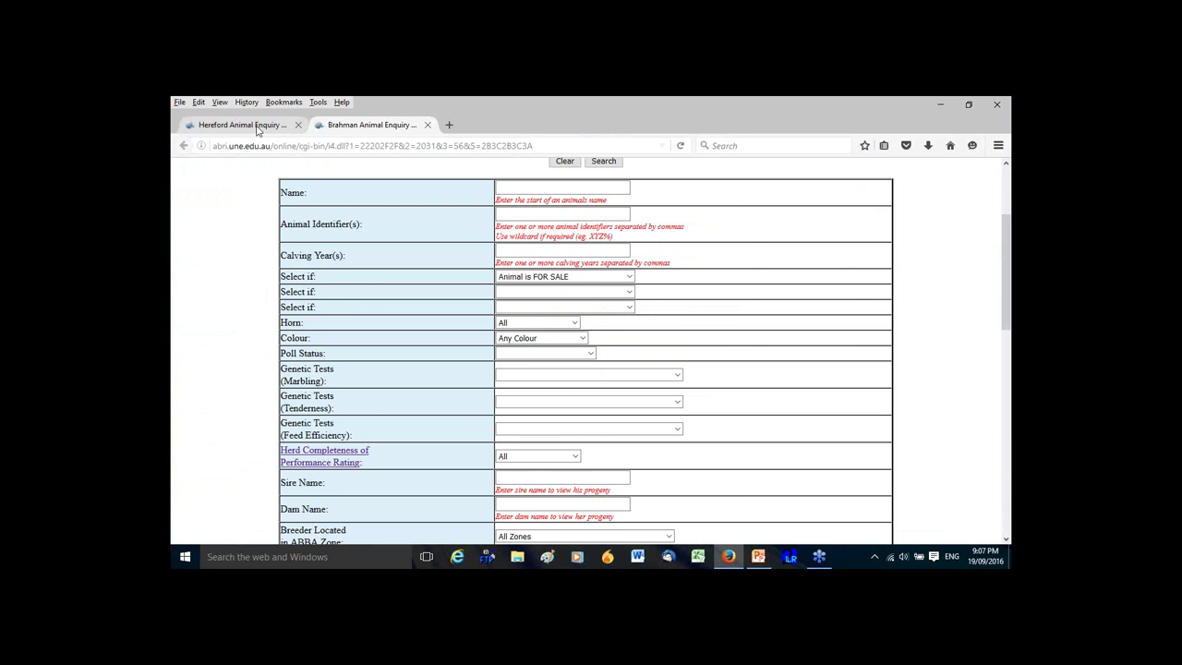
scroll(683, 253, down, 10)
scroll(684, 253, up, 10)
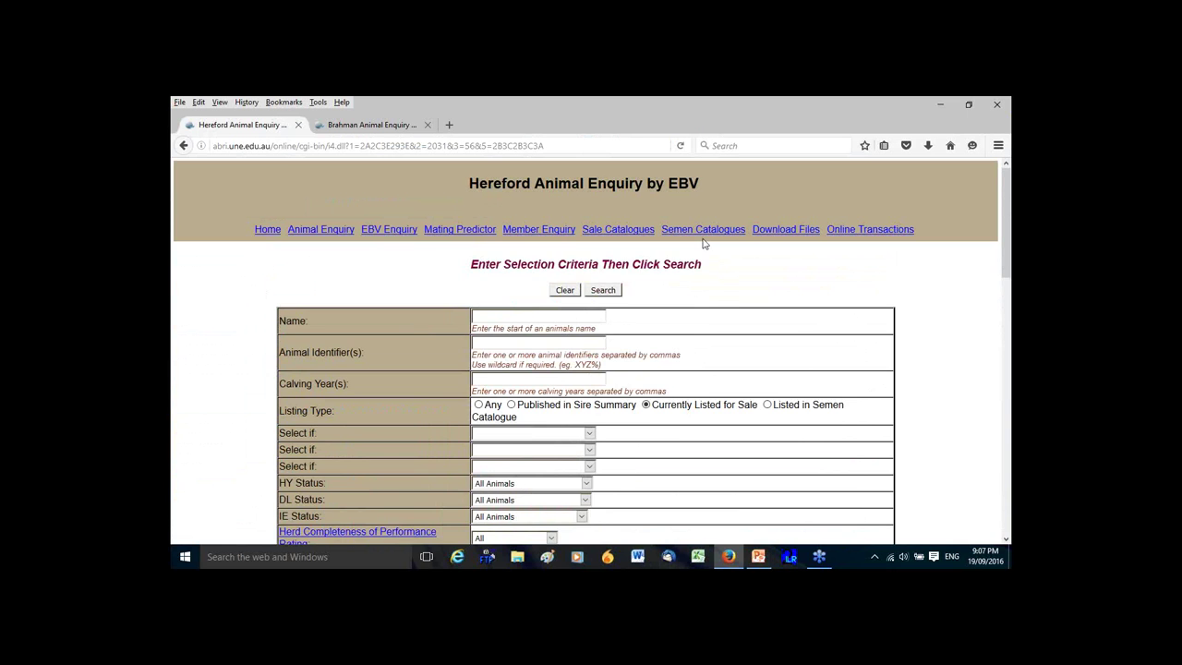
click(702, 238)
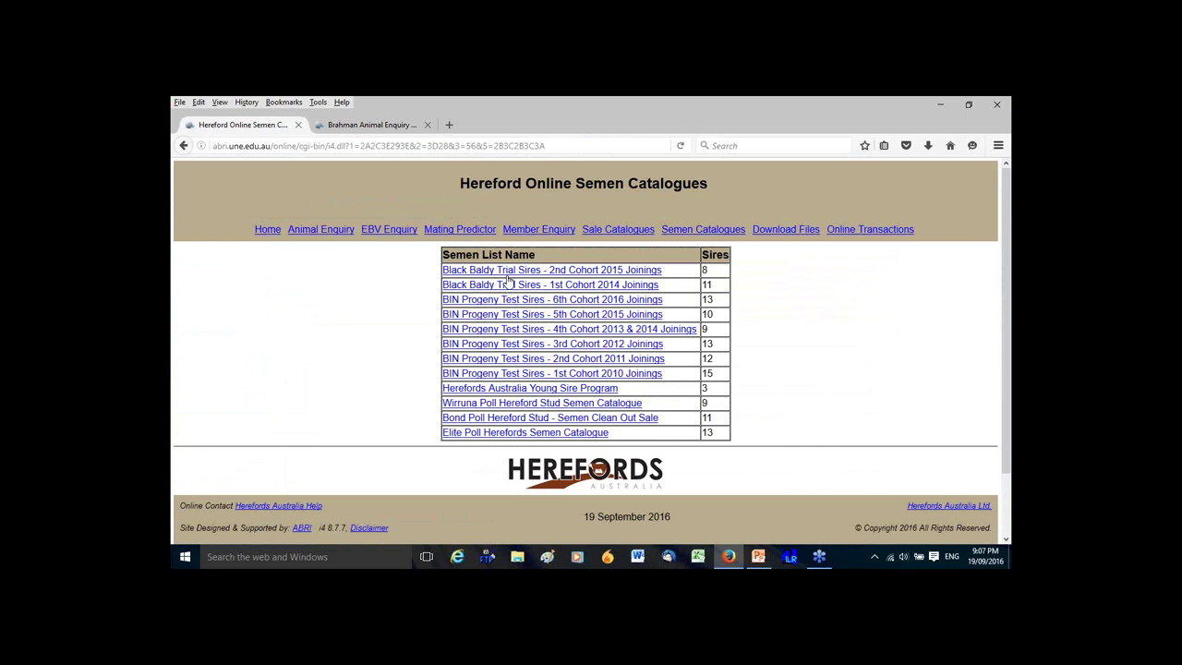
click(607, 405)
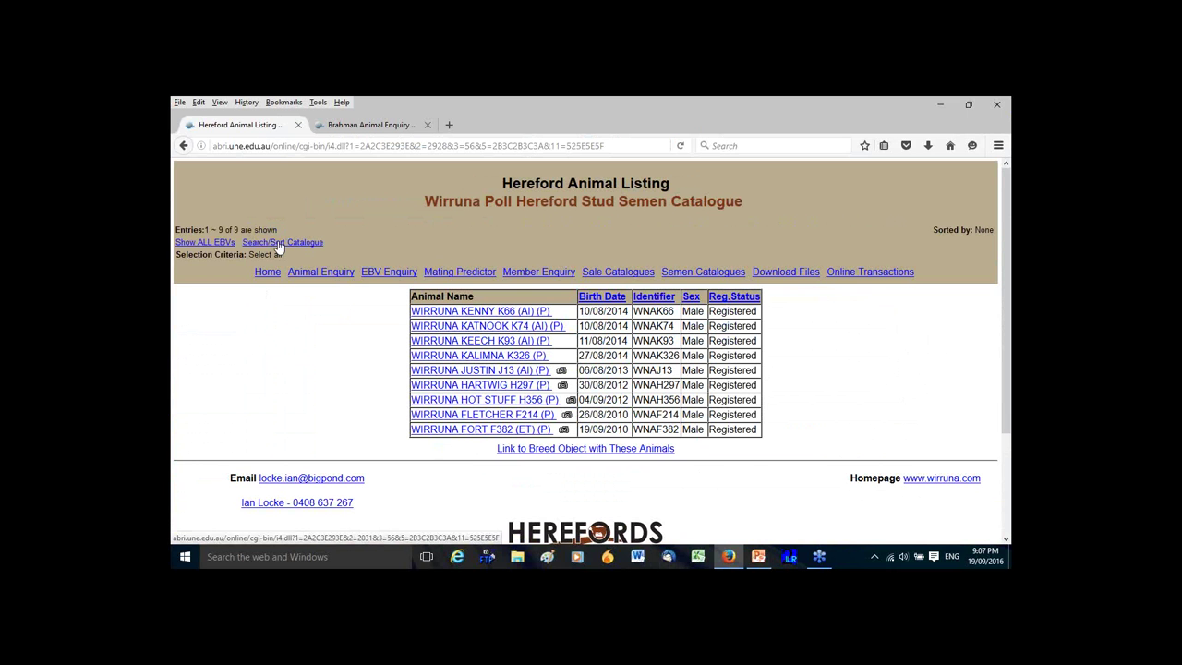
click(279, 246)
Set the minimum Calving Ease DIR to 1.7 and the minimum Calving Ease DTRS to 2.1.
scroll(388, 306, down, 4)
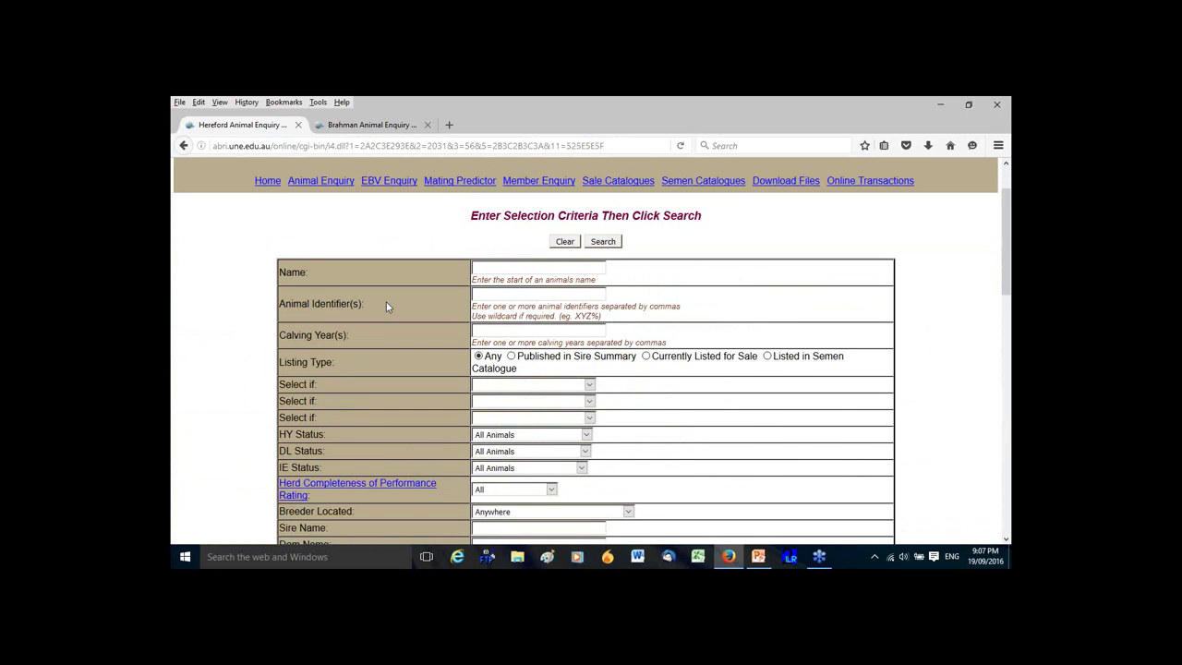
scroll(388, 308, down, 3)
scroll(388, 308, up, 5)
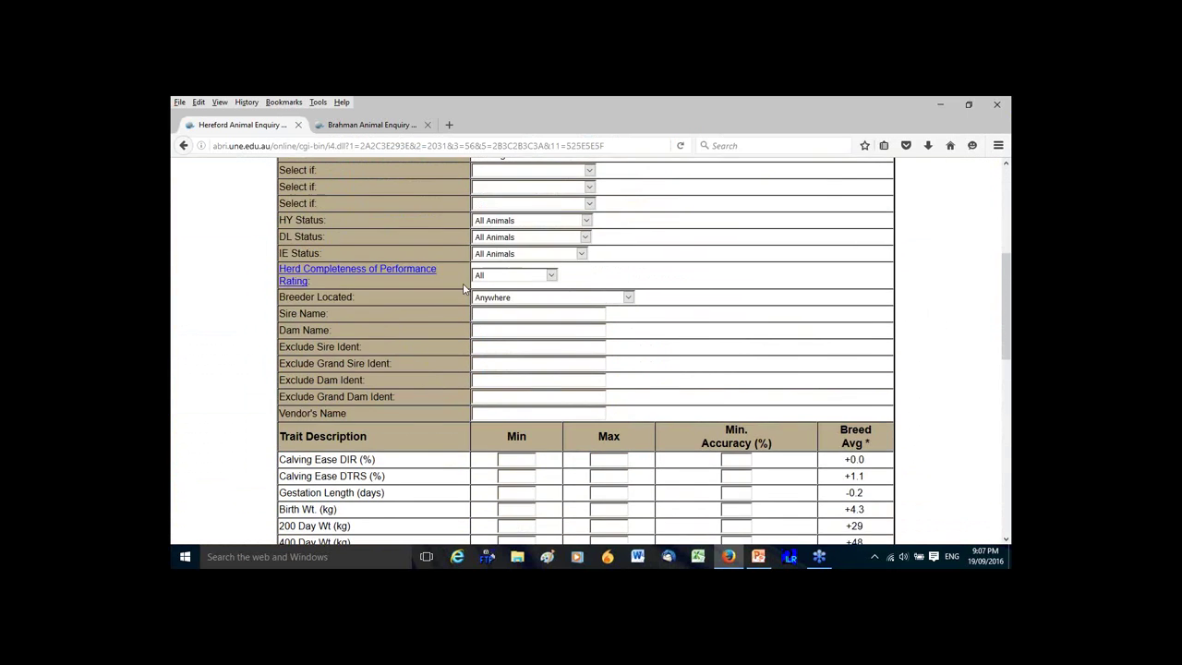
scroll(480, 328, down, 3)
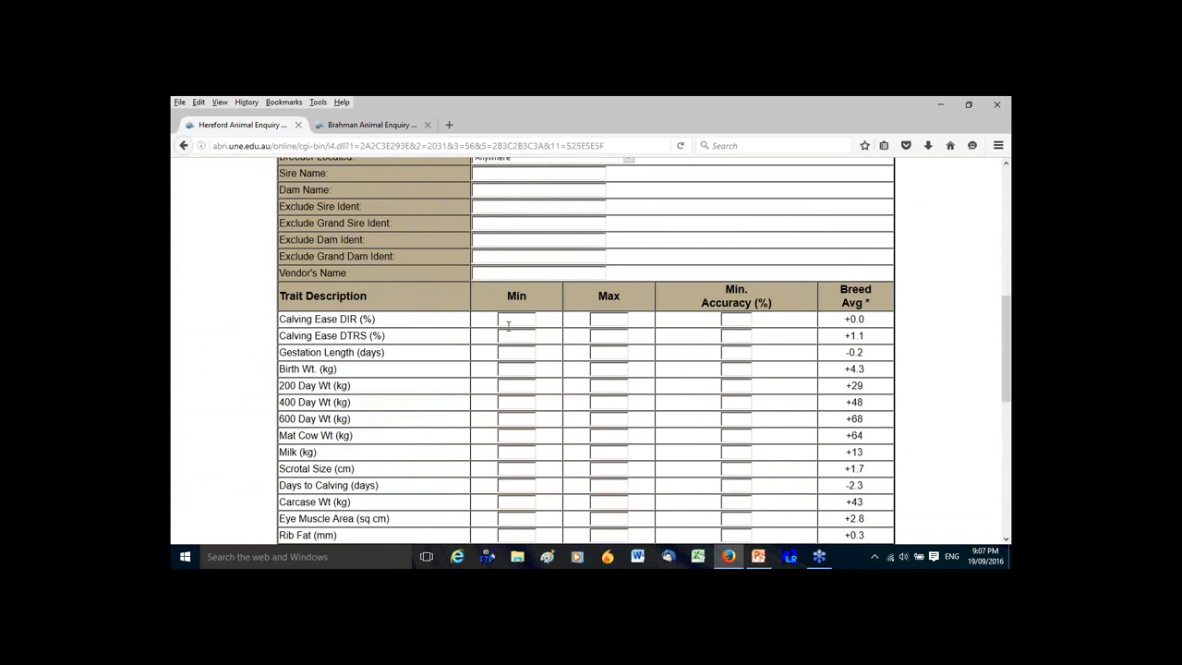
click(508, 320)
text(1.7)
click(523, 338)
text(2.1)
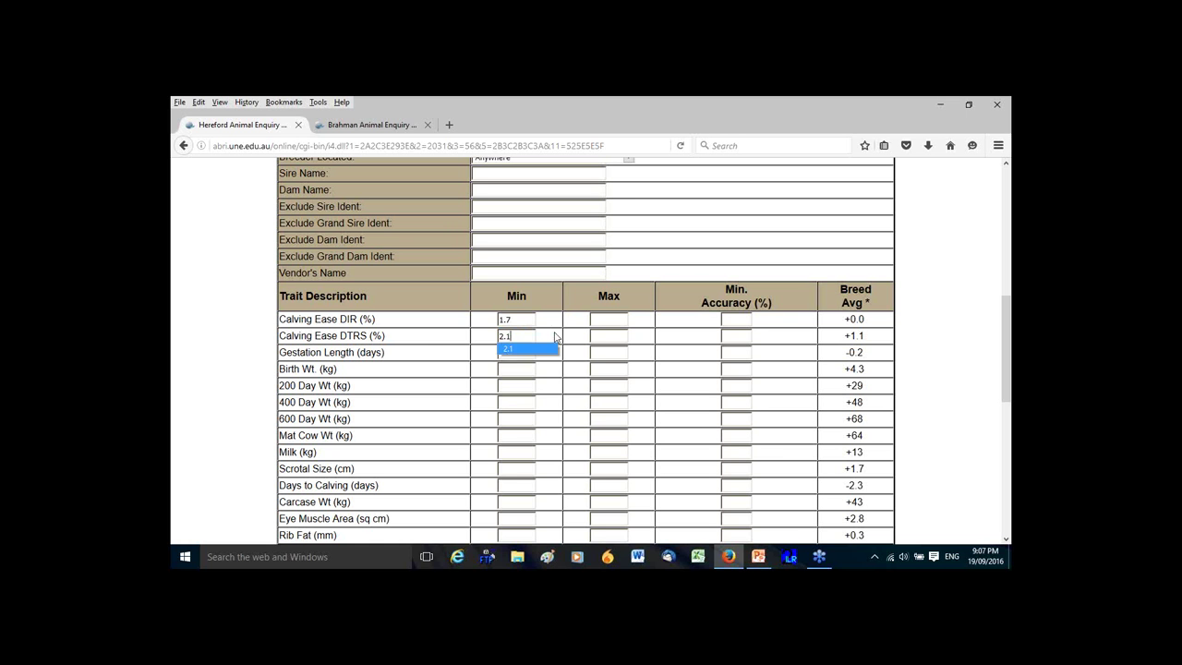
click(528, 352)
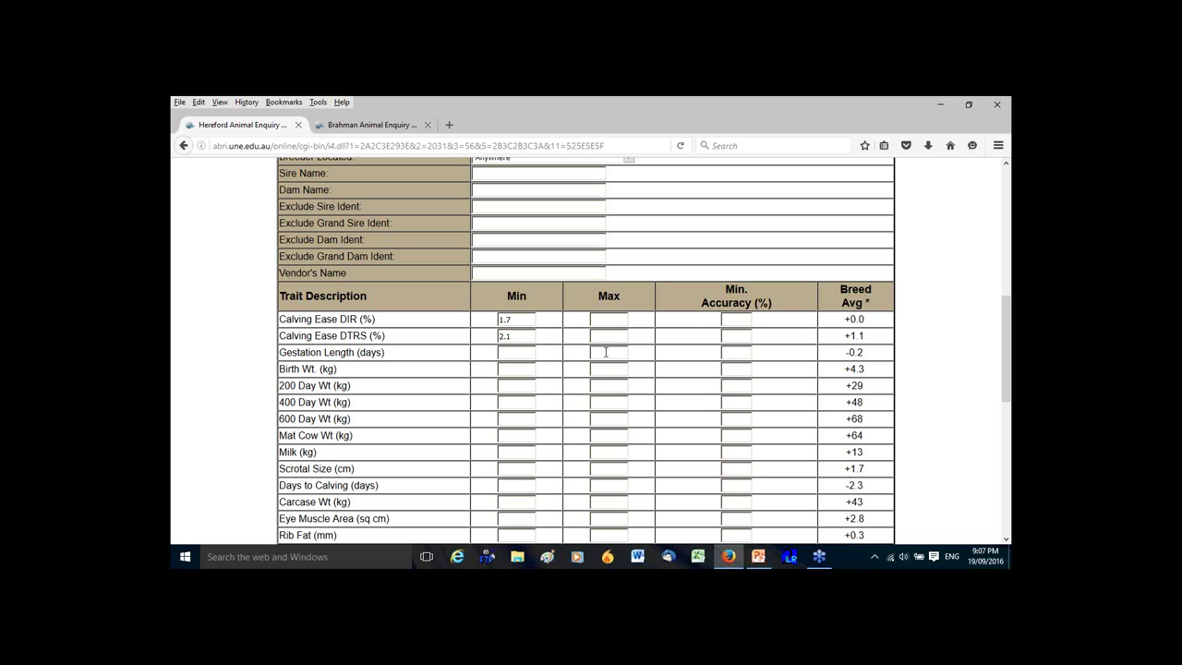
Set the maximum Gestation Length to -0.7, the maximum Birth Weight to 4.5 and the minimum 400 Day Weight to 53.
click(606, 352)
text(-0.7)
click(601, 366)
text(4.5)
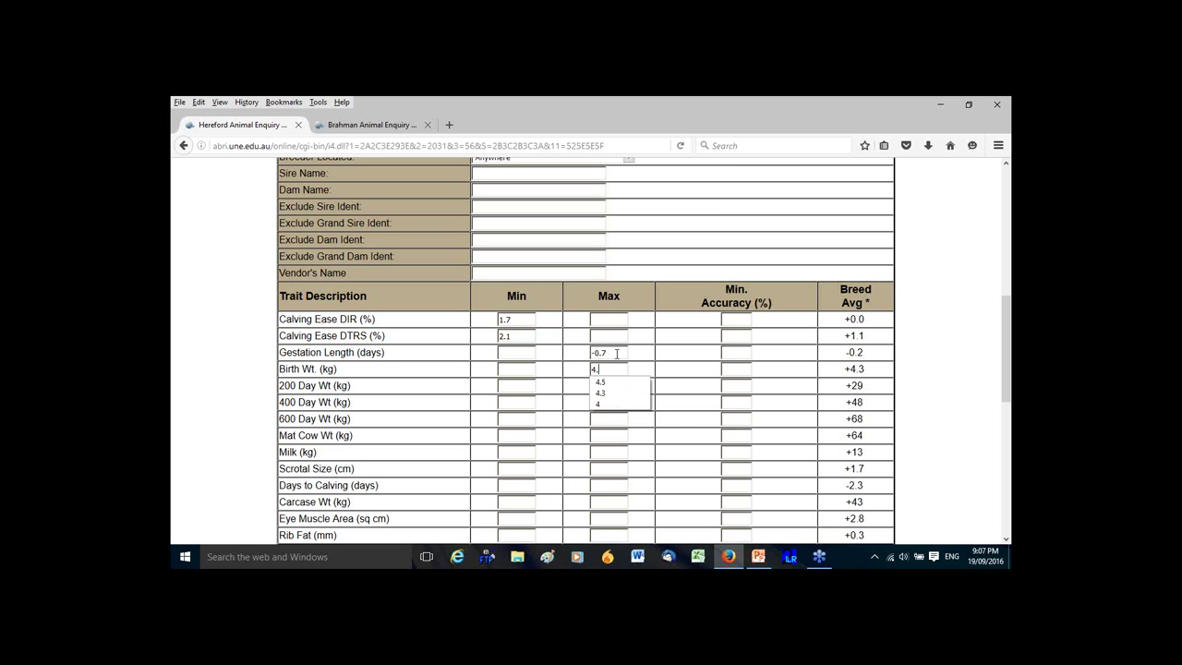
click(570, 390)
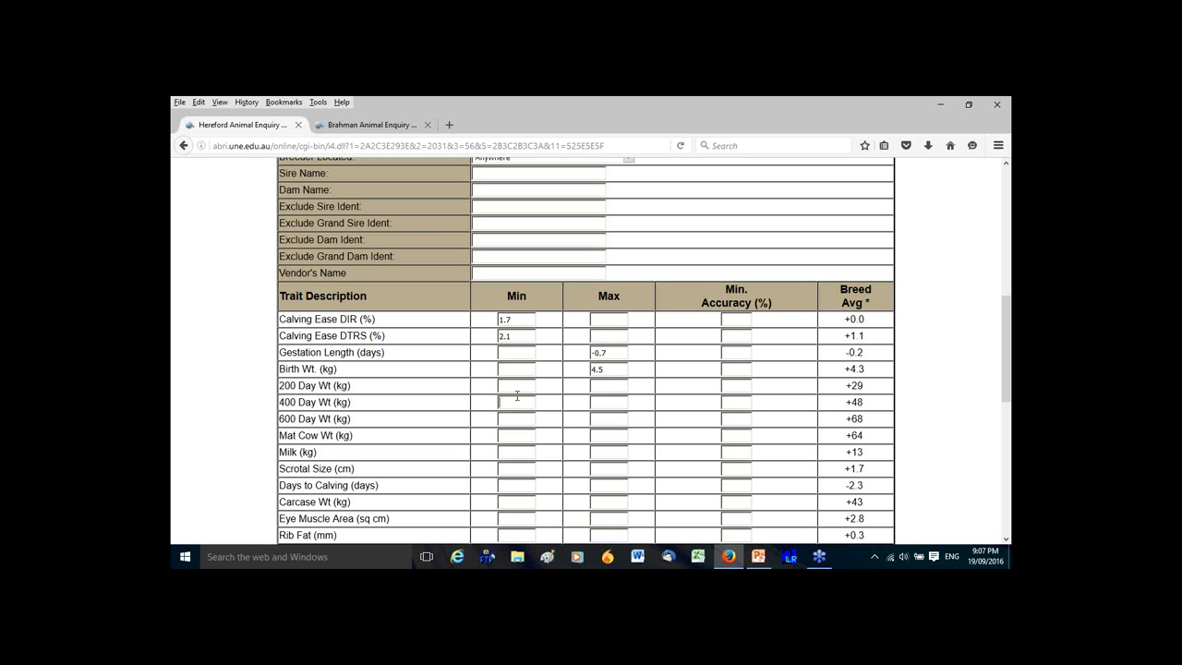
text(53)
Sort the results by Supermarket Index in descending order and run the semen catalogue search.
scroll(547, 395, down, 2)
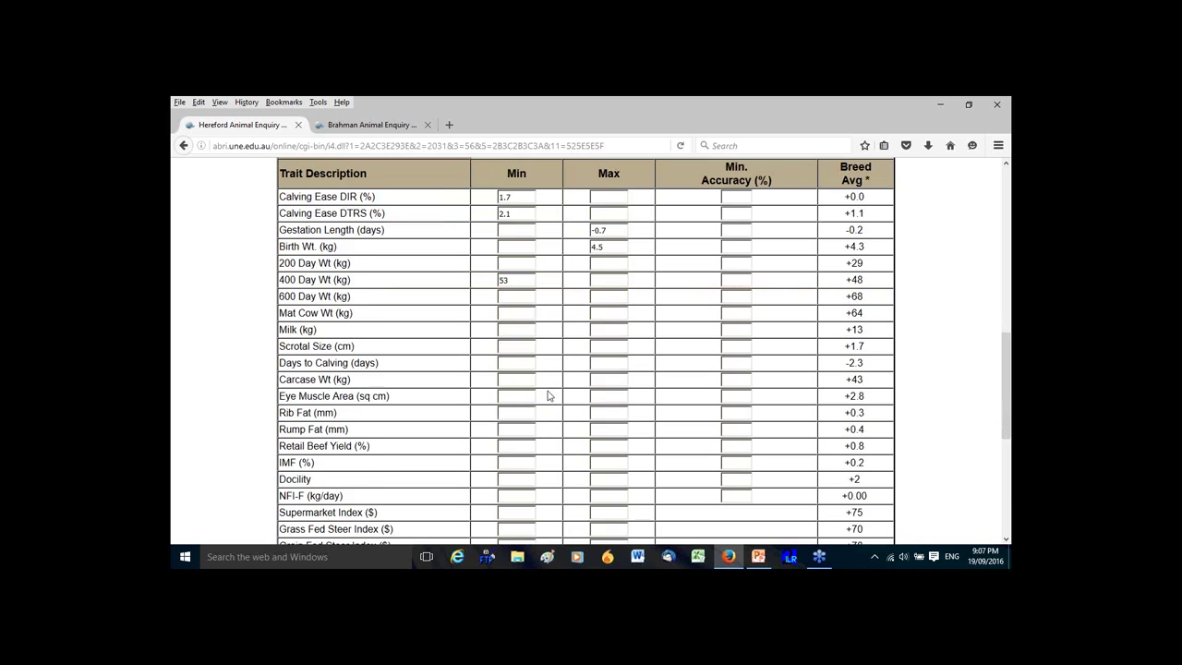
scroll(546, 396, down, 4)
click(368, 351)
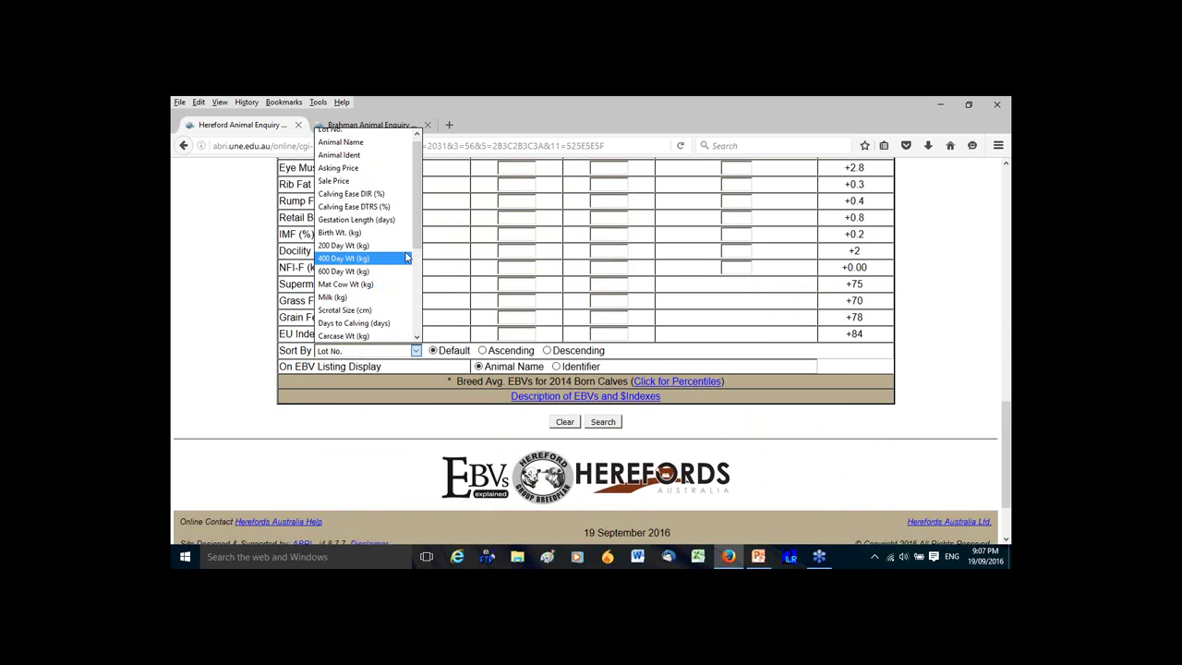
scroll(388, 268, down, 4)
key(Escape)
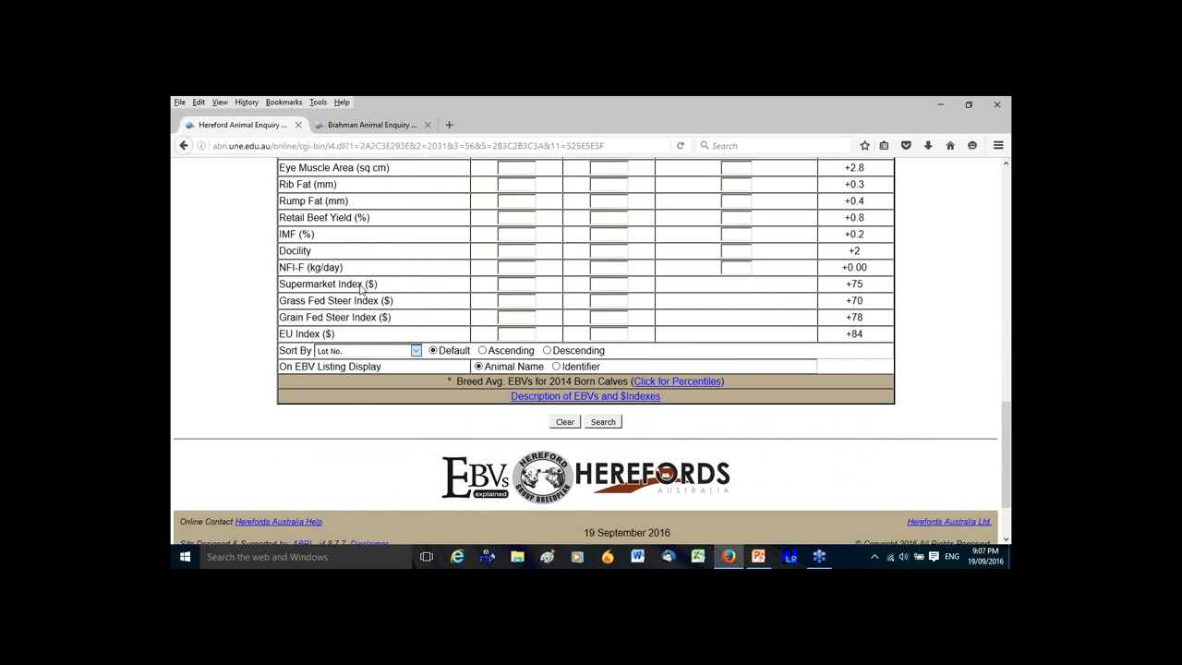
click(547, 350)
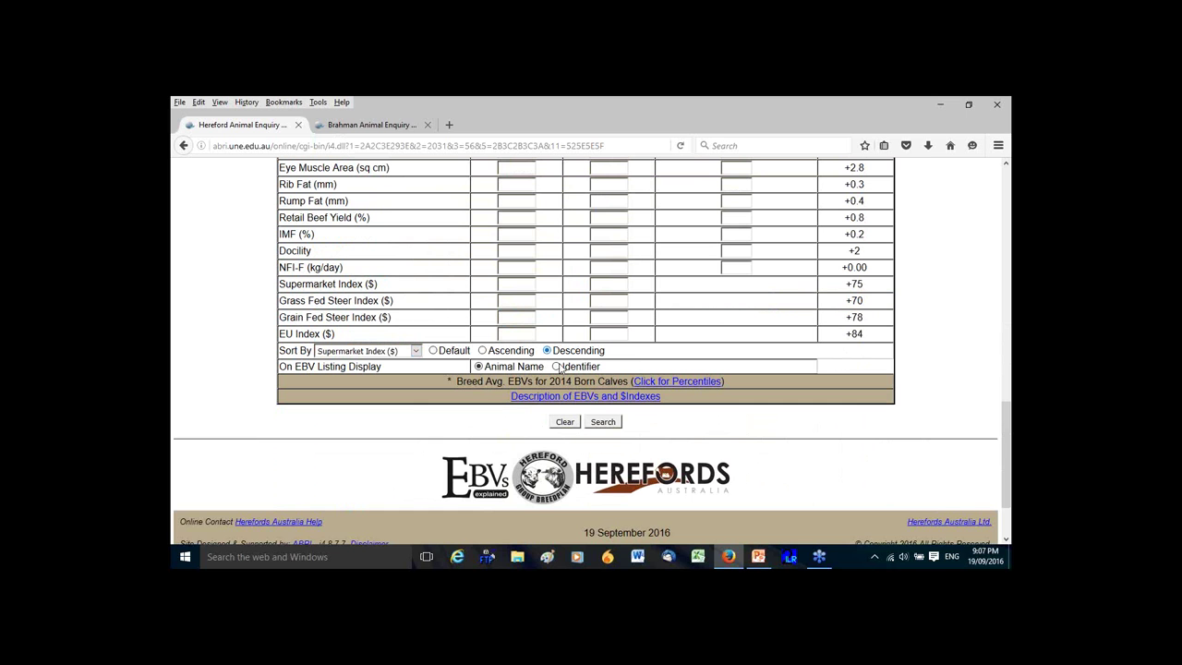
click(610, 423)
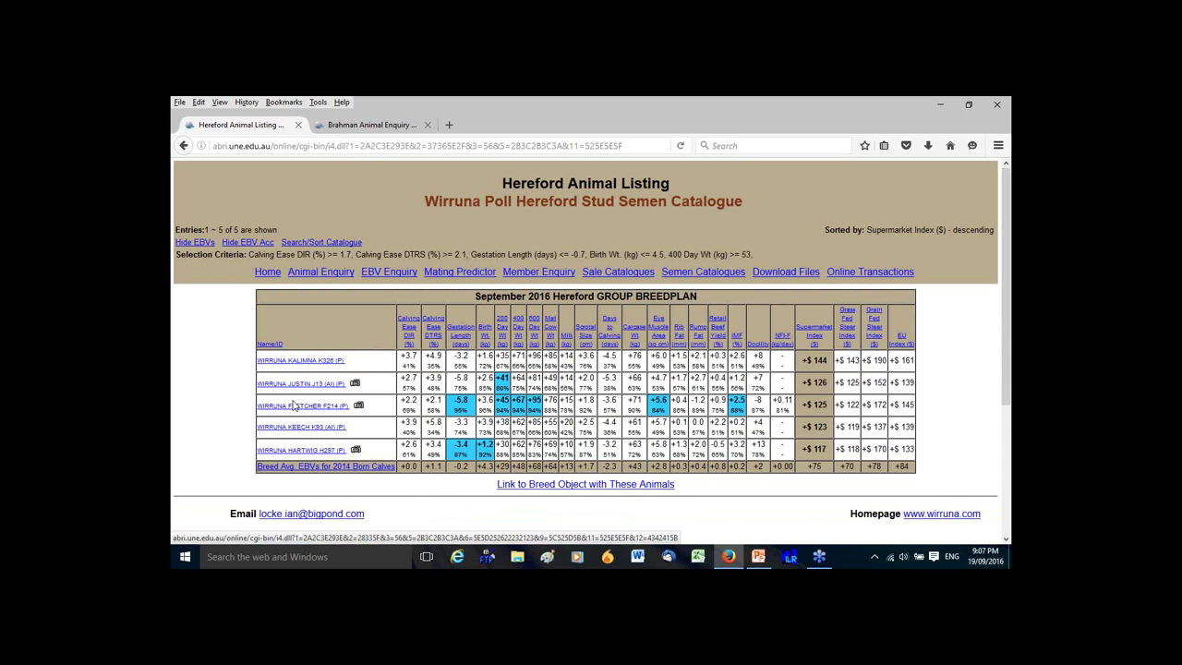
Switch to PowerPoint, present the "Searching an AI Catalogue" and "Searching All AI Sires" slides, and end the show.
click(756, 559)
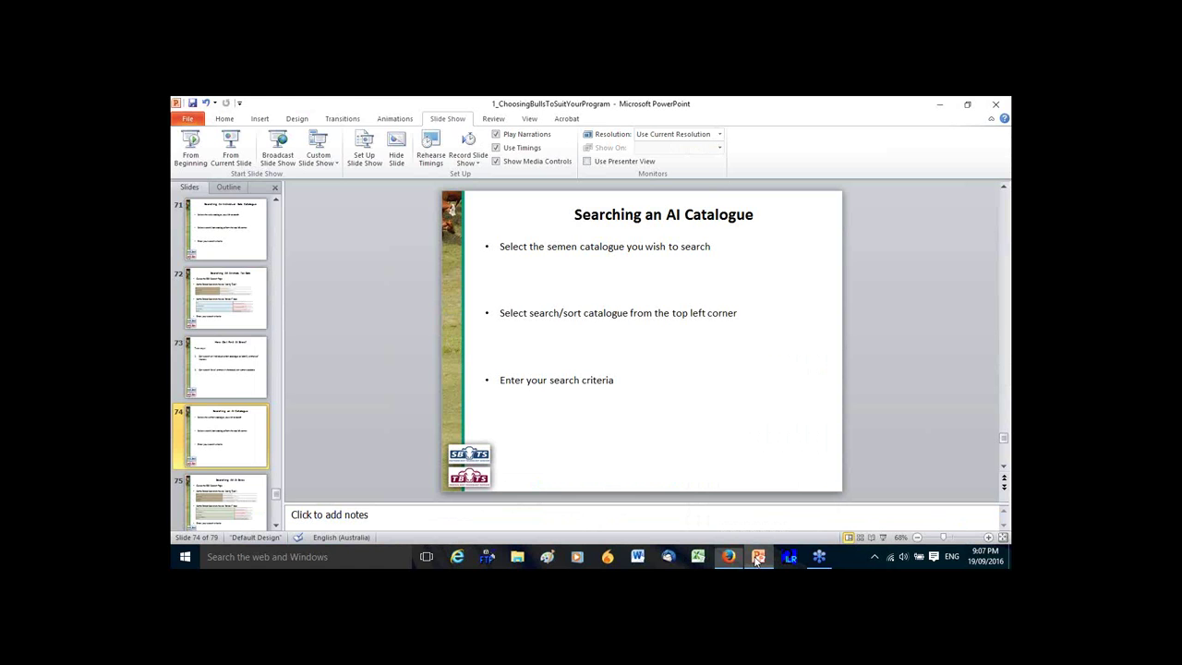
click(230, 148)
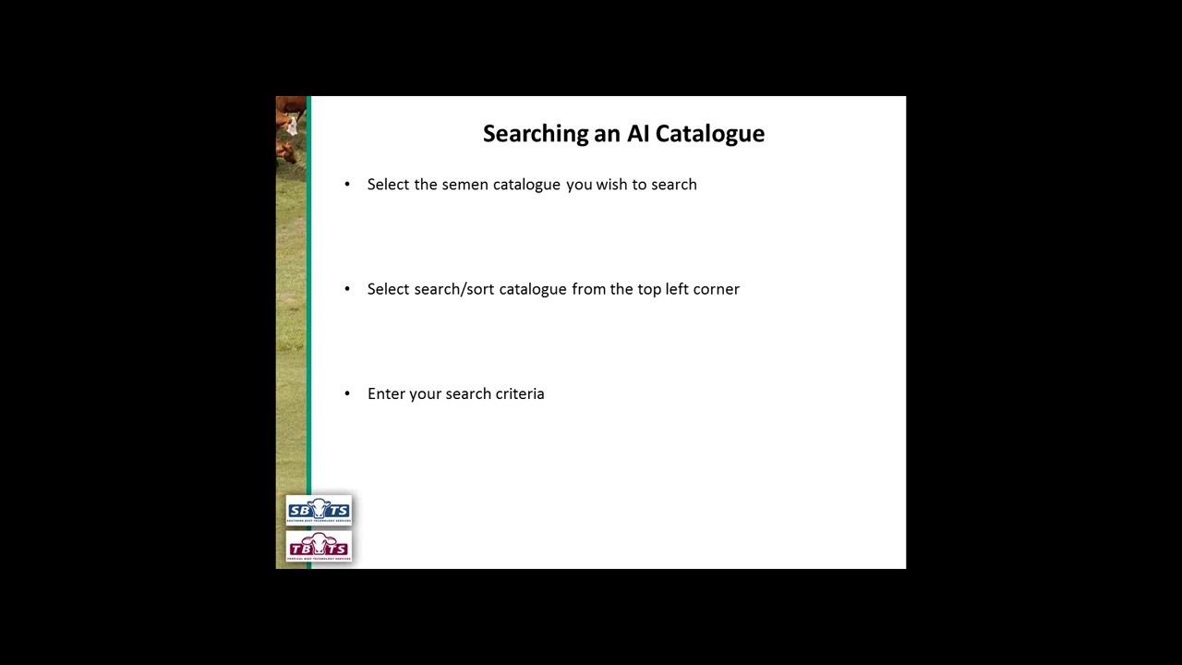
key(Right)
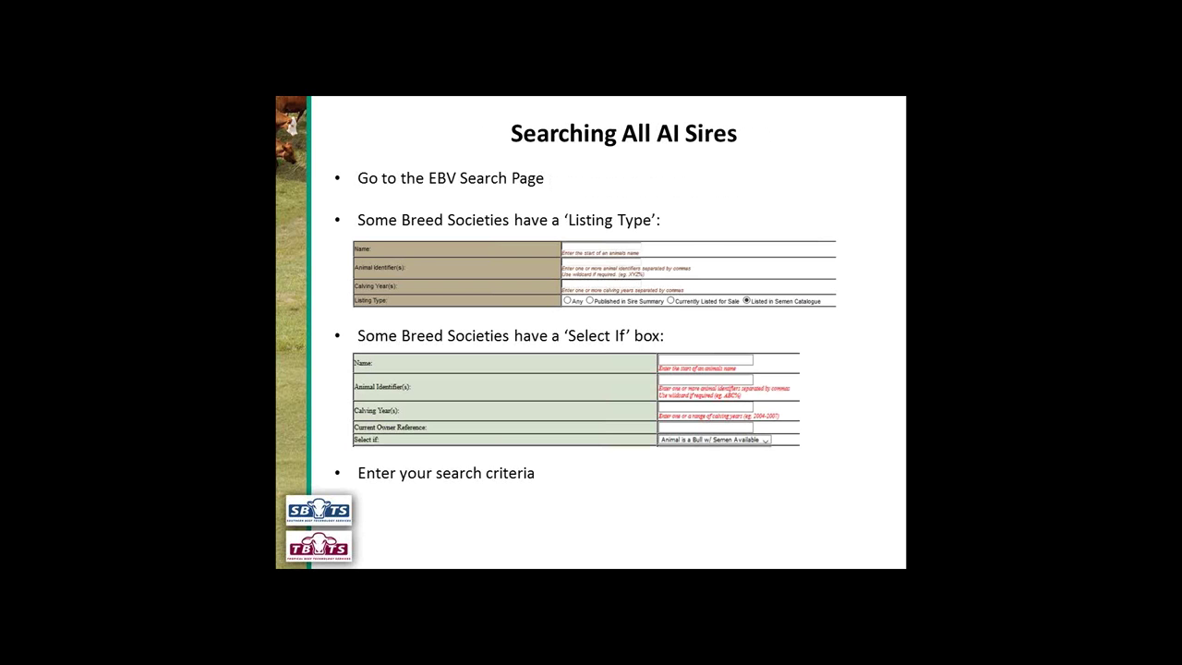
key(Escape)
Switch to Firefox, open the general Hereford EBV enquiry form and set the listing type to "Listed in Semen Catalogue".
click(729, 556)
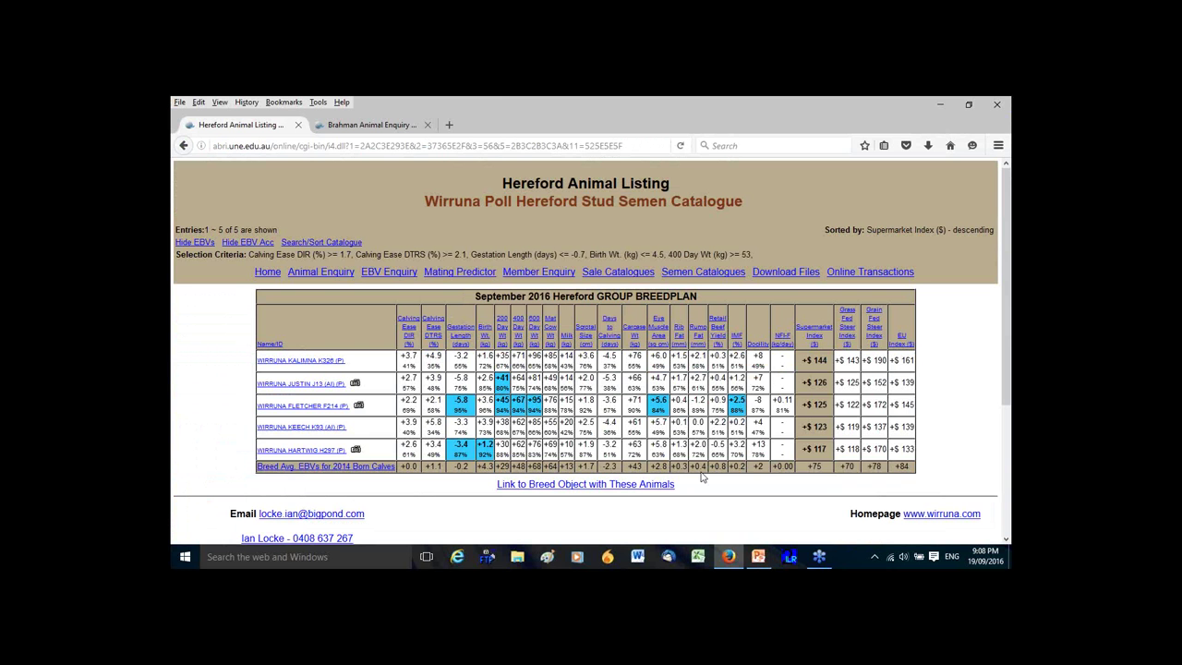
click(388, 272)
scroll(659, 356, down, 2)
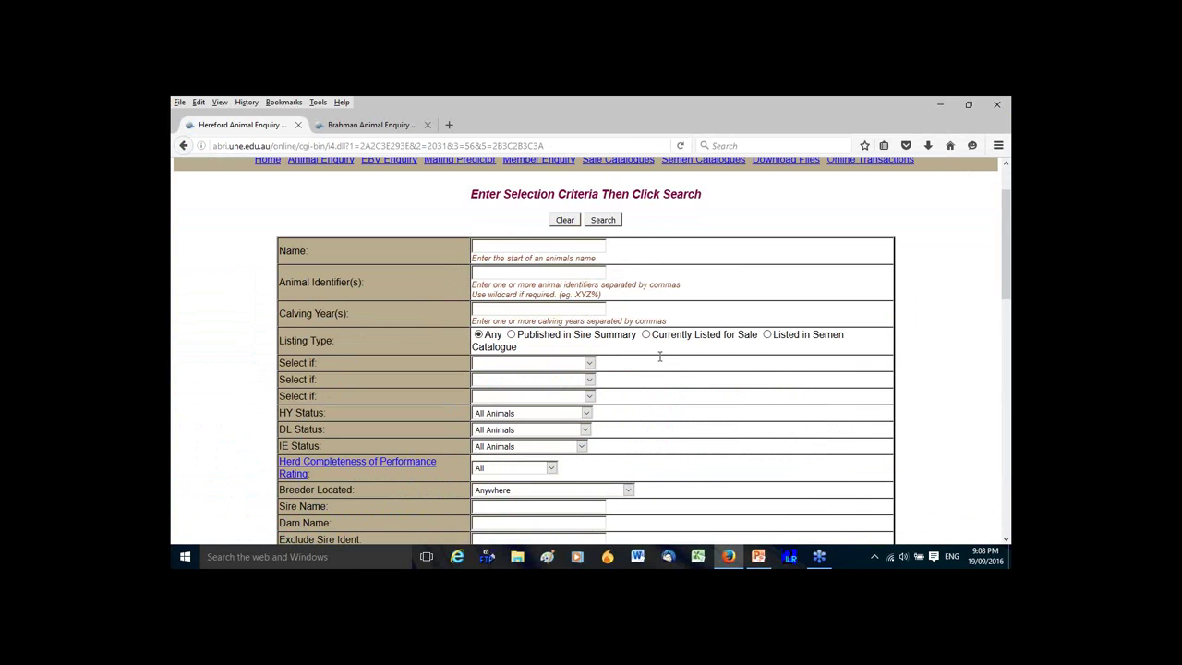
click(767, 334)
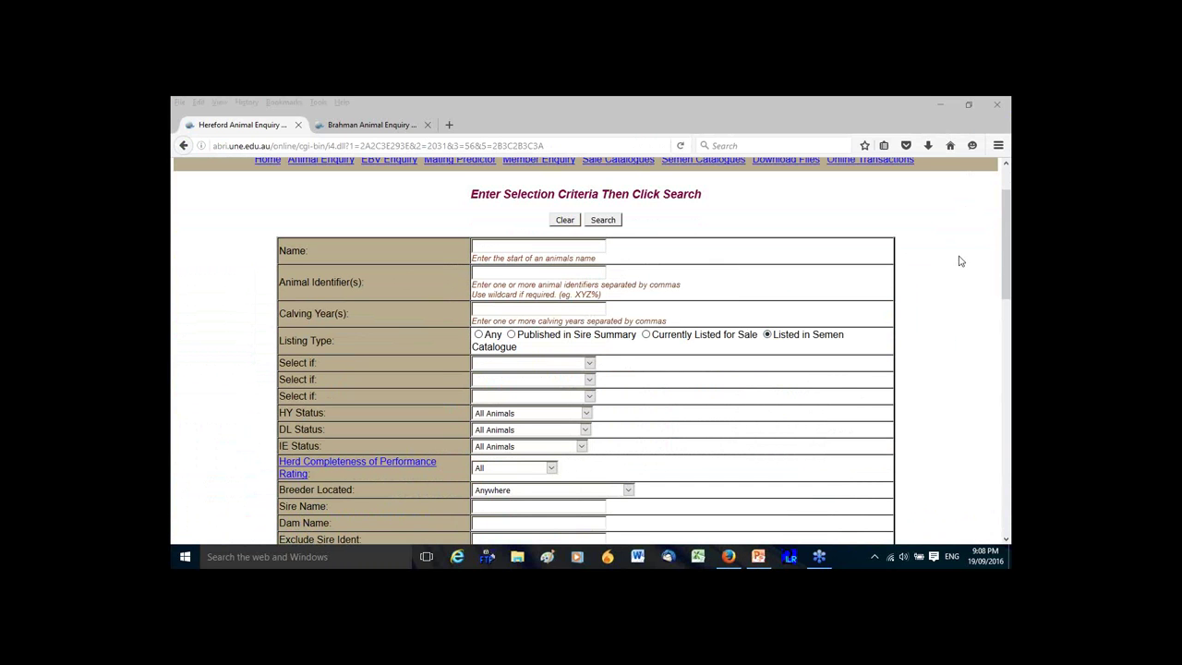
scroll(658, 299, down, 3)
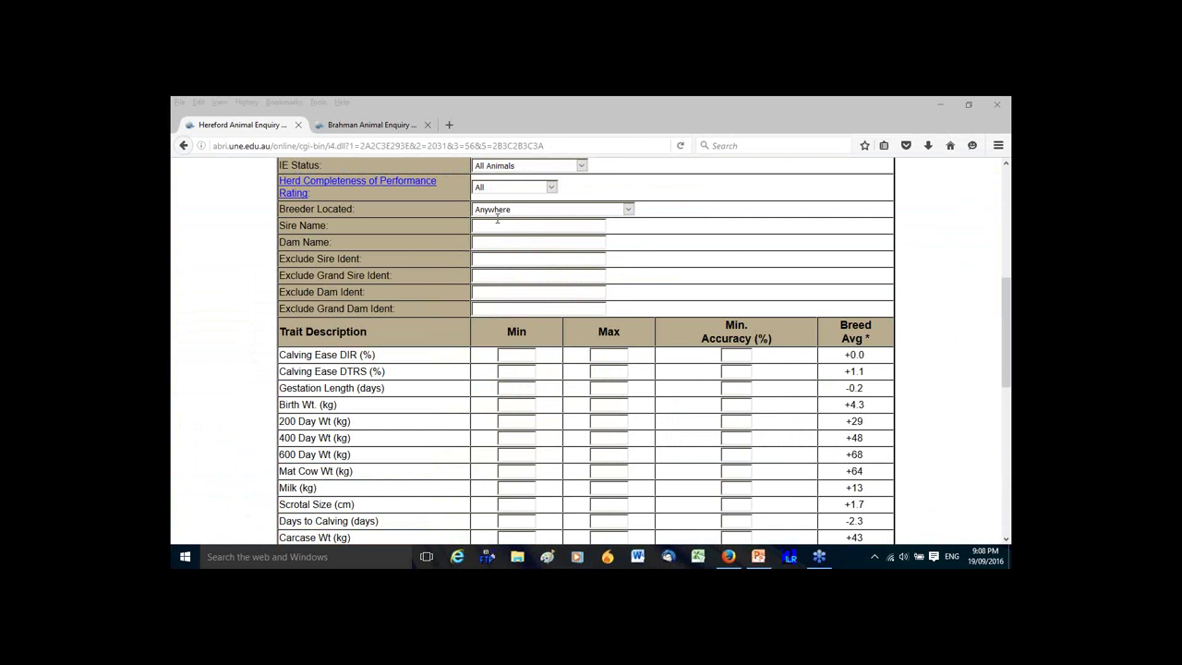
Switch to the Brahman EBV enquiry form and examine the options offered by the first two "Select if" criteria.
click(351, 123)
click(628, 277)
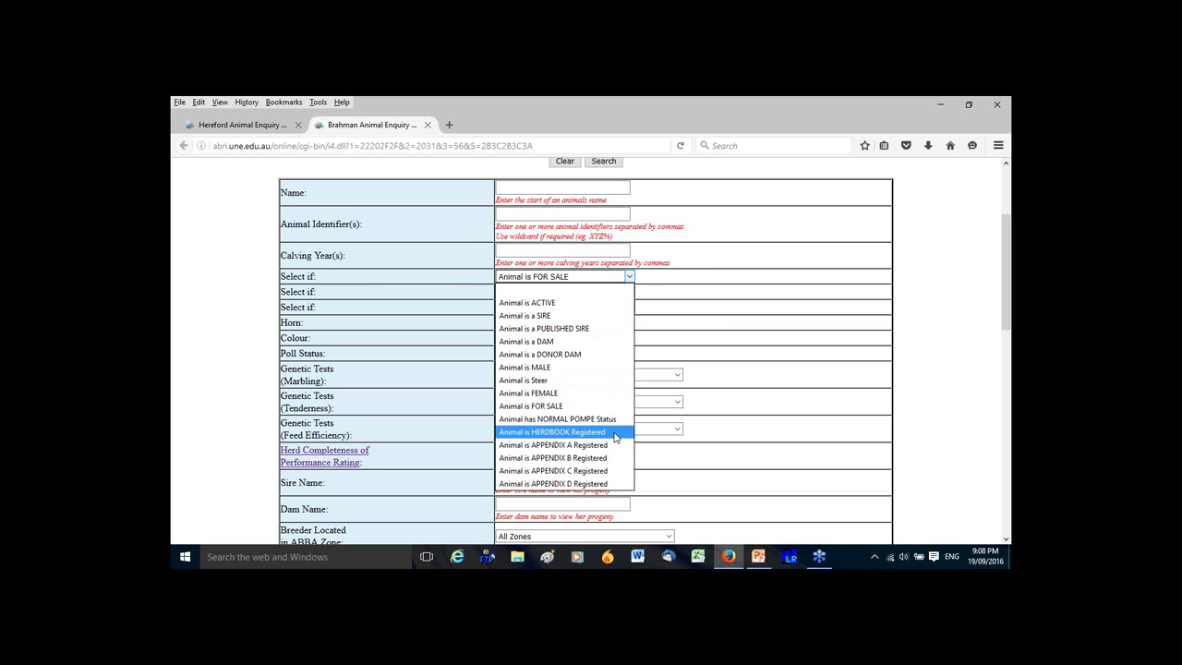
click(677, 328)
click(628, 277)
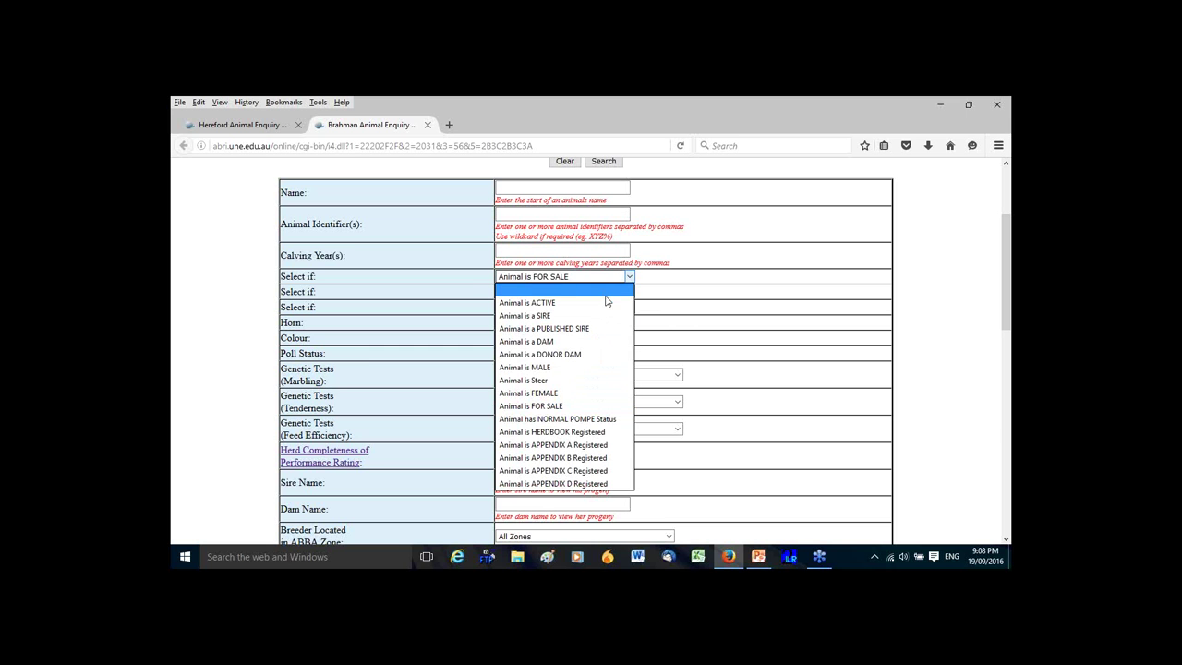
click(672, 306)
click(628, 292)
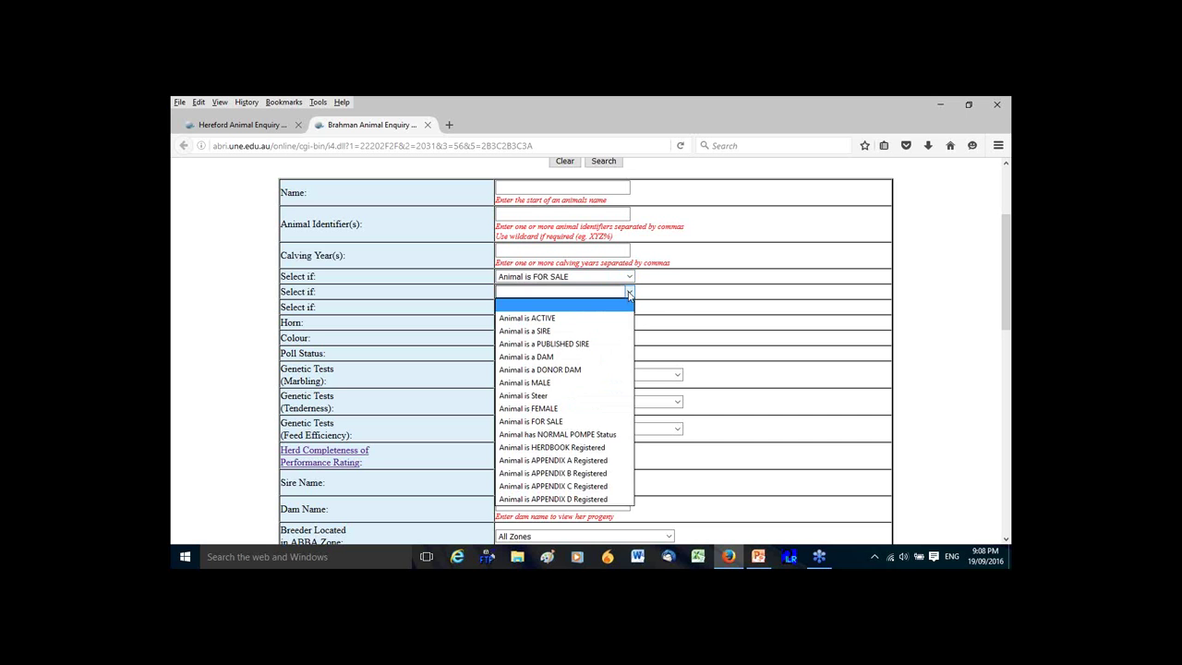
click(628, 293)
Clear the "Animal is FOR SALE" condition from the first "Select if" criterion and review the available options again.
click(628, 278)
click(614, 289)
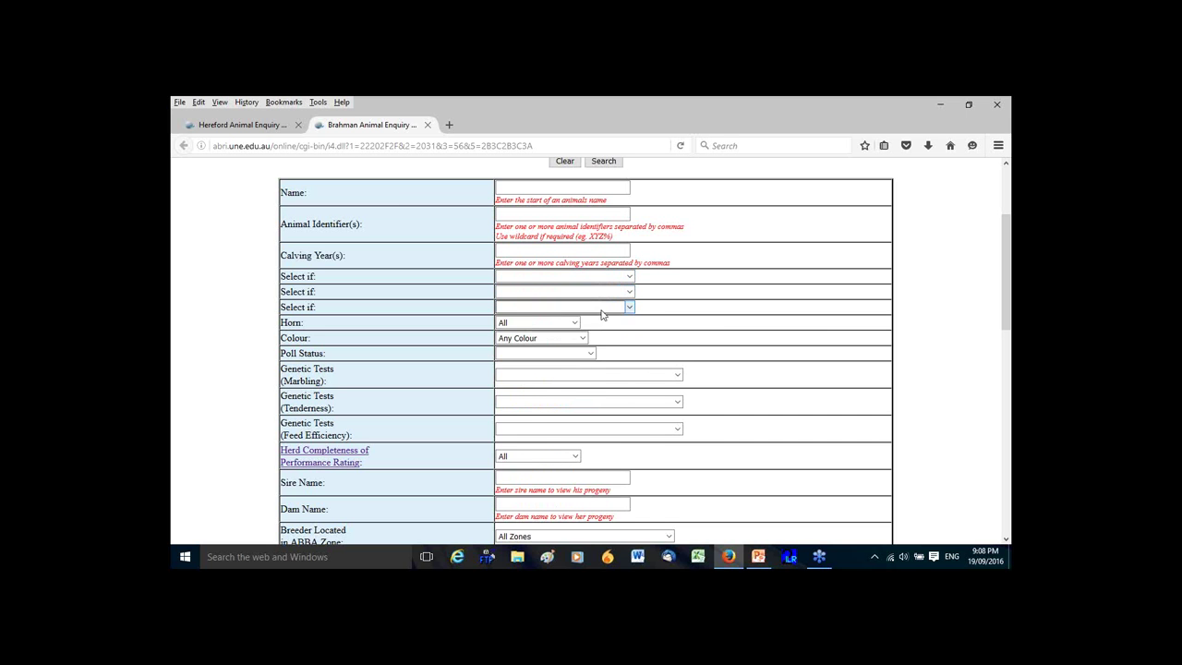
click(602, 308)
click(692, 330)
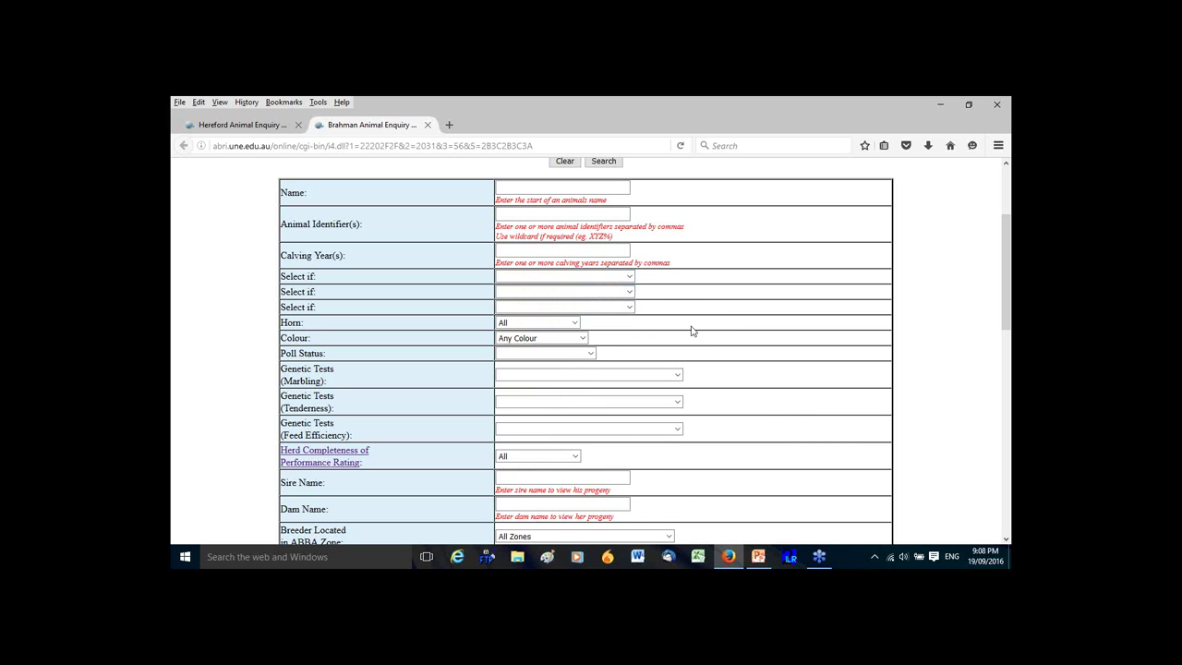
scroll(525, 295, up, 2)
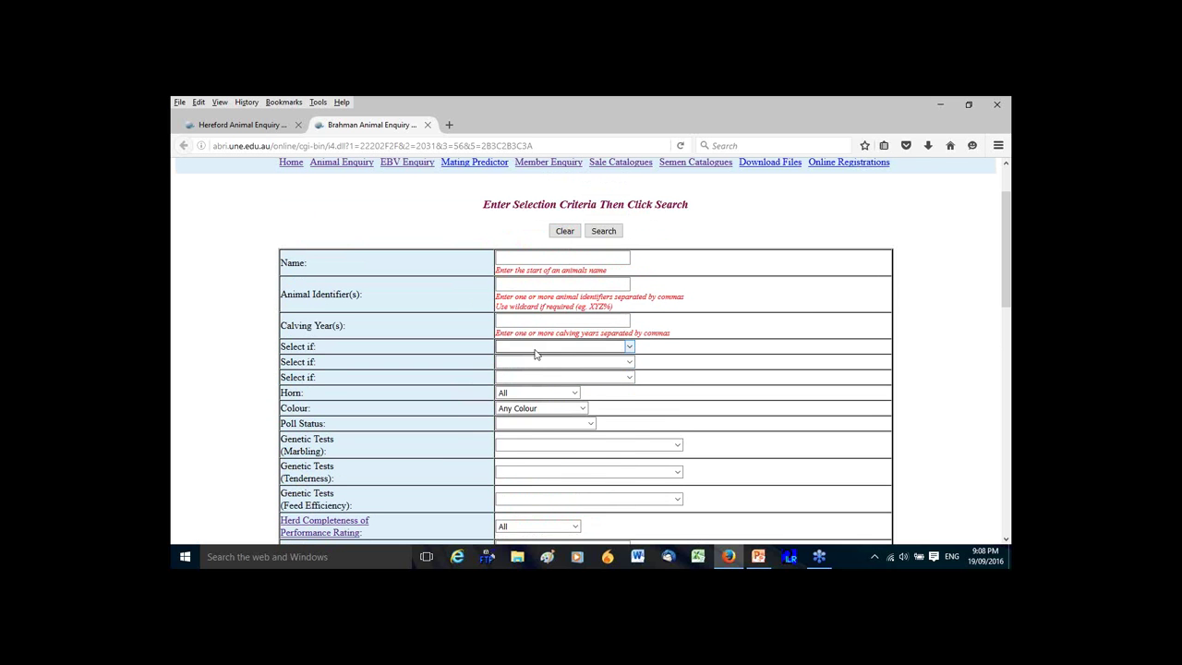
click(537, 347)
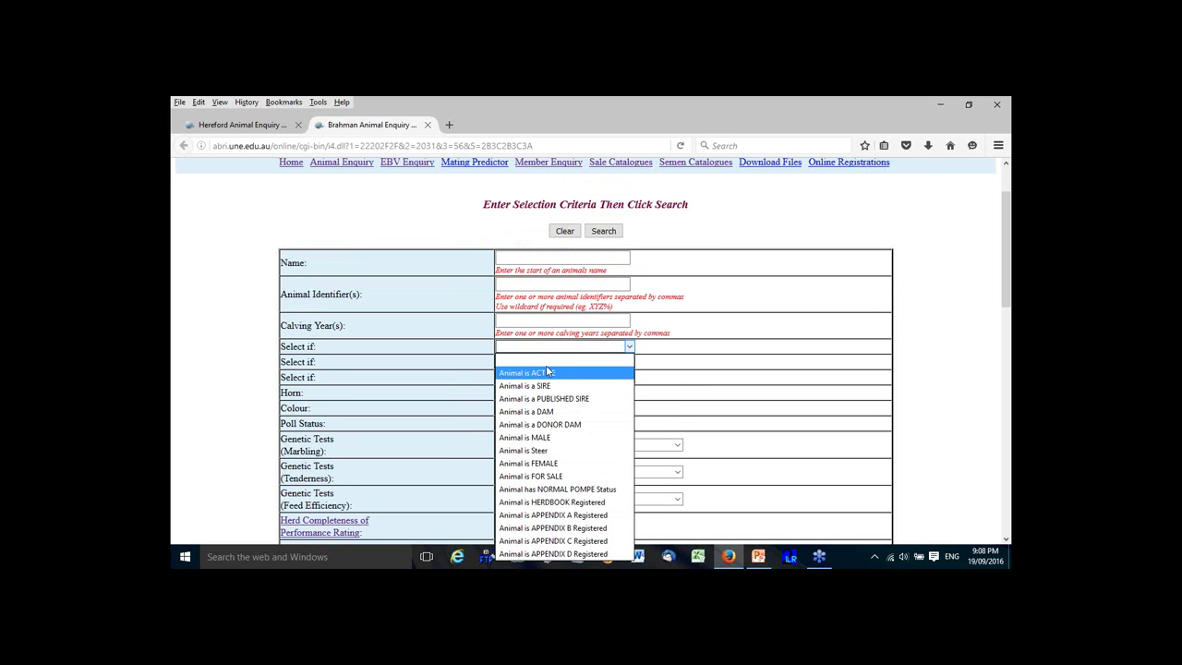
click(681, 389)
View the Brahman Online Semen Catalogues page, and return to the EBV enquiry form to check the first "Select if" list.
click(713, 166)
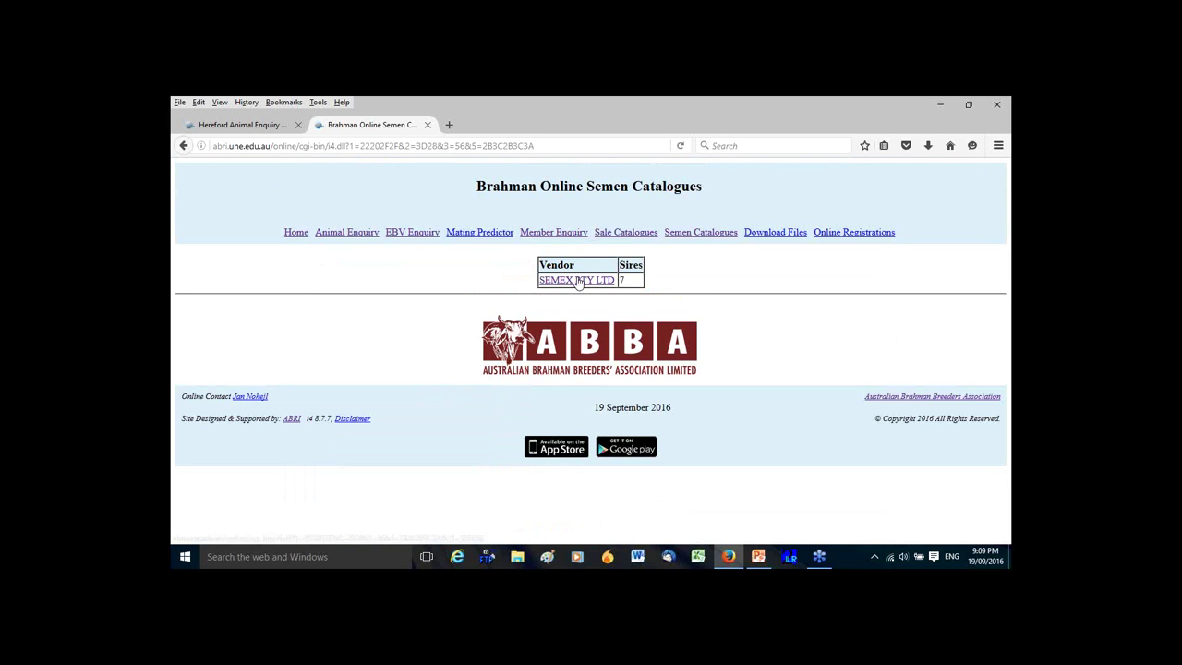
click(416, 235)
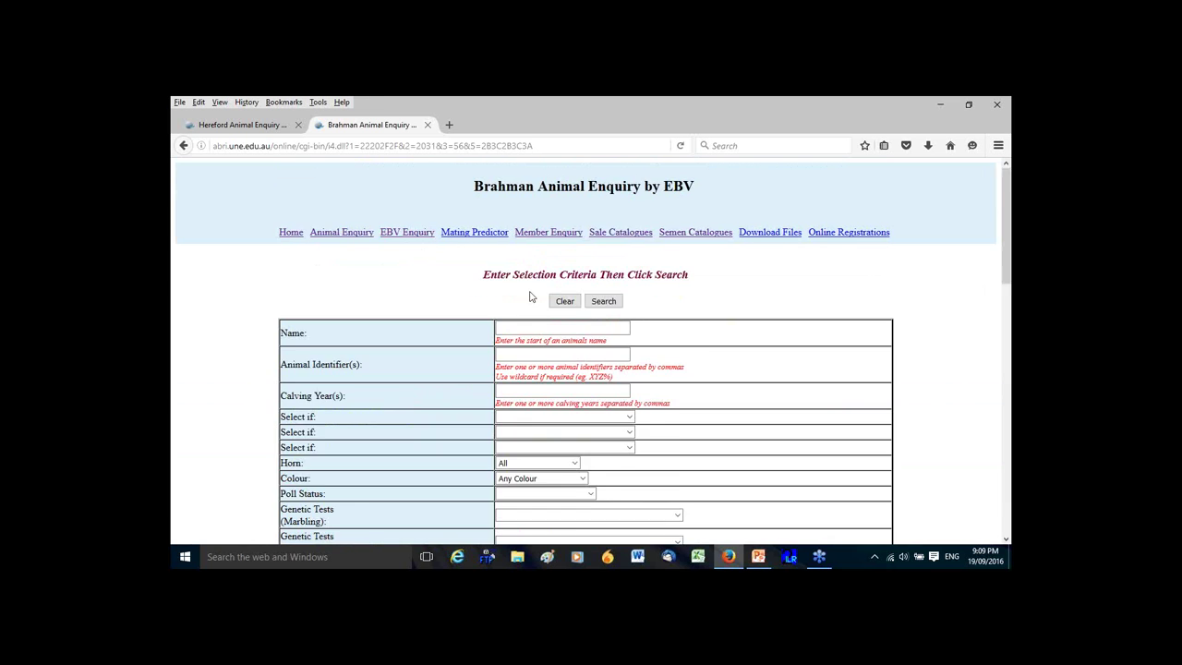
scroll(607, 374, down, 2)
click(611, 348)
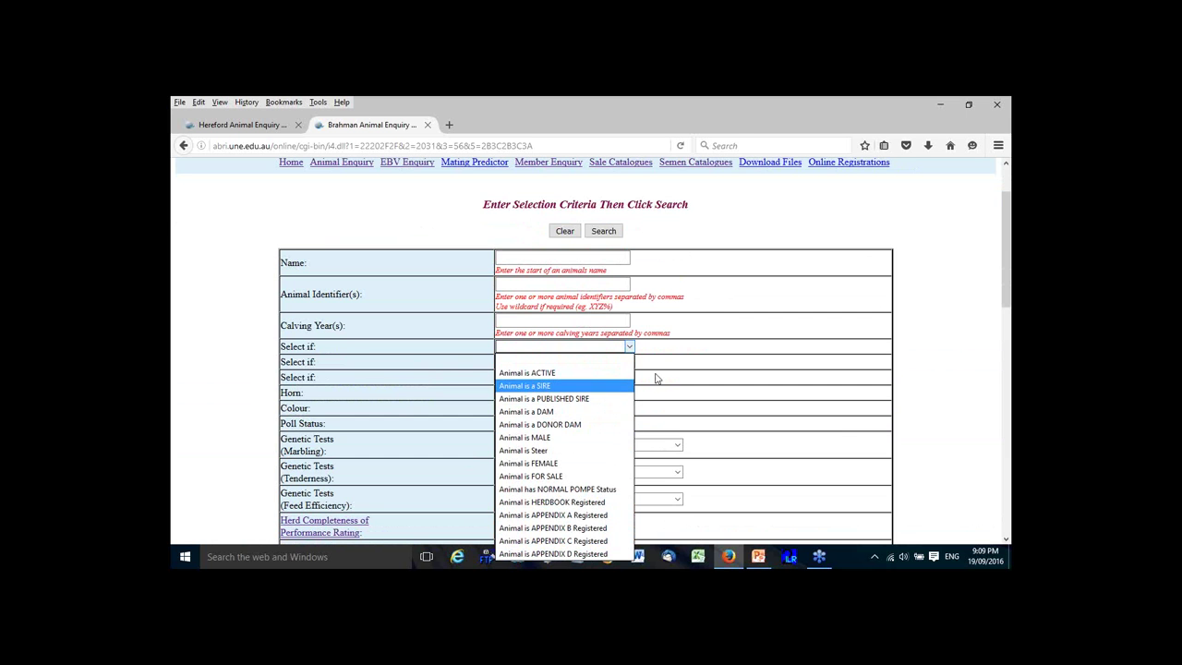
click(699, 367)
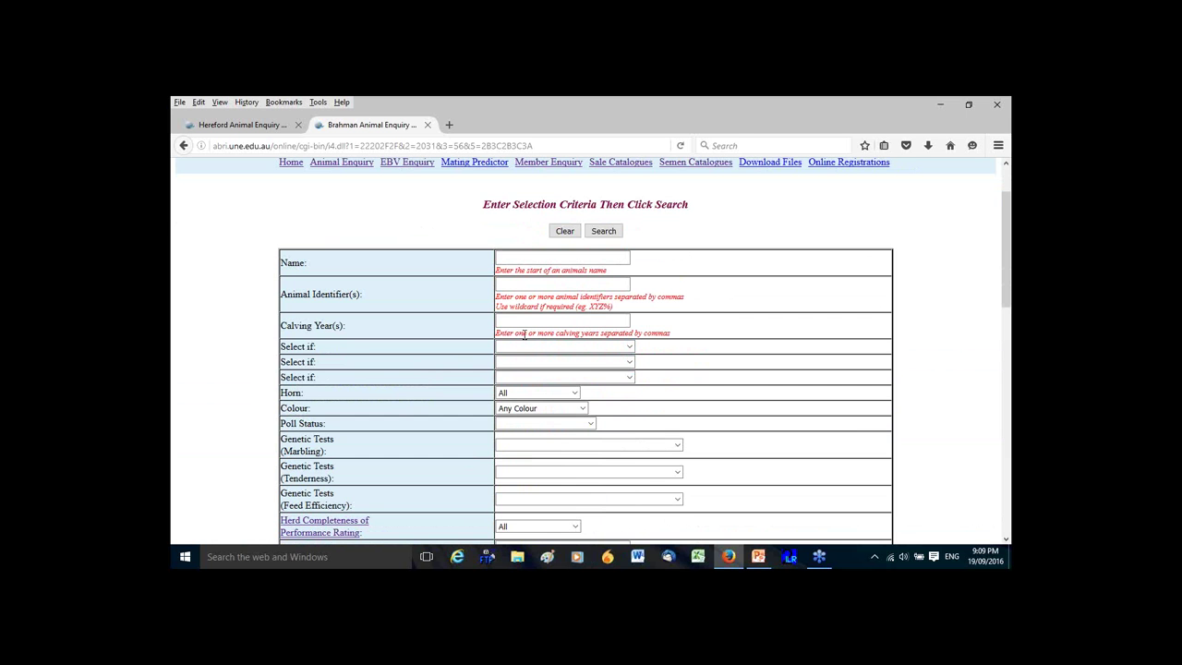
Examine the options of all three "Select if" criteria on the Brahman form, leaving them blank.
click(597, 348)
click(607, 367)
click(606, 367)
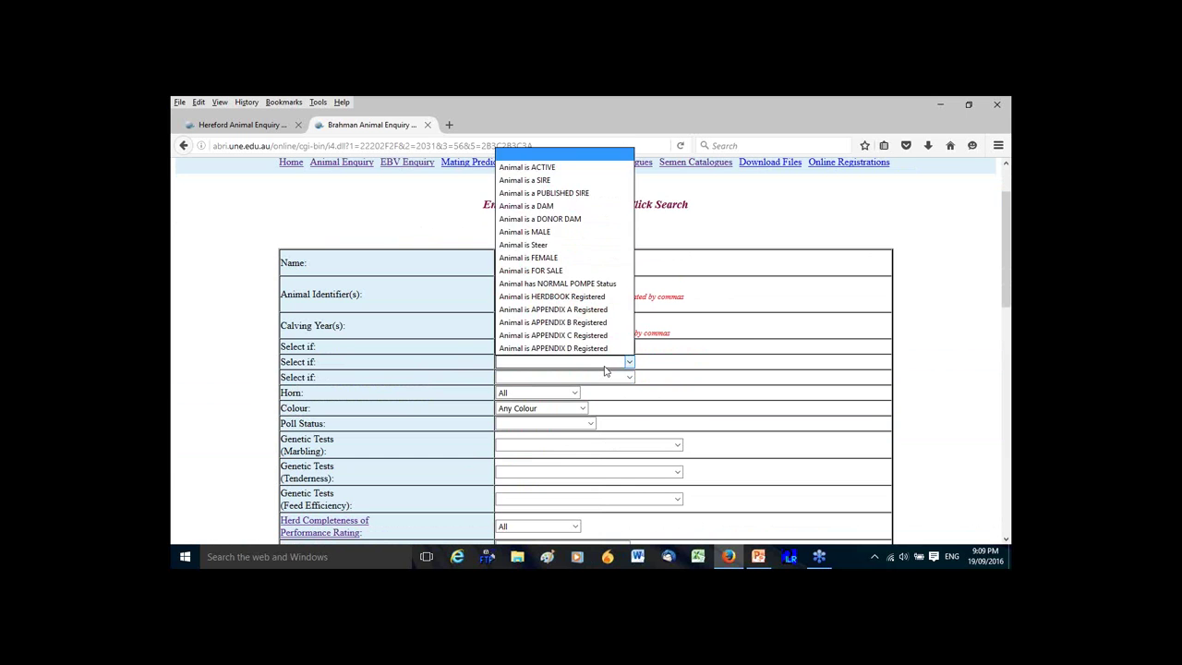
click(605, 369)
click(607, 375)
click(609, 379)
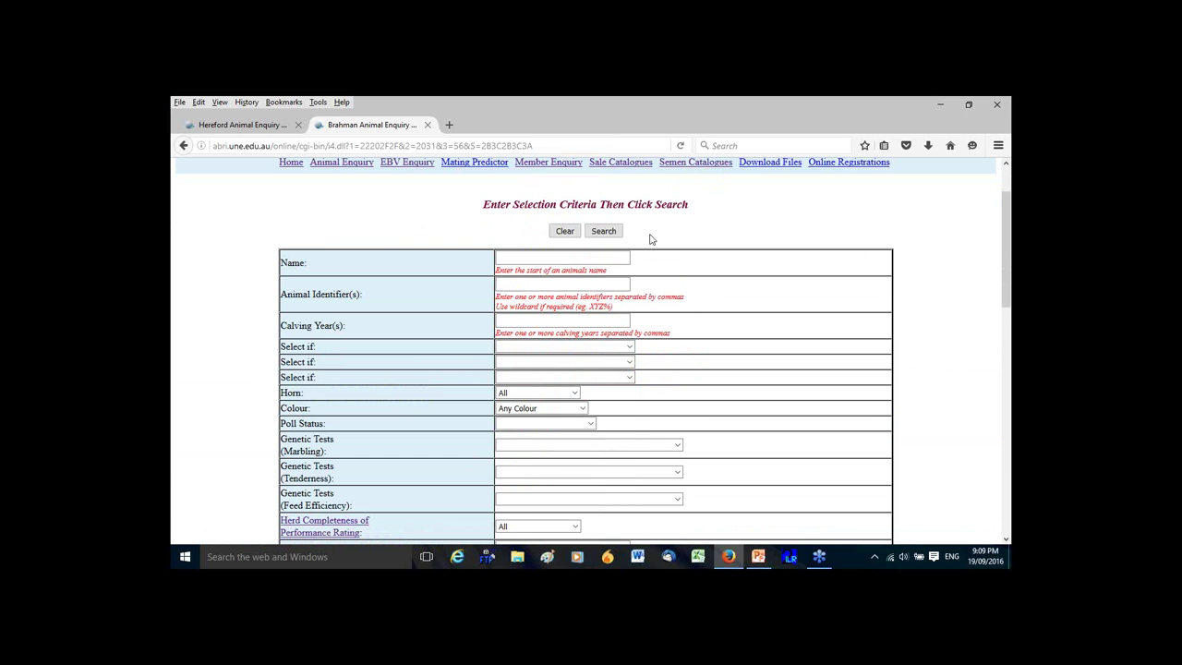
click(626, 349)
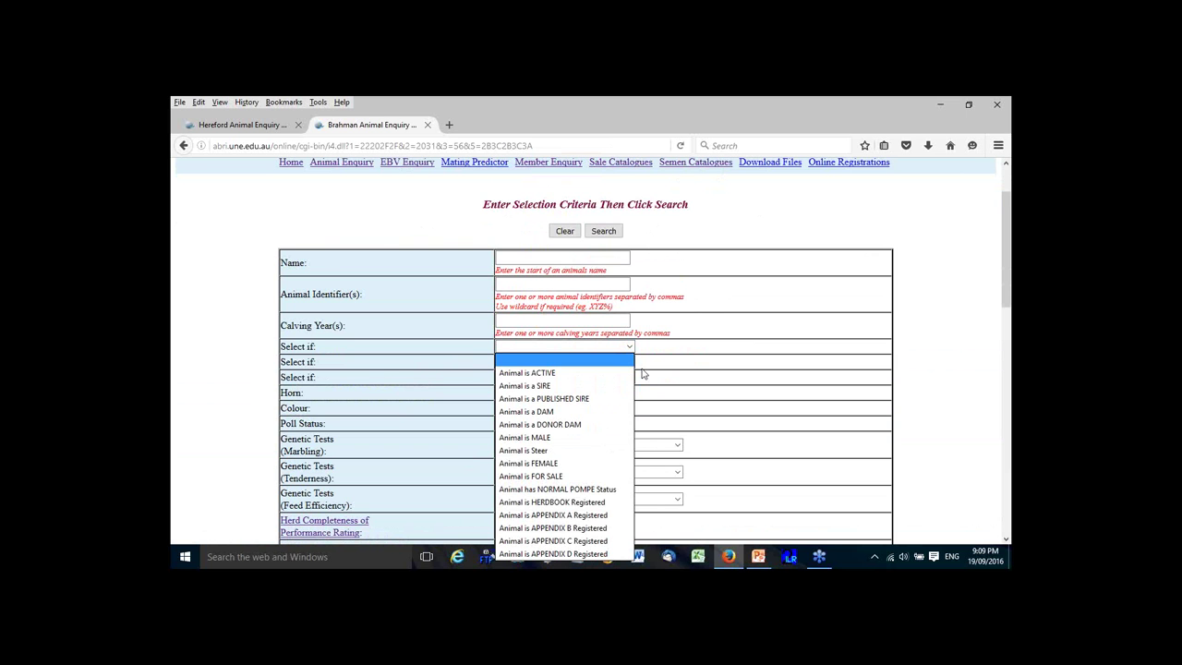
key(Escape)
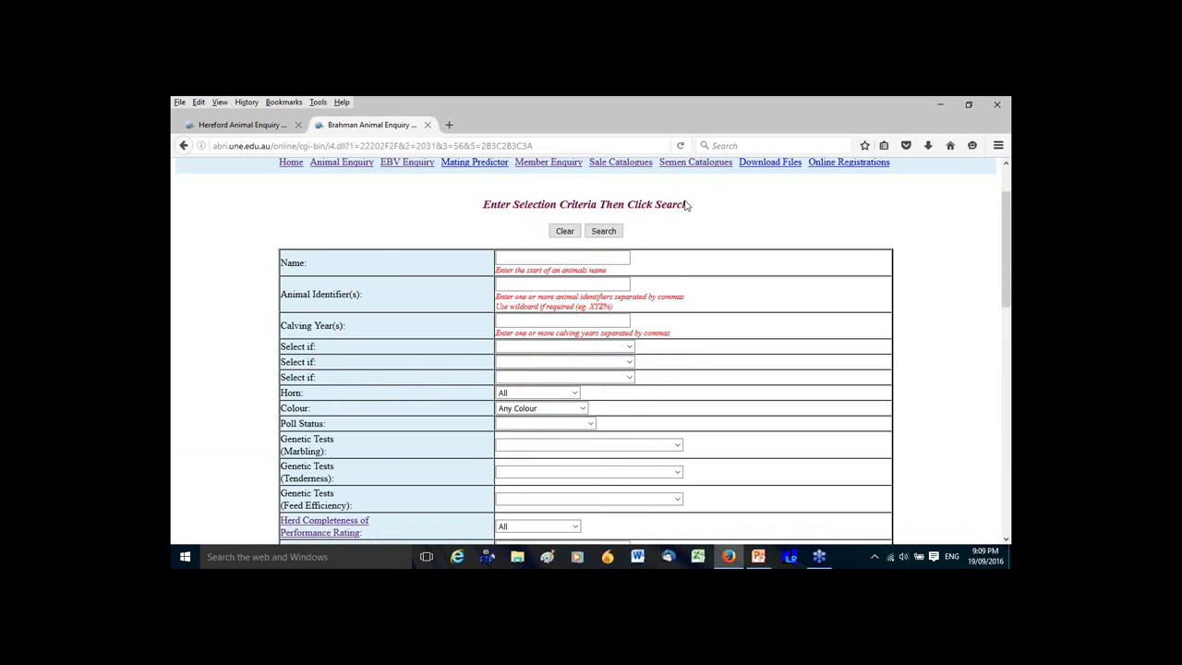
Switch to PowerPoint, start the show from the "Searching All AI Sires" slide and advance to the "Error Messages" slide.
click(758, 556)
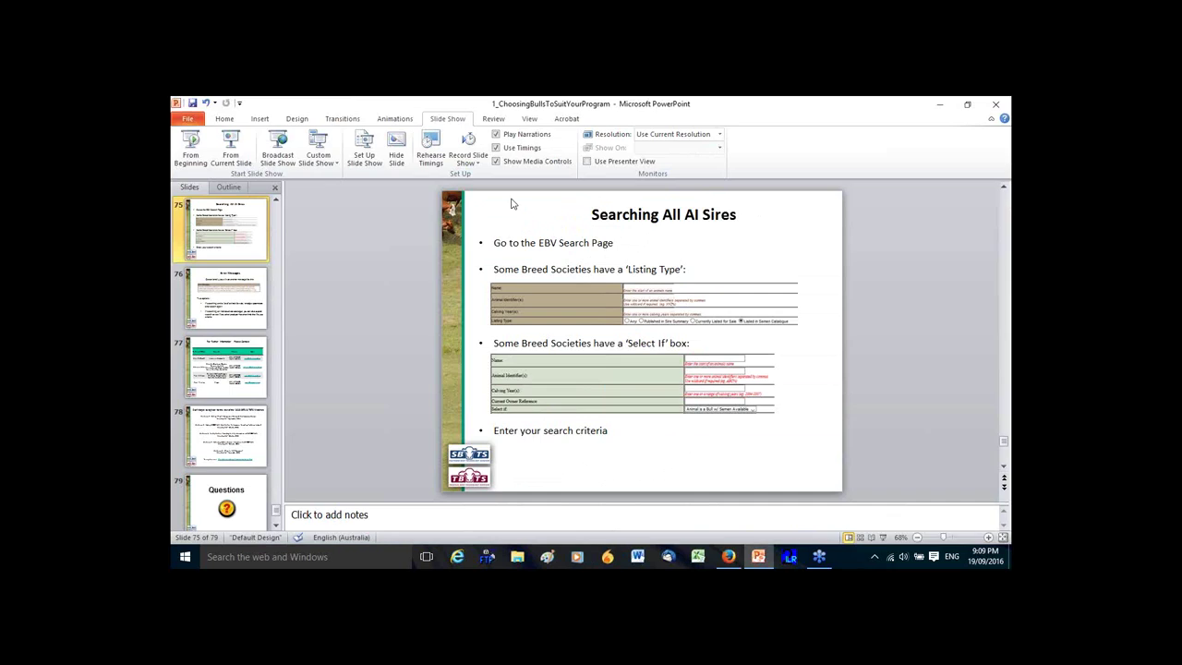
click(236, 151)
key(Right)
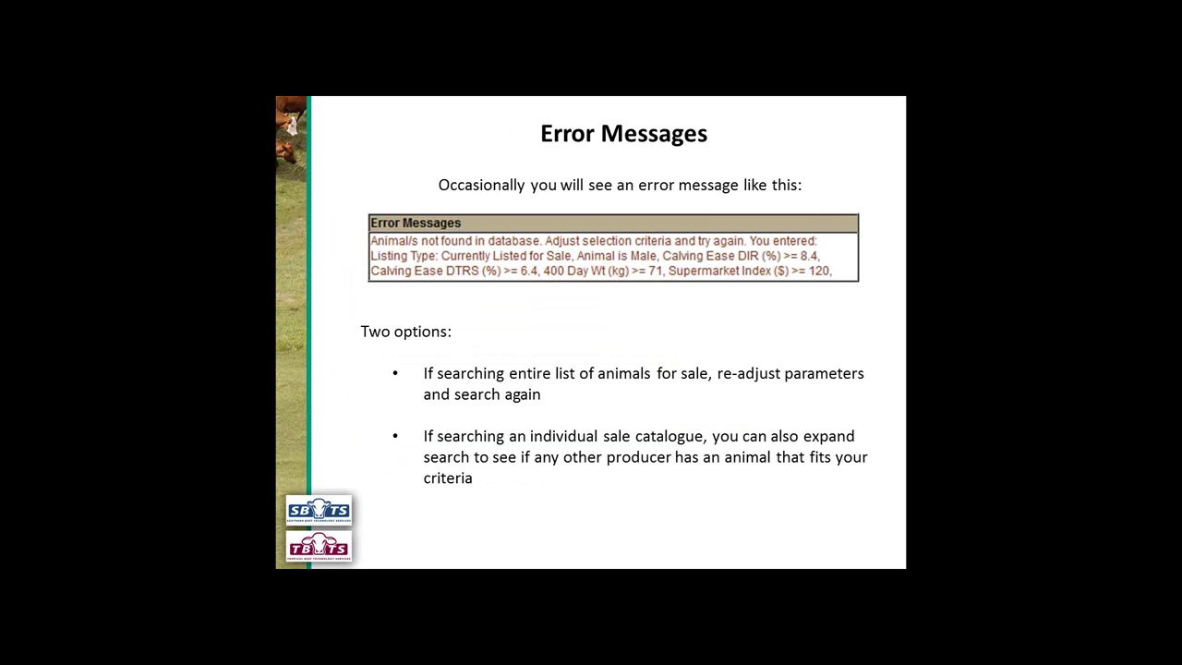